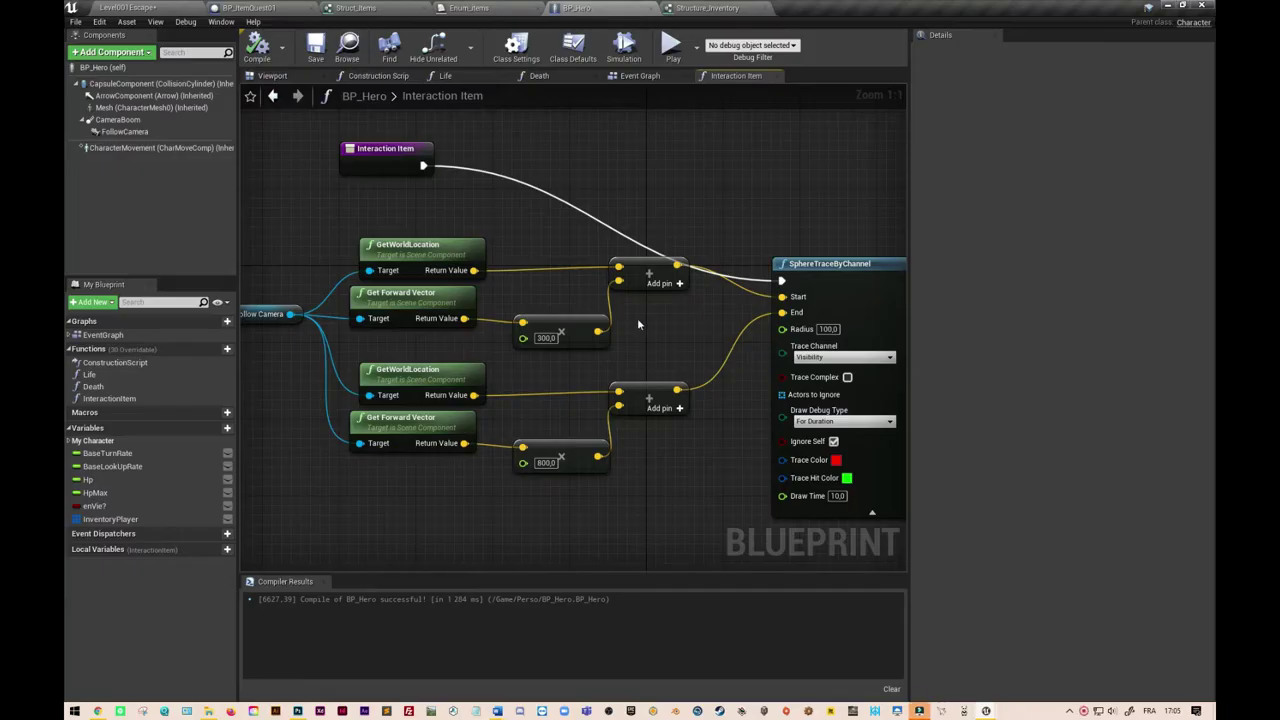
- Recenter the graph and move the selected trace calculation nodes lower
scroll(637, 320, down, 1)
scroll(640, 310, down, 2)
scroll(647, 290, down, 1)
scroll(647, 290, up, 1)
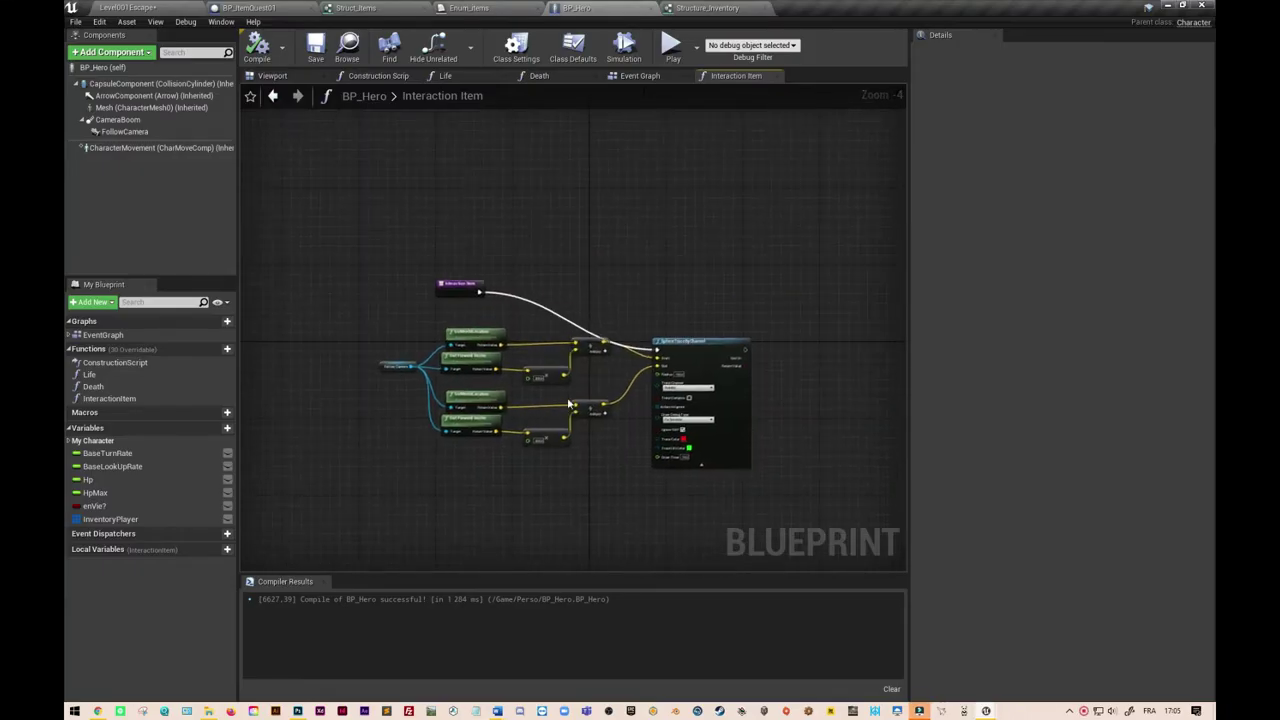
scroll(567, 398, up, 1)
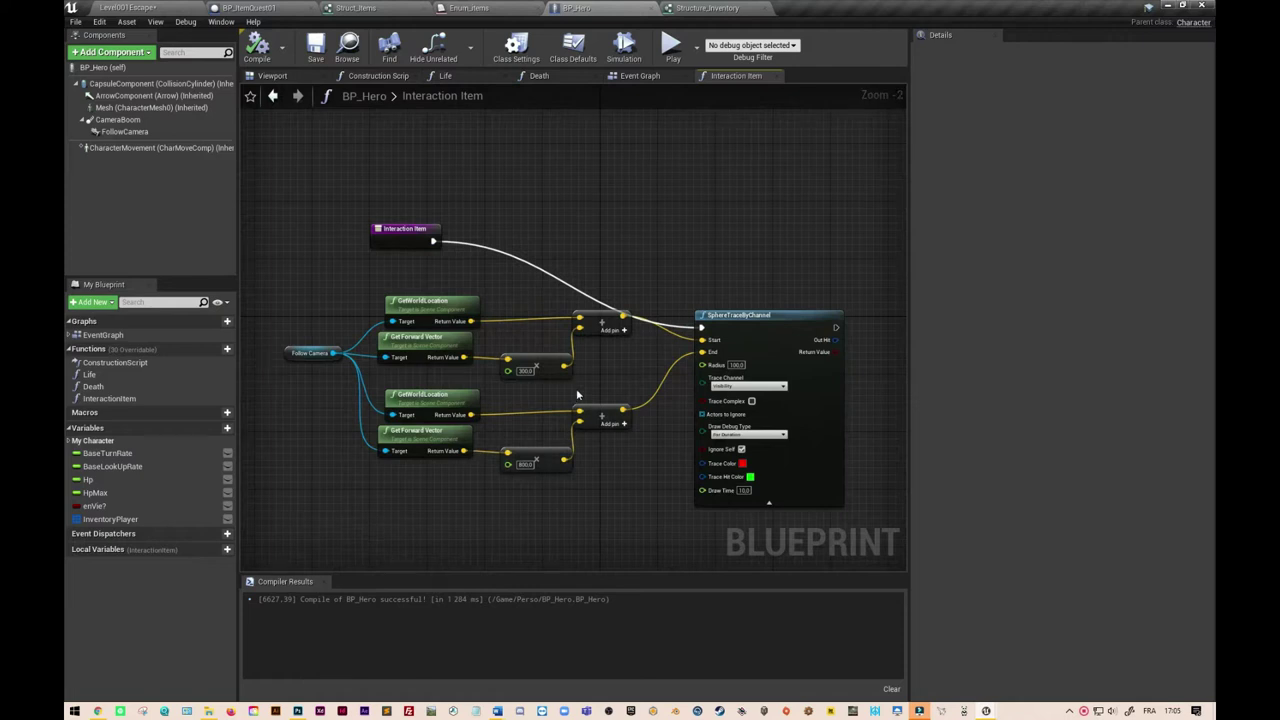
right_drag(487, 244, 565, 188)
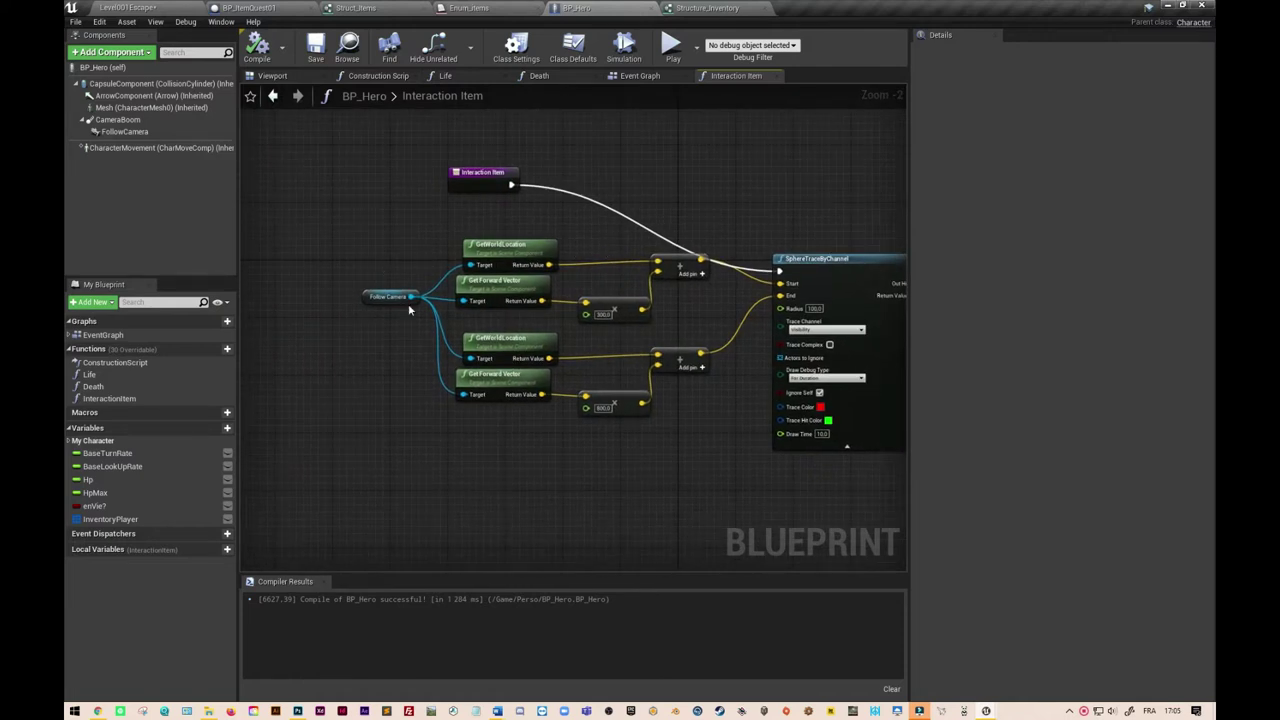
right_drag(488, 470, 464, 482)
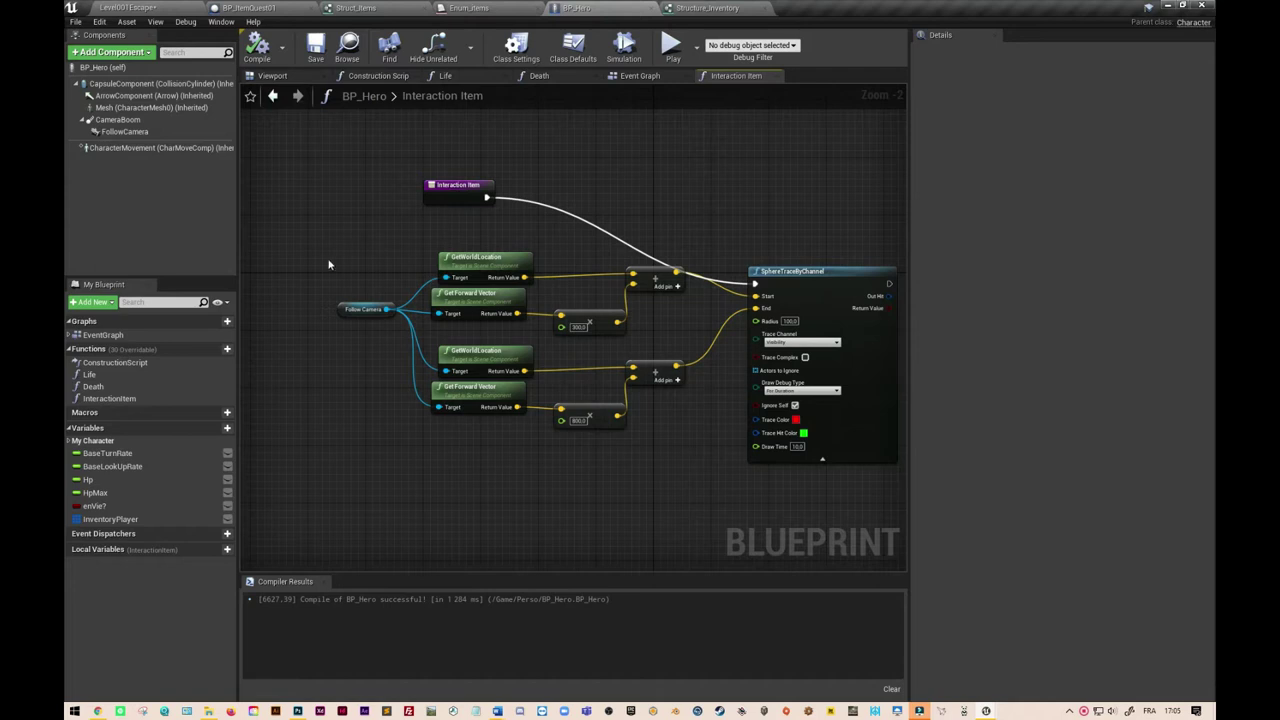
drag(356, 258, 642, 418)
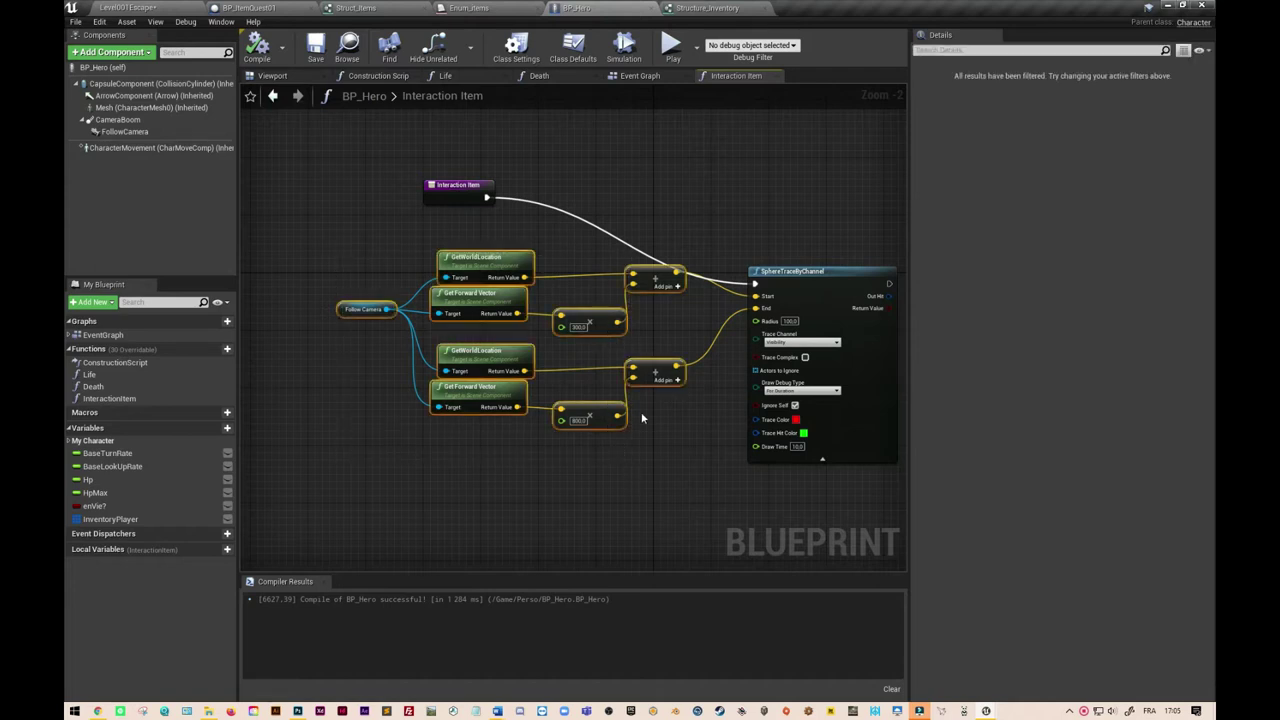
drag(657, 290, 625, 368)
right_drag(625, 368, 650, 291)
scroll(518, 344, up, 1)
scroll(518, 344, up, 1)
- Align Left the two GetWorldLocation and two Get Forward Vector nodes, then Distribute Vertically
drag(401, 175, 512, 466)
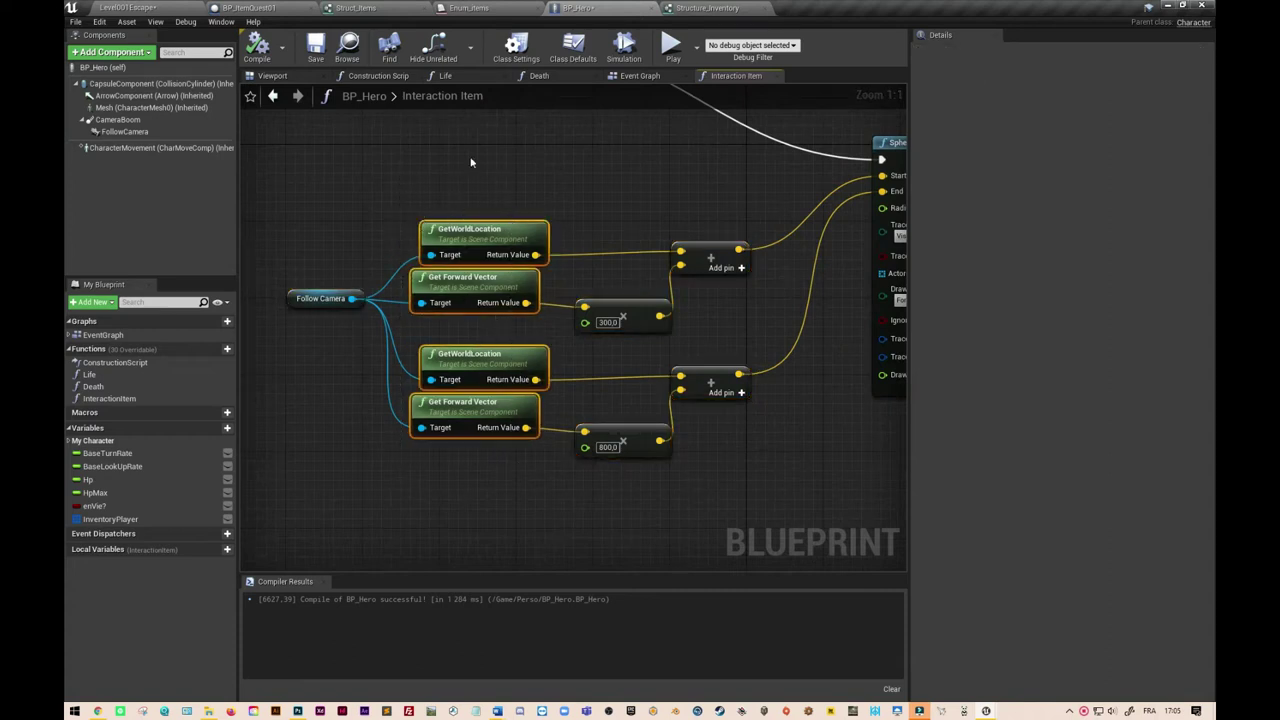
right_click(469, 378)
mouse_move(527, 571)
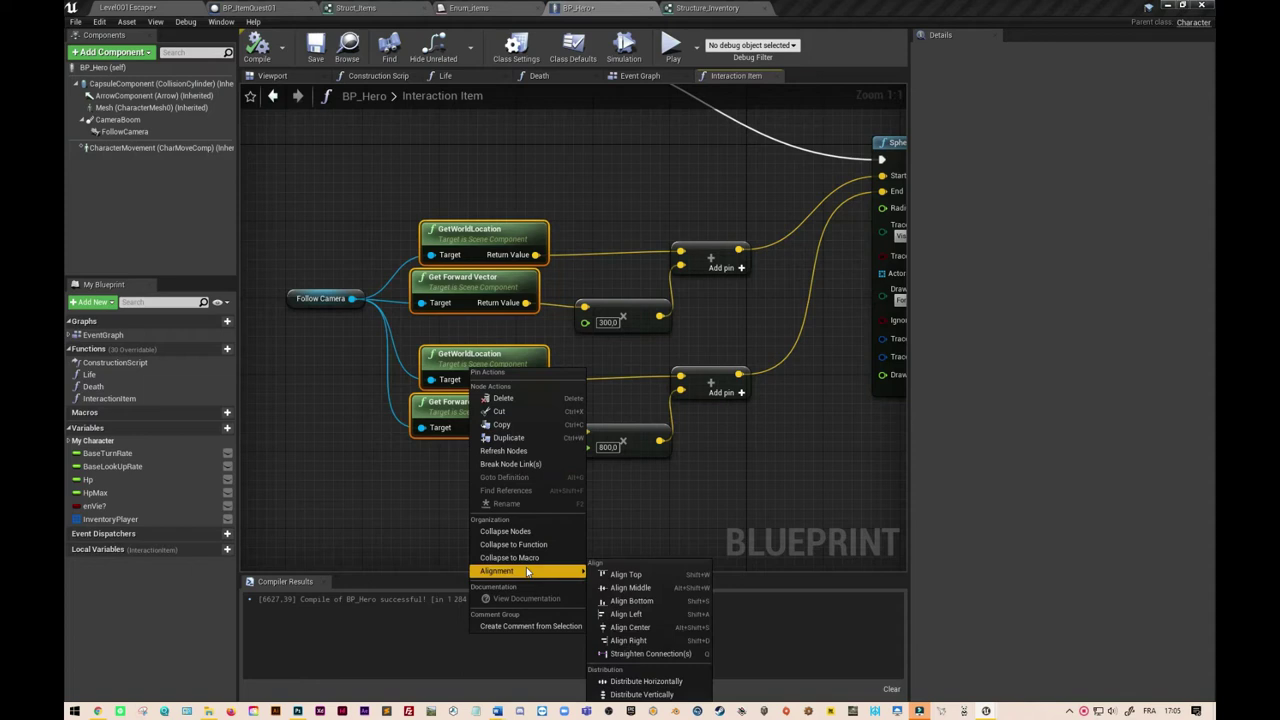
click(631, 614)
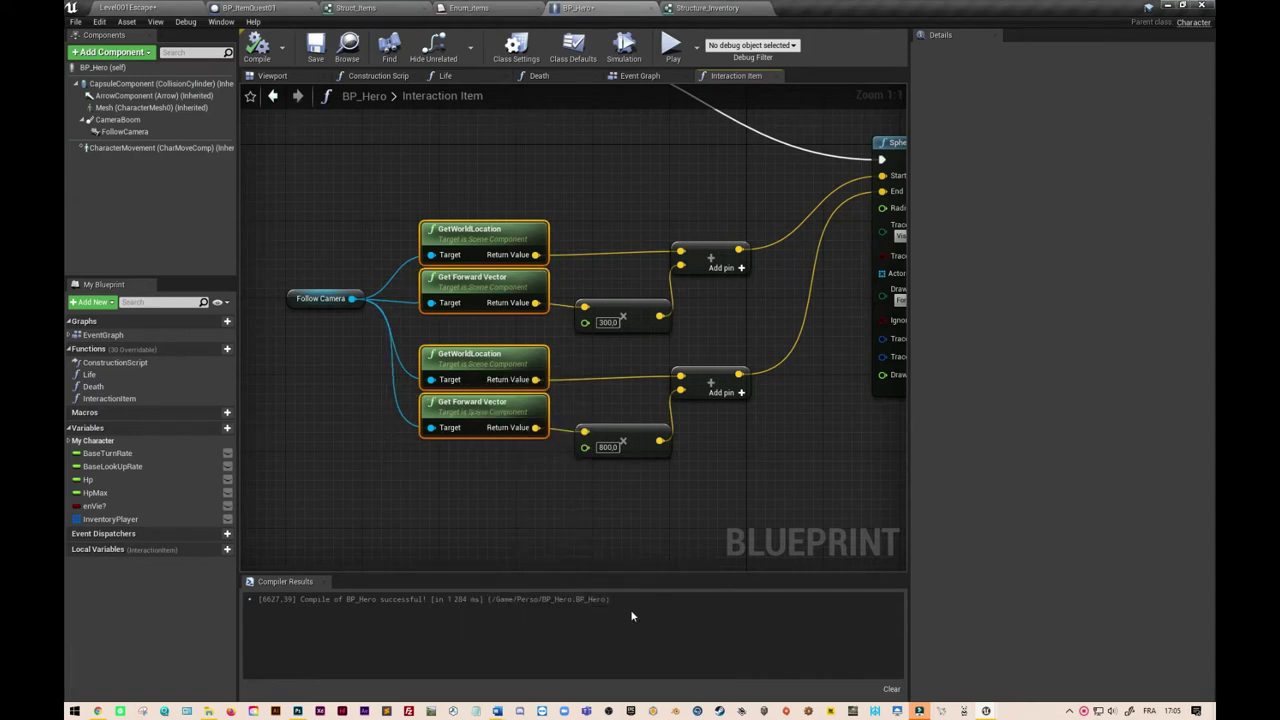
right_click(500, 428)
mouse_move(563, 622)
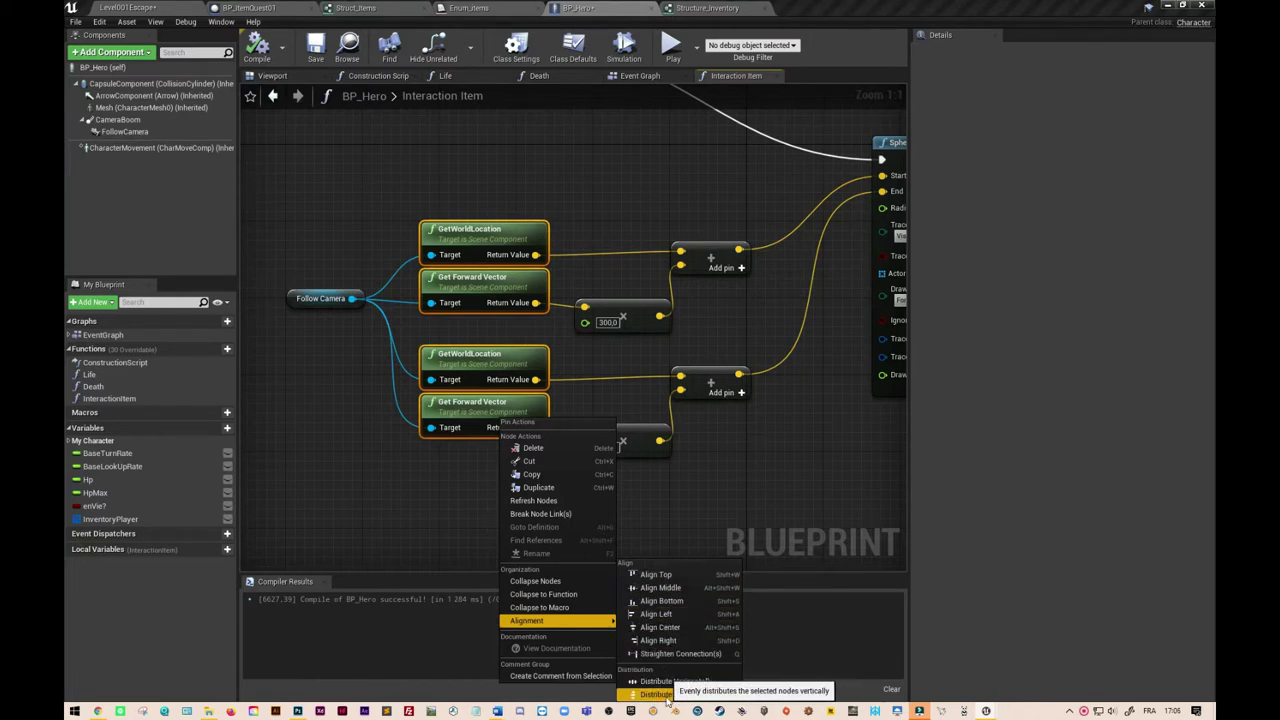
click(665, 697)
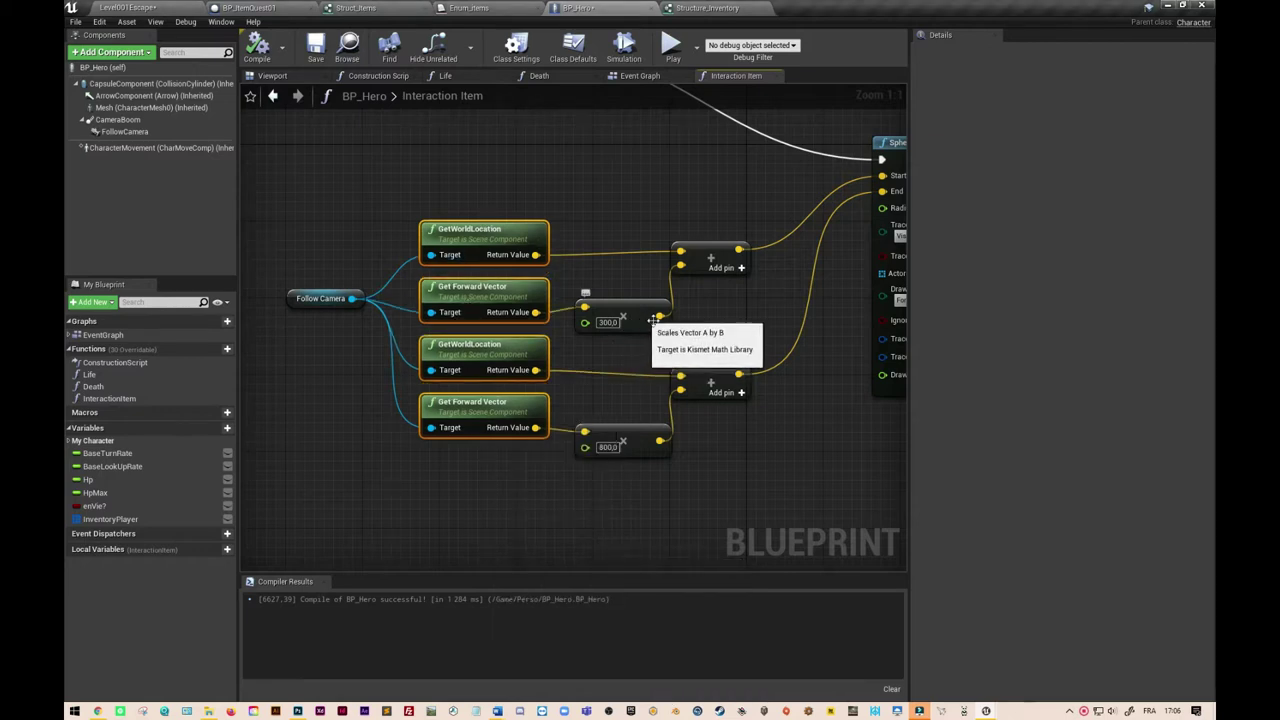
- Move Follow Camera down and nudge the 800 multiply node into line
drag(336, 300, 336, 338)
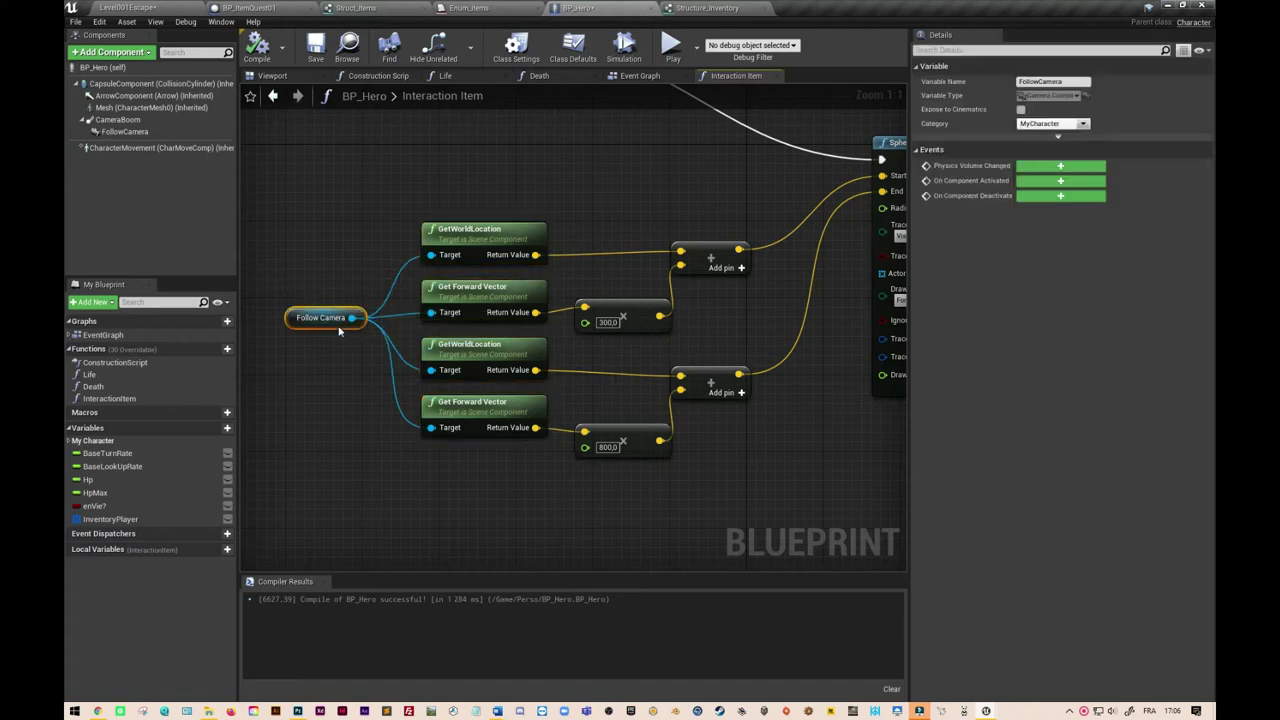
right_drag(526, 483, 406, 497)
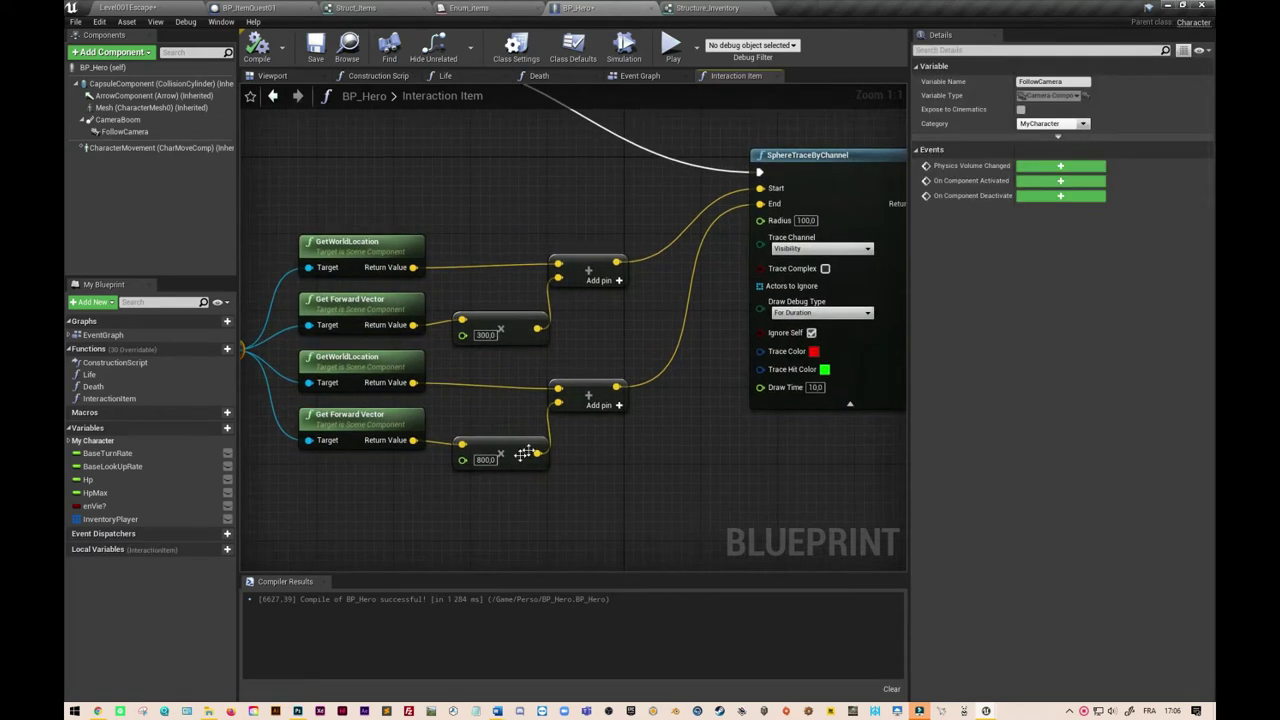
click(511, 447)
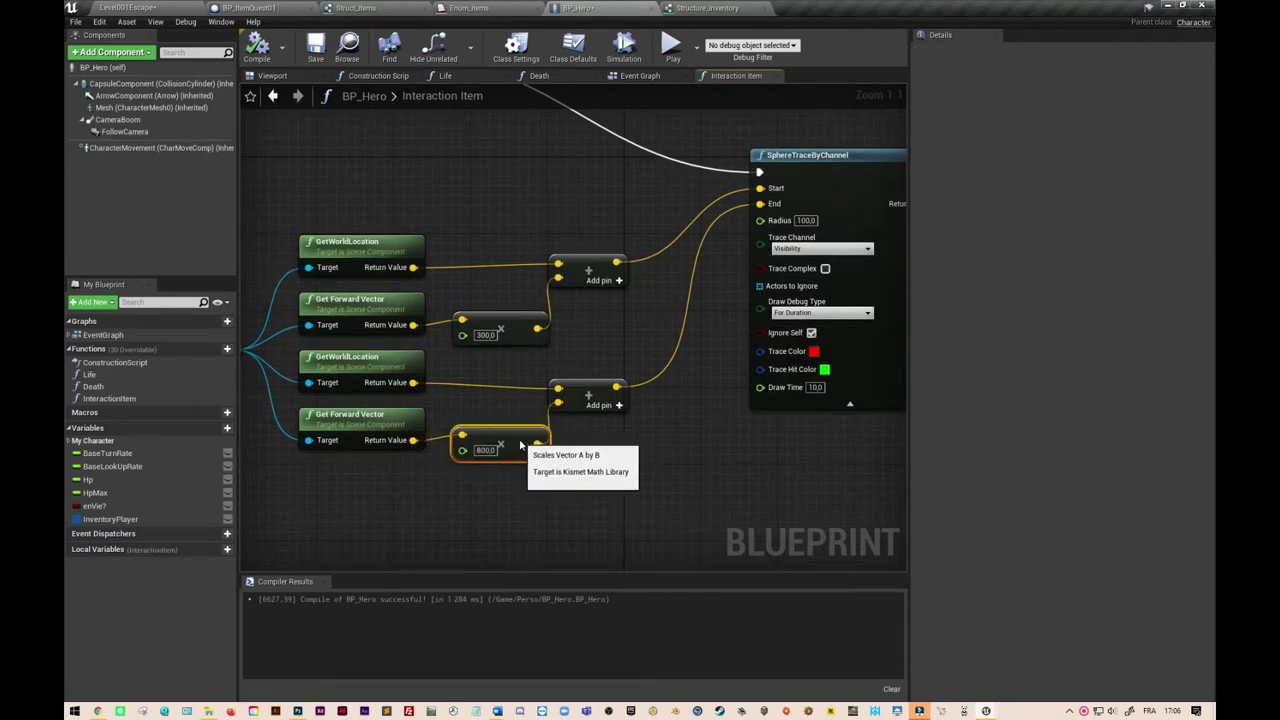
drag(511, 447, 521, 438)
ctrl+click(412, 416)
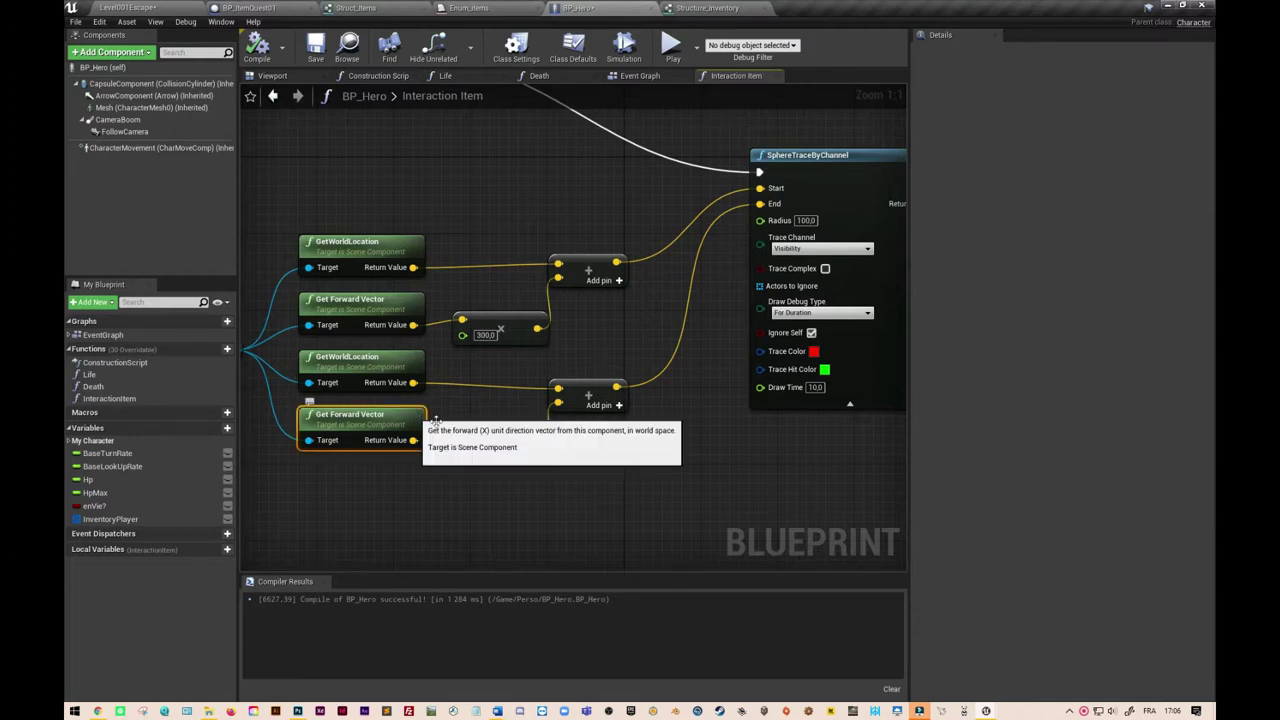
click(500, 320)
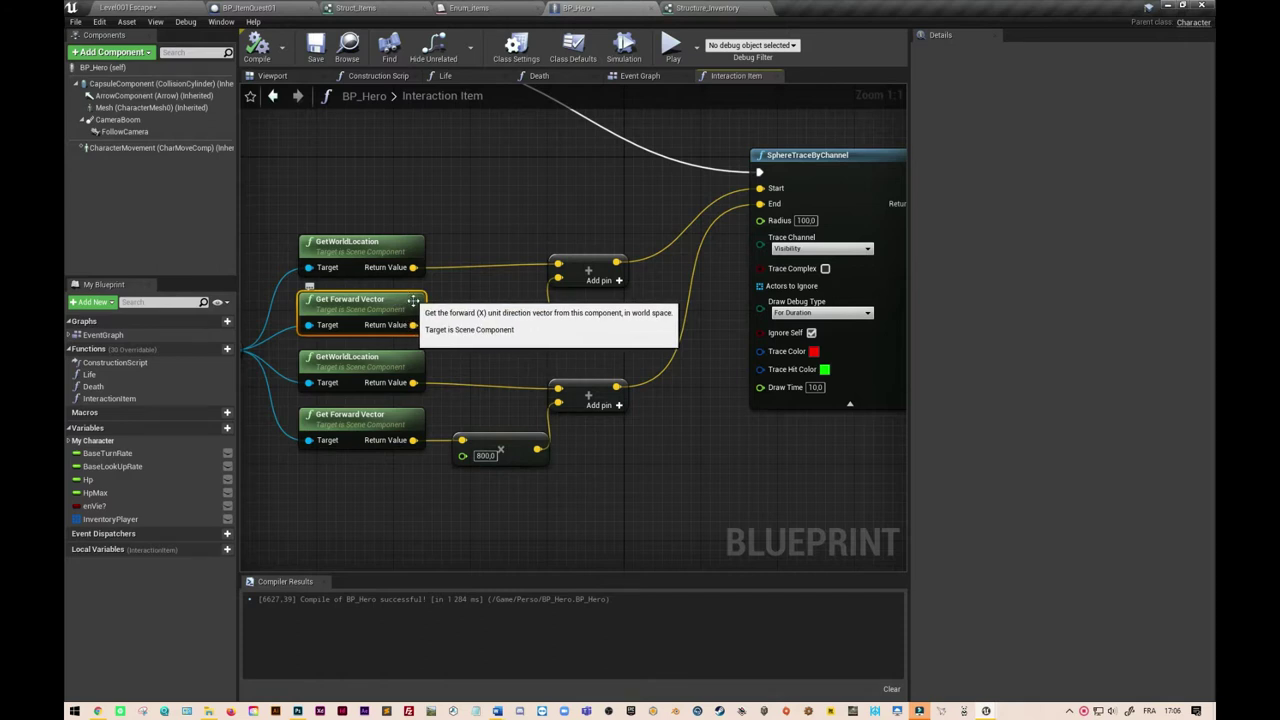
ctrl+click(391, 298)
click(584, 262)
ctrl+click(405, 248)
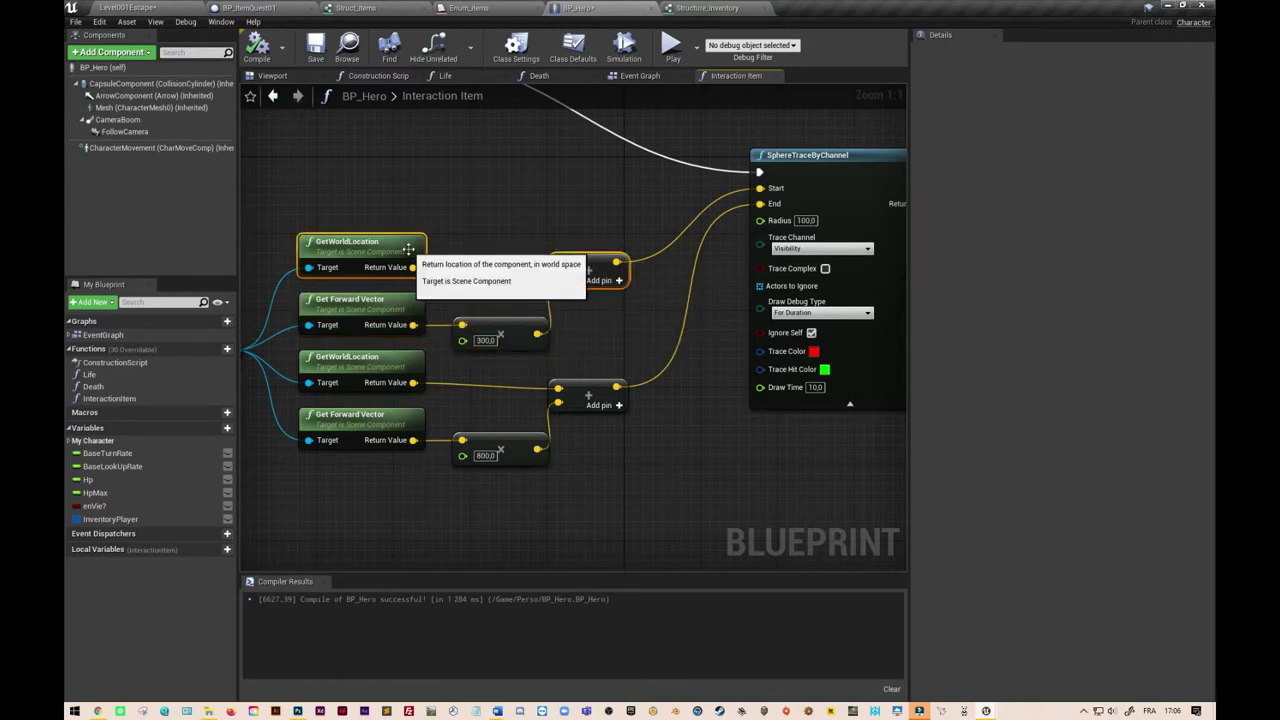
click(584, 396)
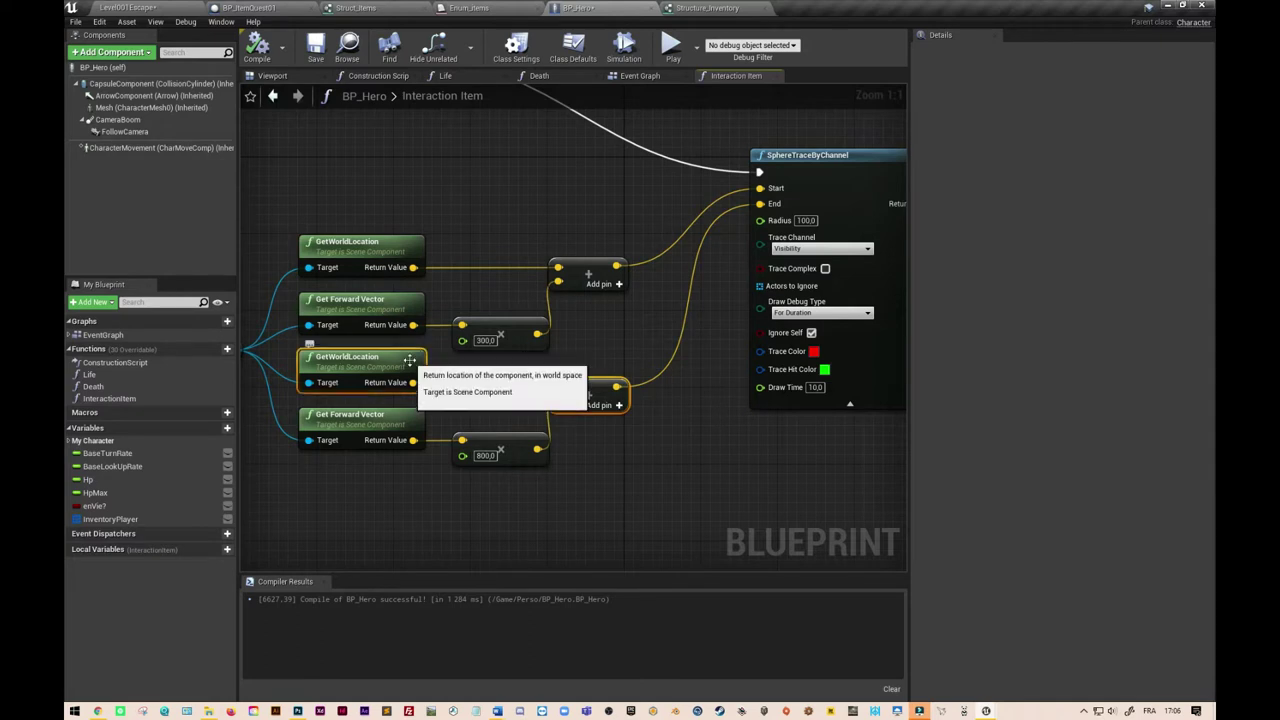
ctrl+click(412, 363)
- Line up the Interaction Item entry node with SphereTraceByChannel
right_drag(604, 434, 718, 424)
scroll(718, 424, down, 2)
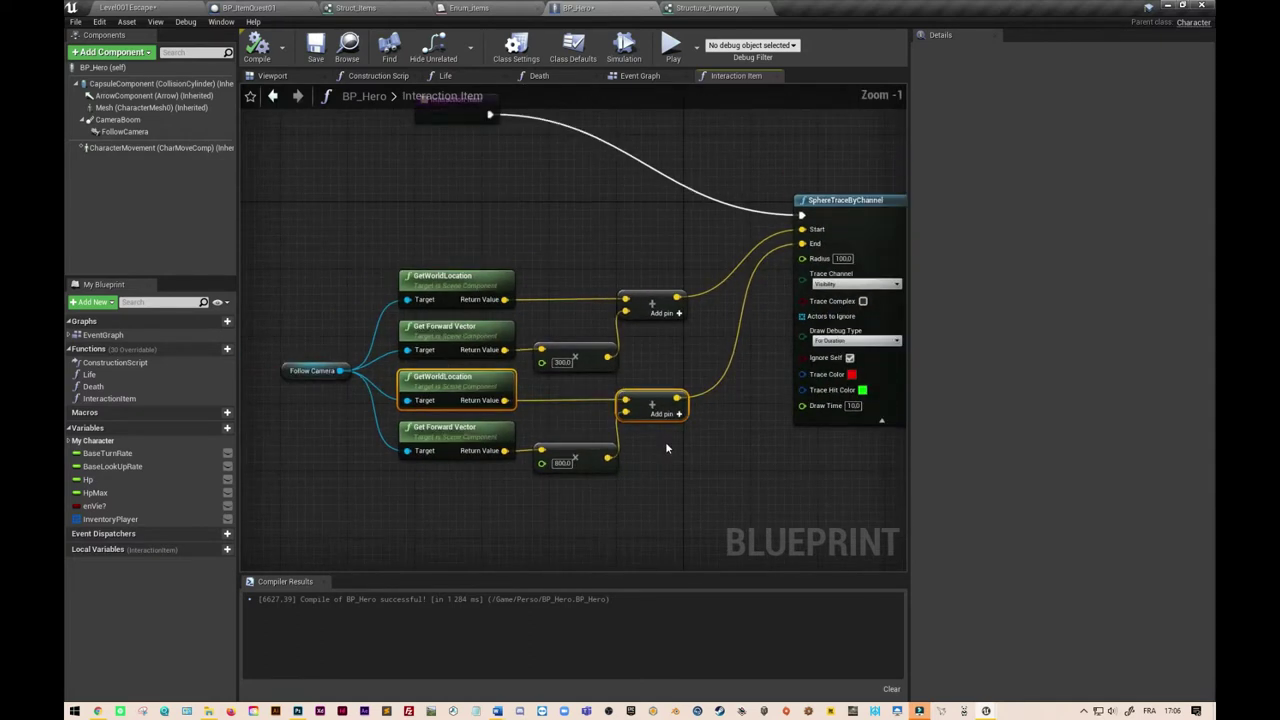
click(469, 166)
drag(469, 166, 455, 253)
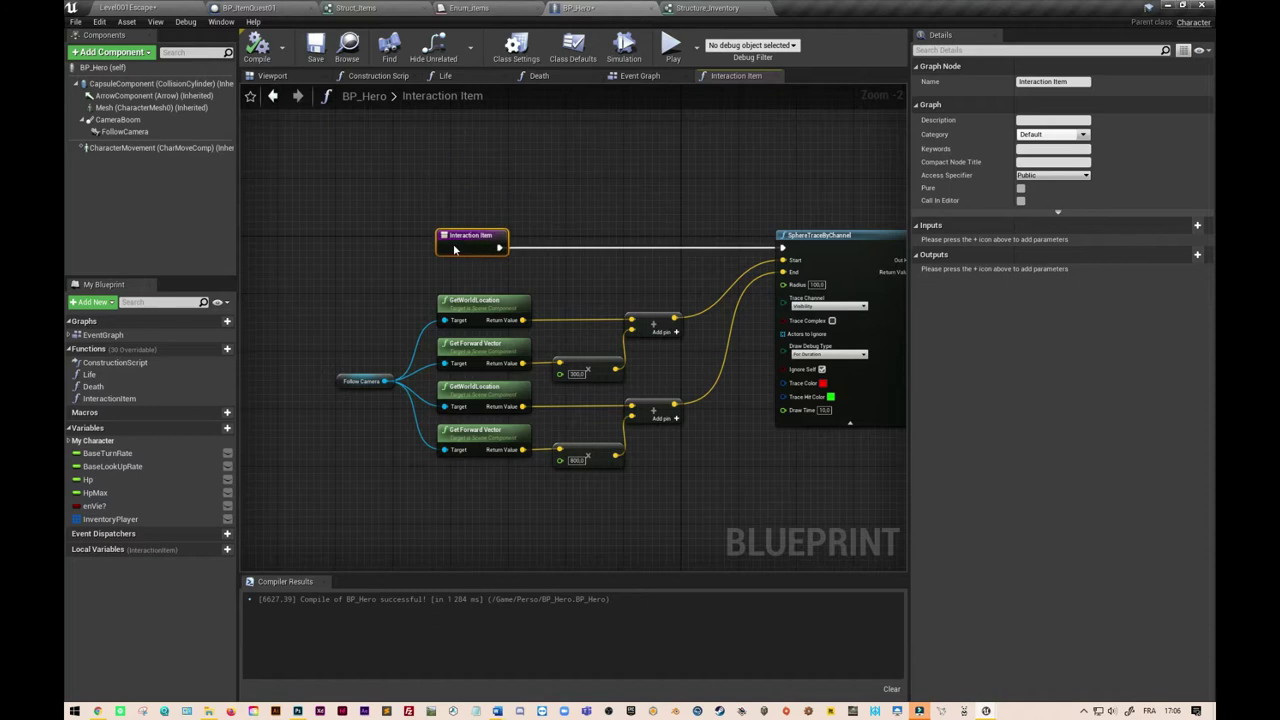
right_drag(656, 456, 581, 431)
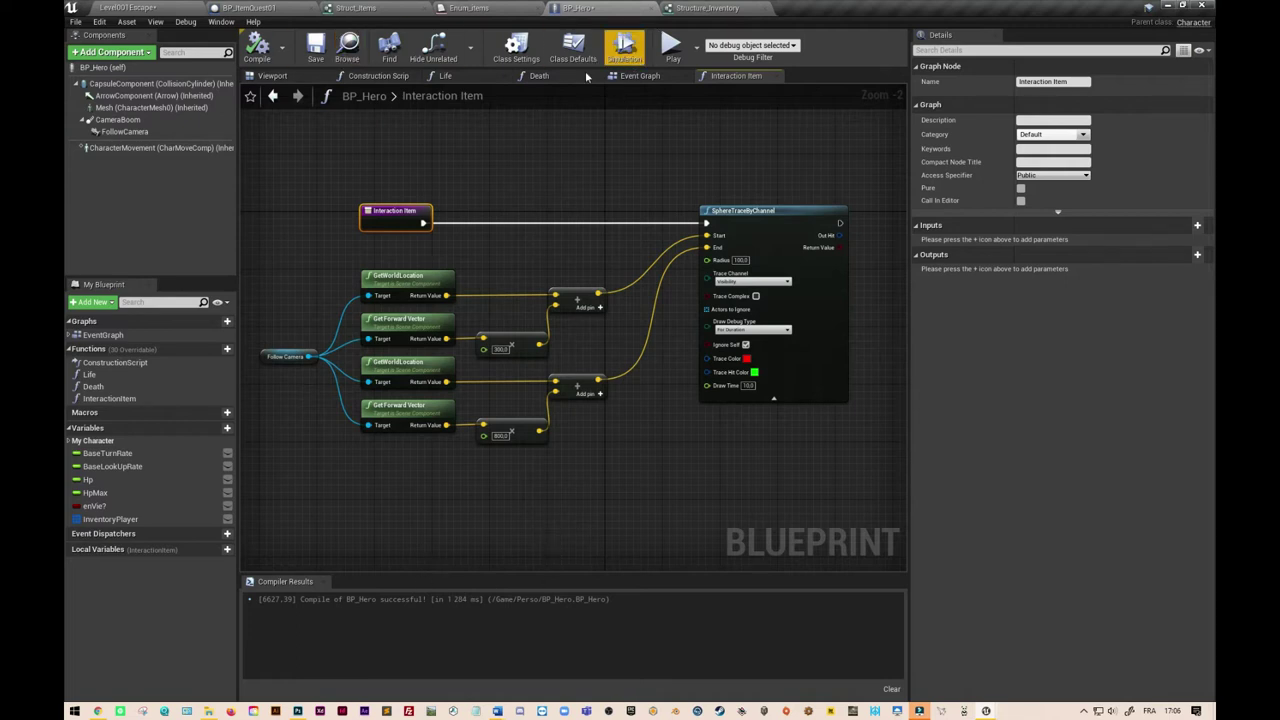
- Compile and save the BP_Hero blueprint
click(259, 48)
click(316, 50)
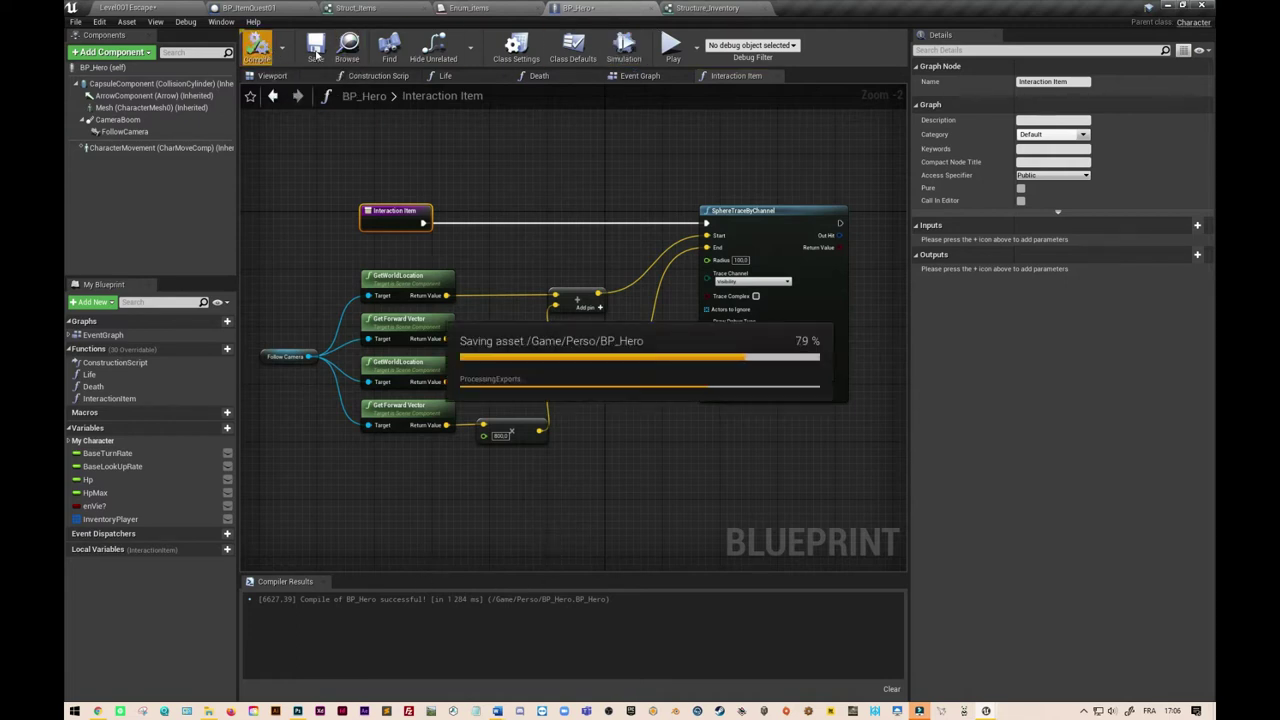
mouse_move(797, 170)
right_down()
mouse_move(518, 187)
mouse_move(600, 178)
right_up()
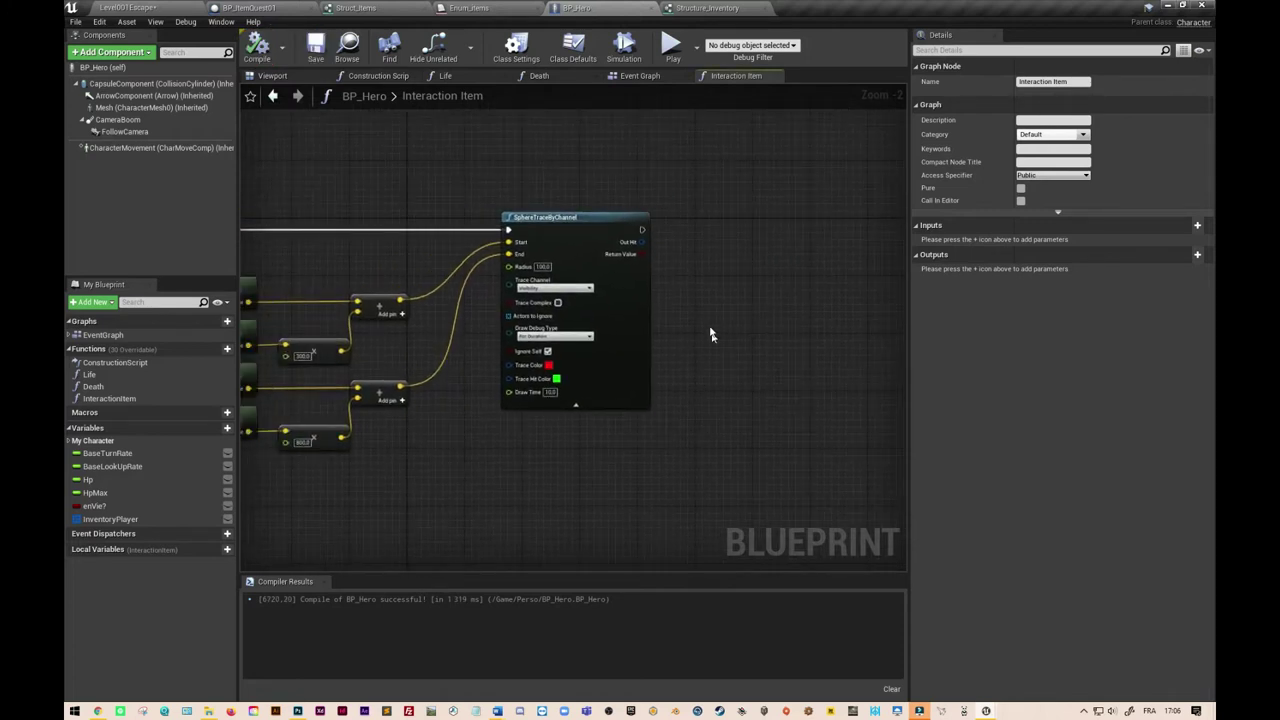
scroll(710, 335, up, 2)
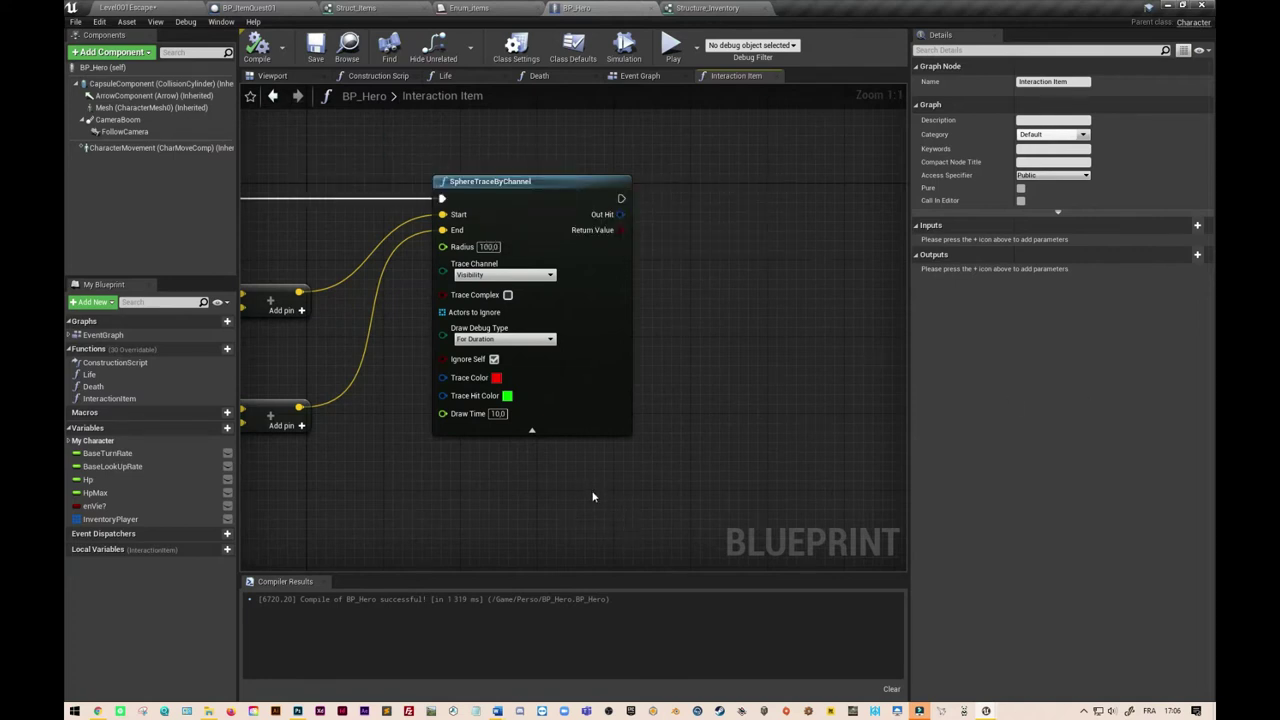
- Wire a Branch node level with SphereTraceByChannel's exec output, then drag a wire from Out Hit
drag(622, 198, 715, 200)
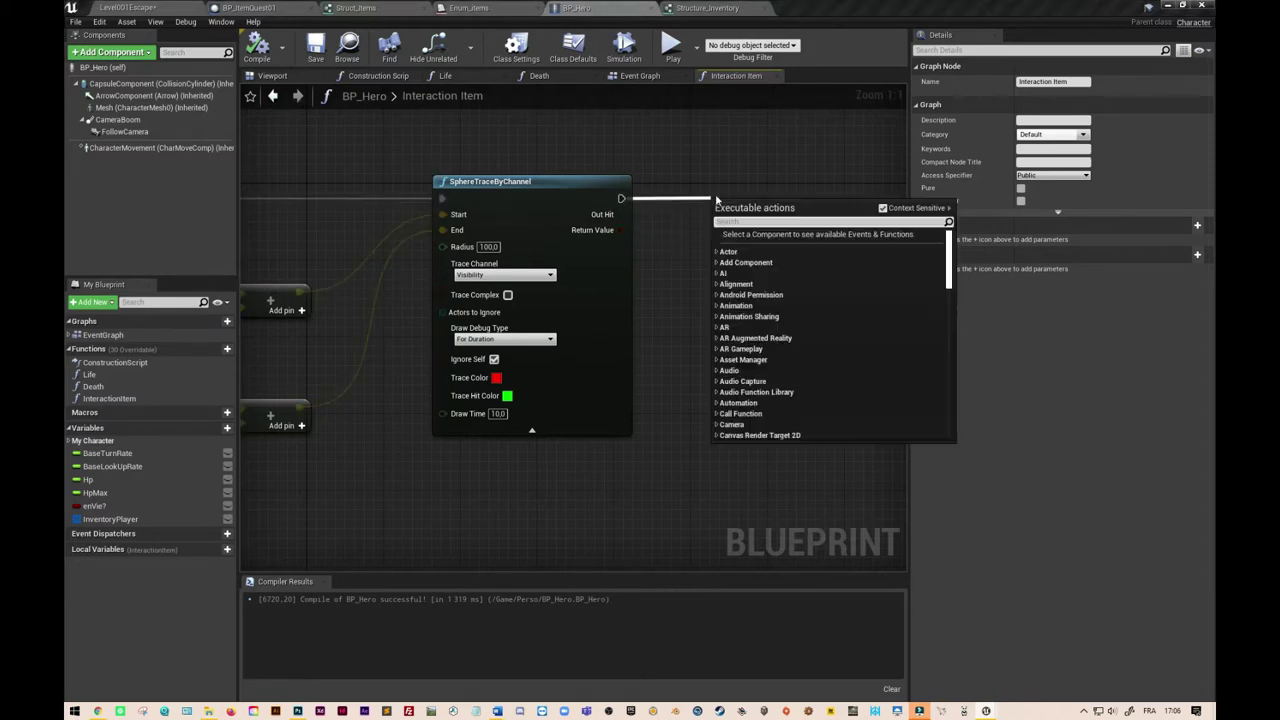
text(branch)
key(Return)
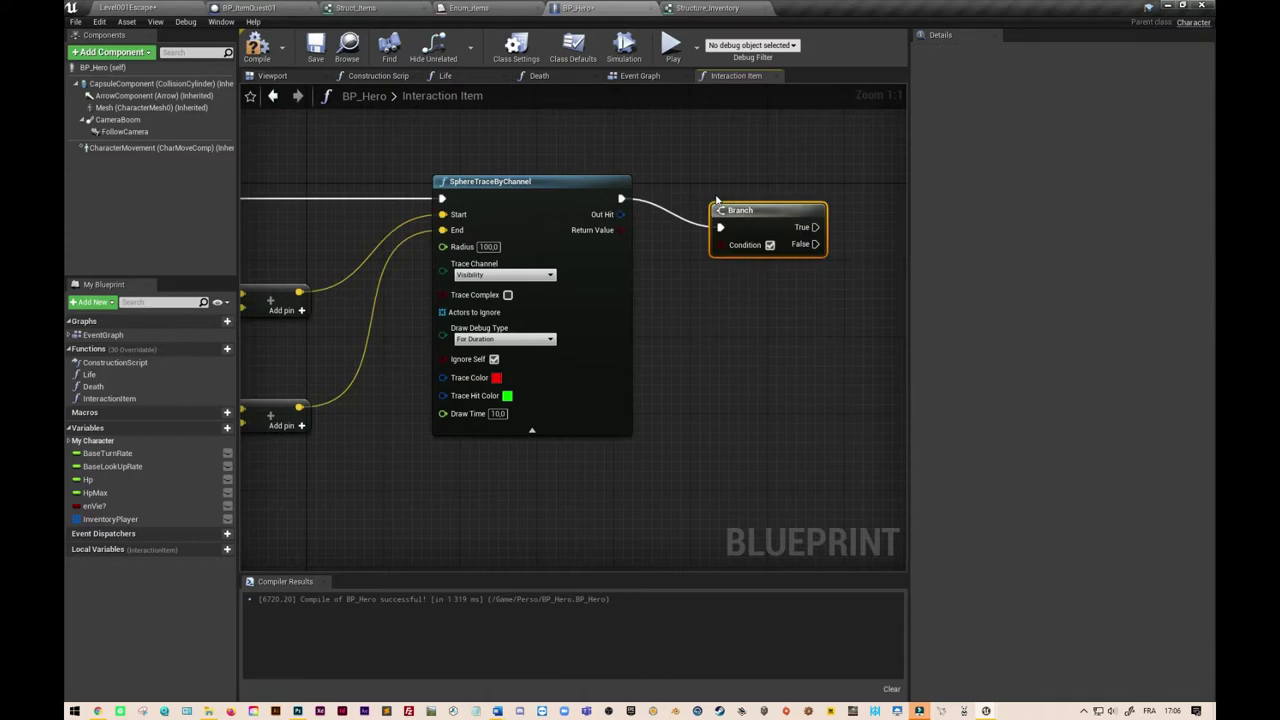
drag(740, 212, 721, 183)
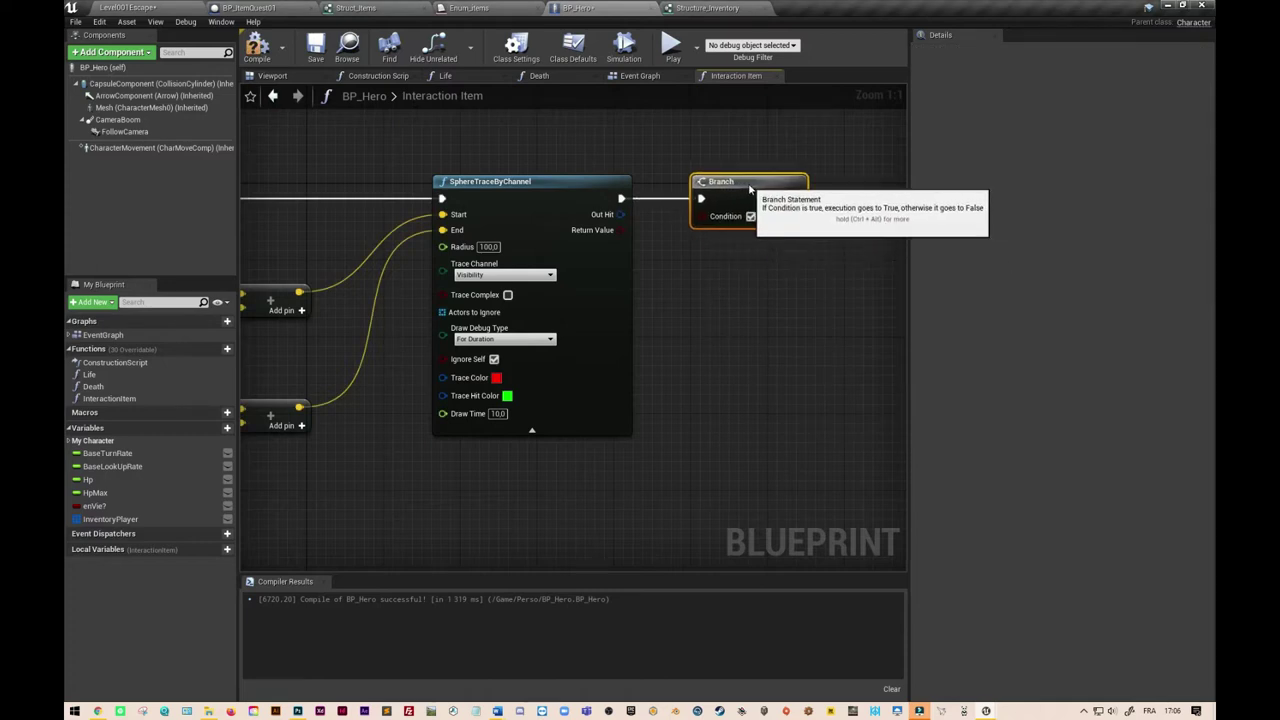
right_drag(757, 292, 633, 279)
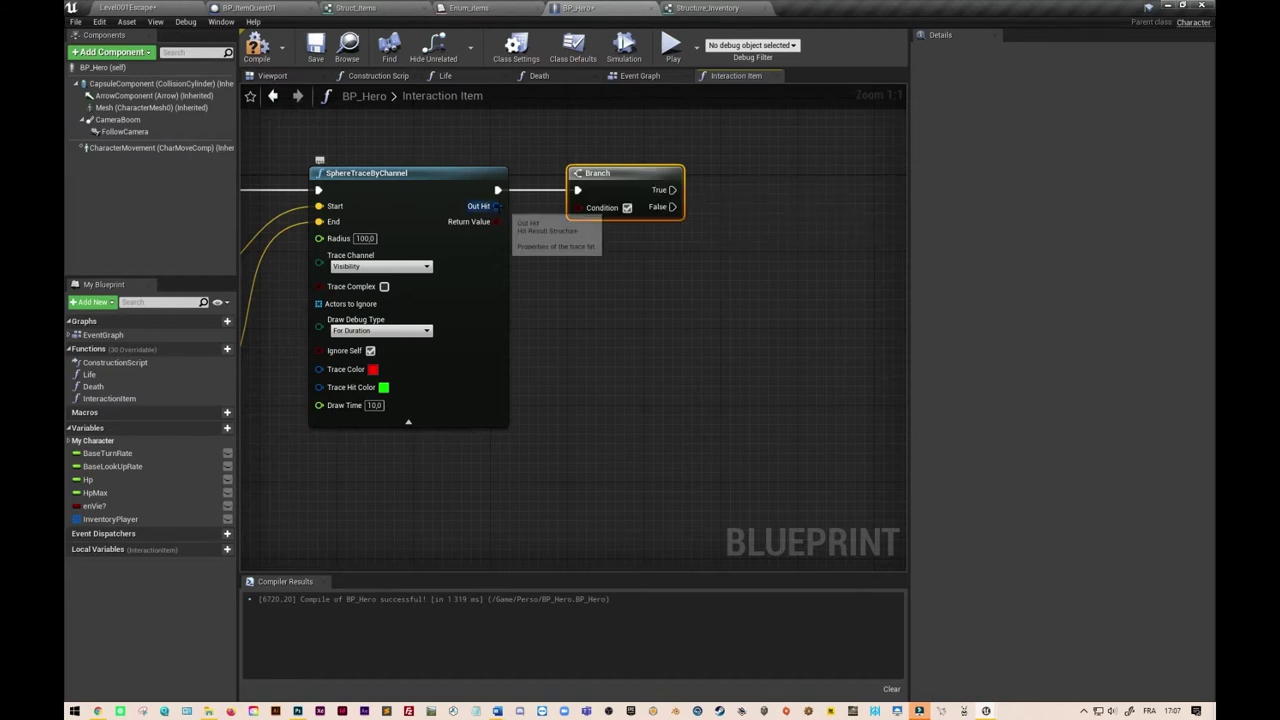
drag(497, 206, 603, 274)
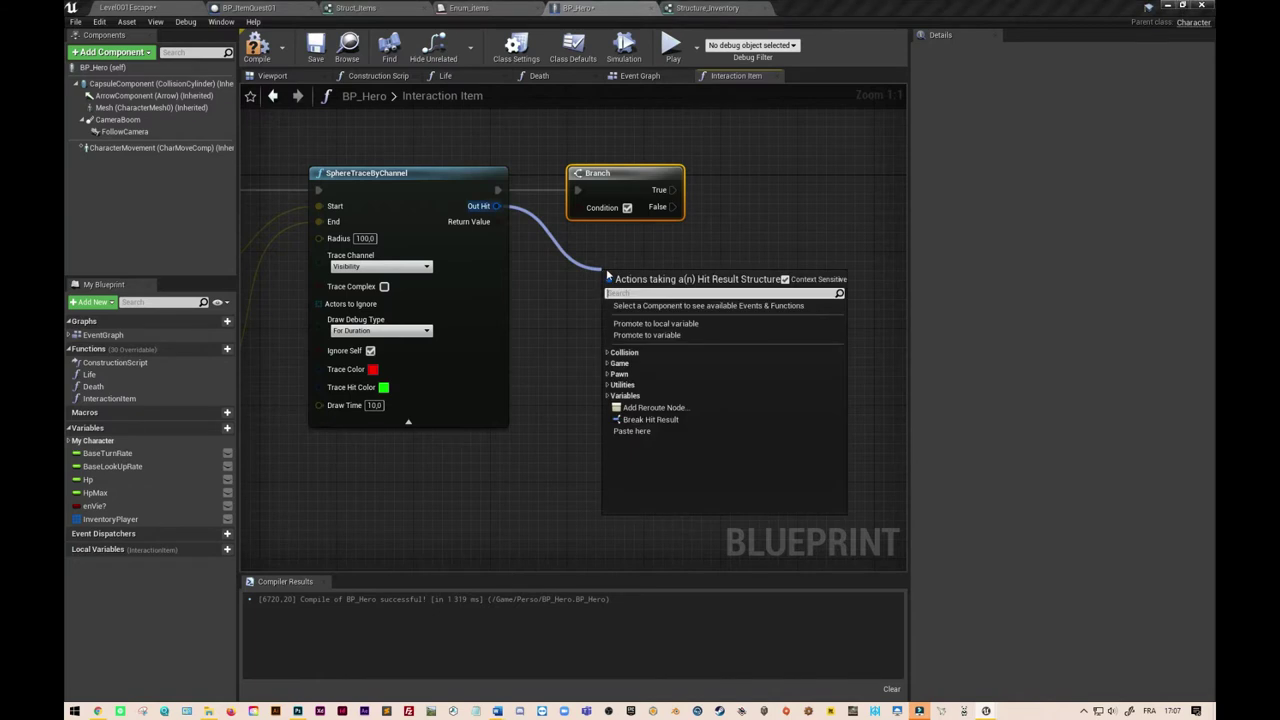
- Add an expanded Break Hit Result node on Out Hit, placed below the Branch
text(break hit result)
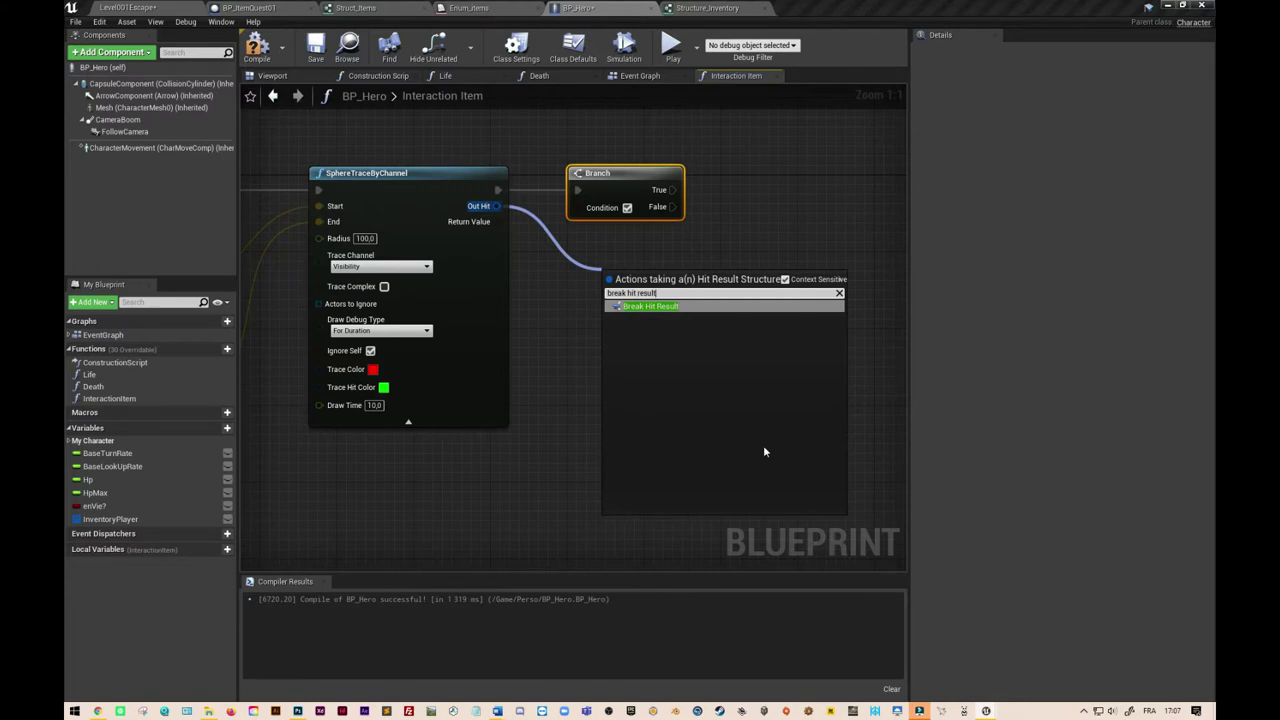
click(701, 306)
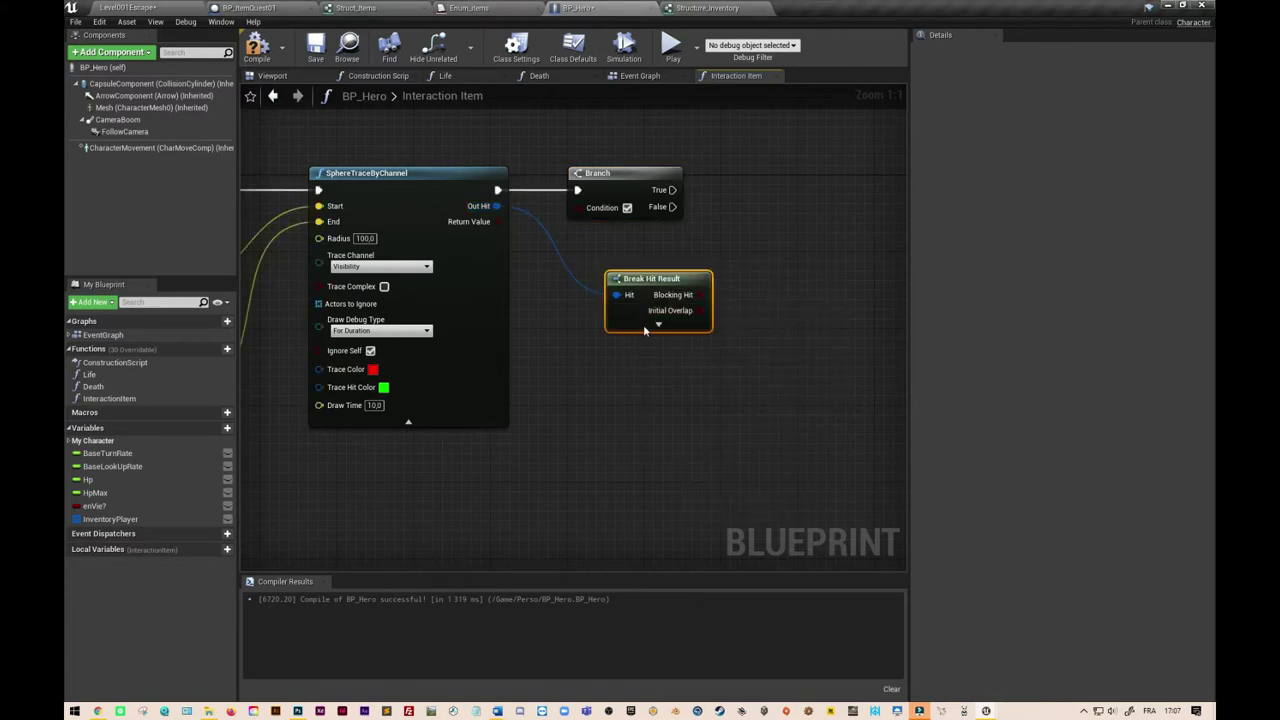
click(655, 326)
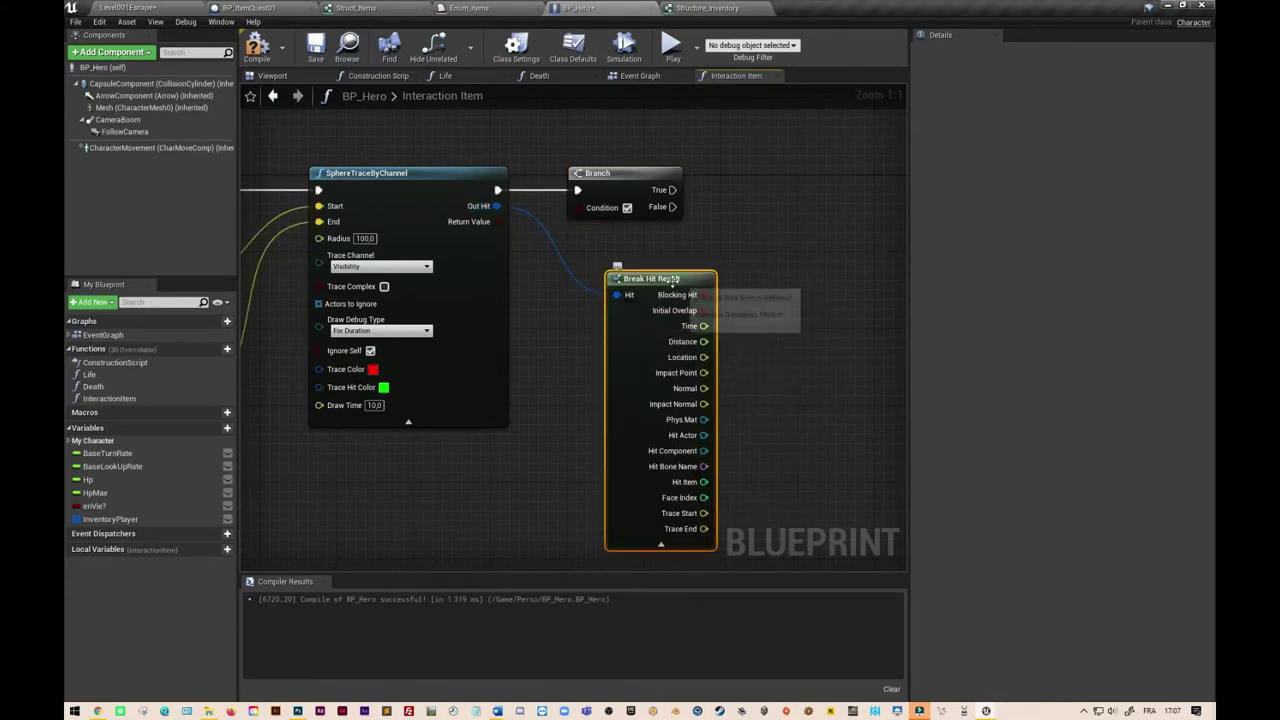
drag(672, 280, 633, 252)
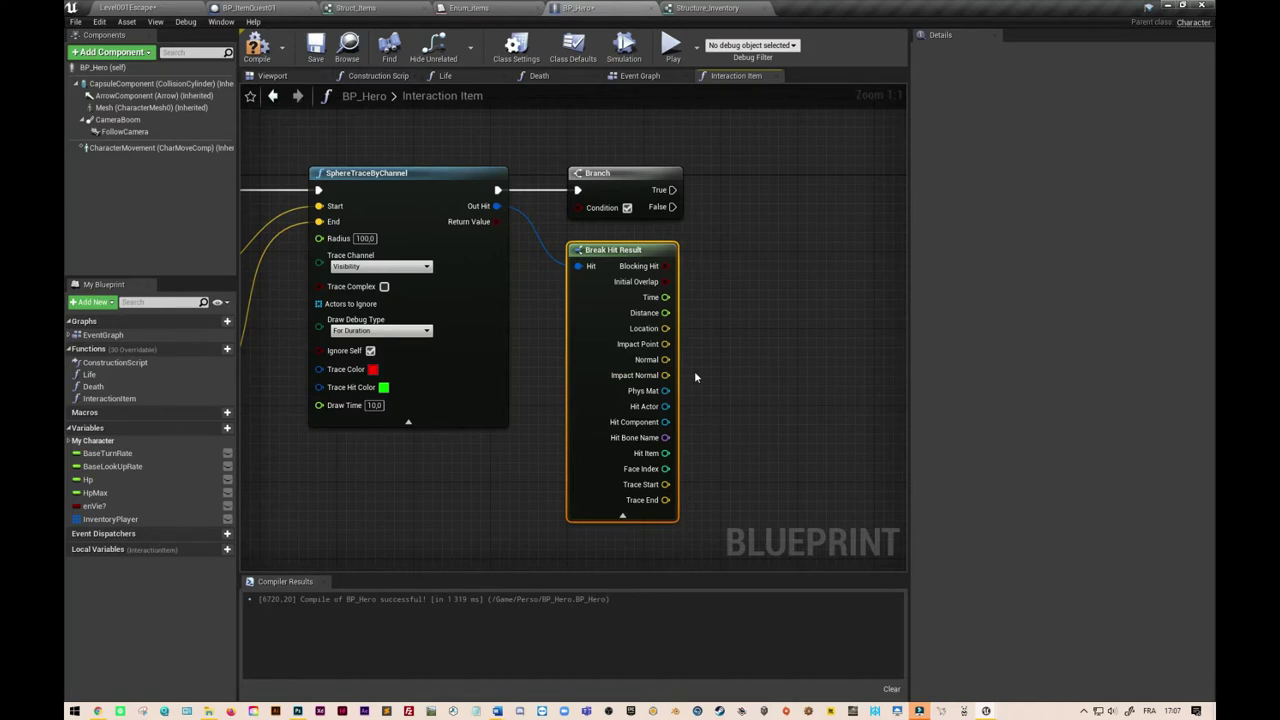
right_drag(780, 348, 673, 358)
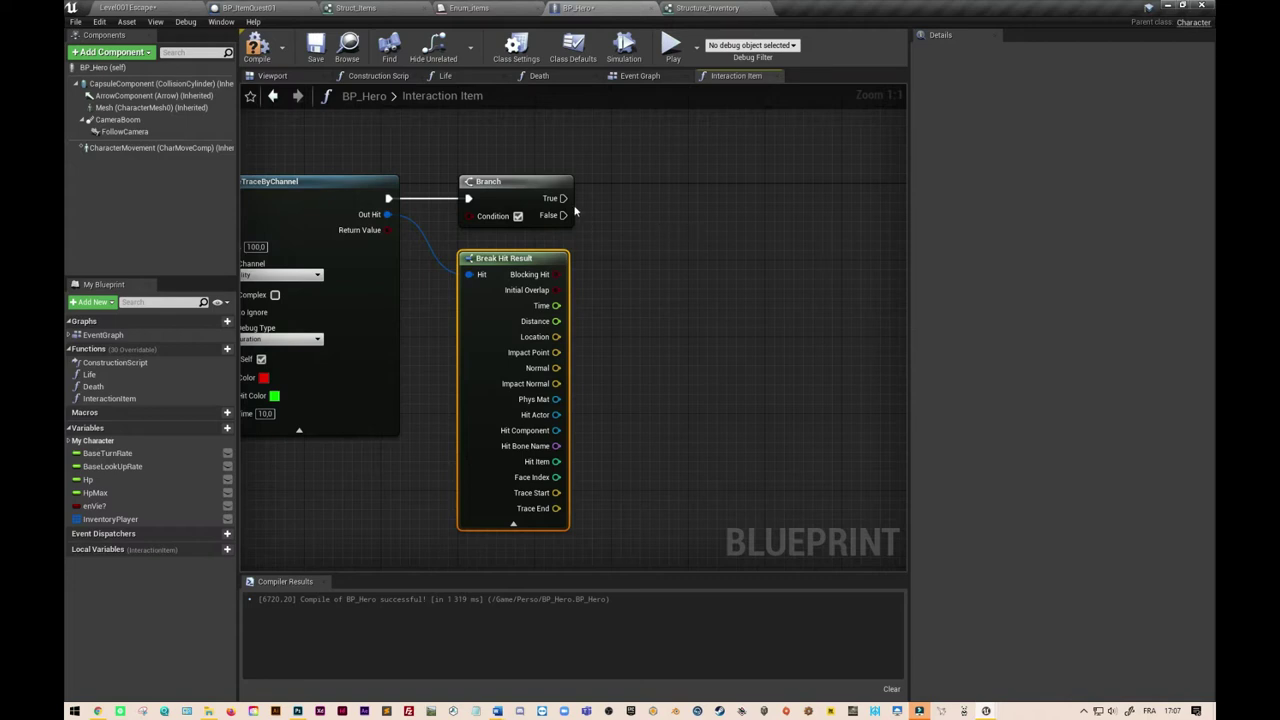
- Add Cast To BP_ItemParent on the Branch's True output, with Hit Actor wired into Object
drag(563, 198, 632, 202)
text(cast)
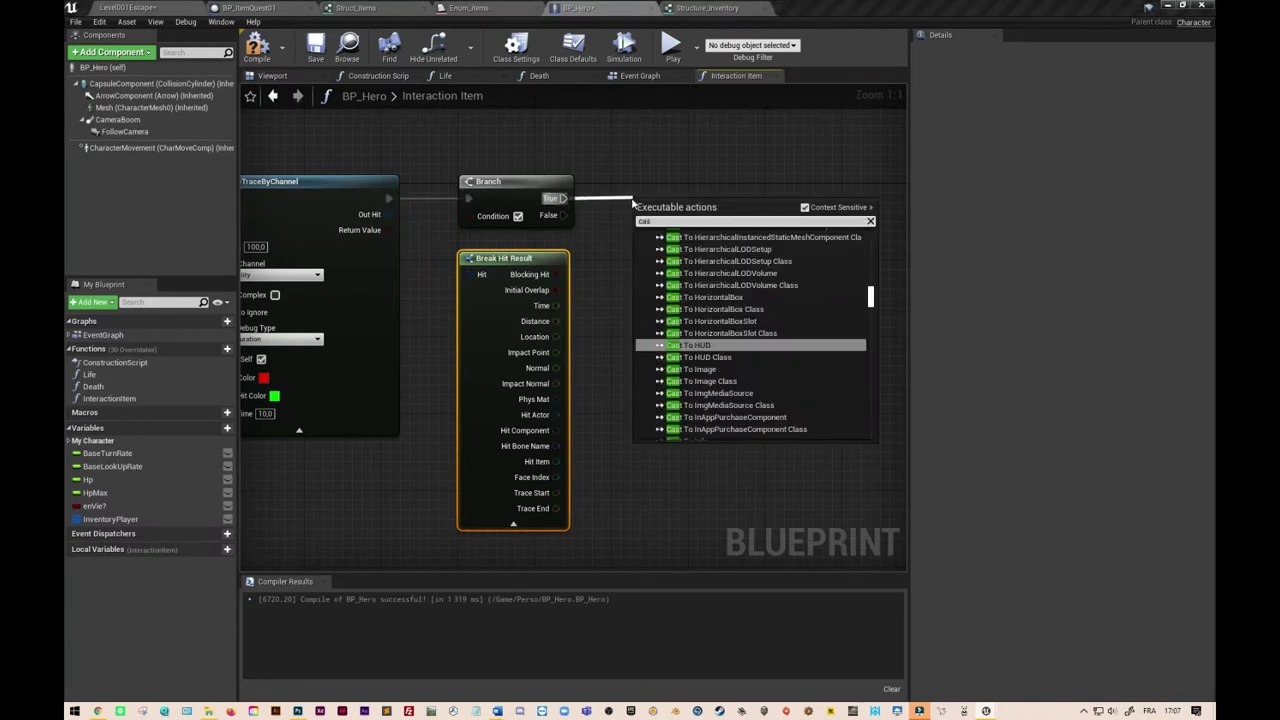
text( to)
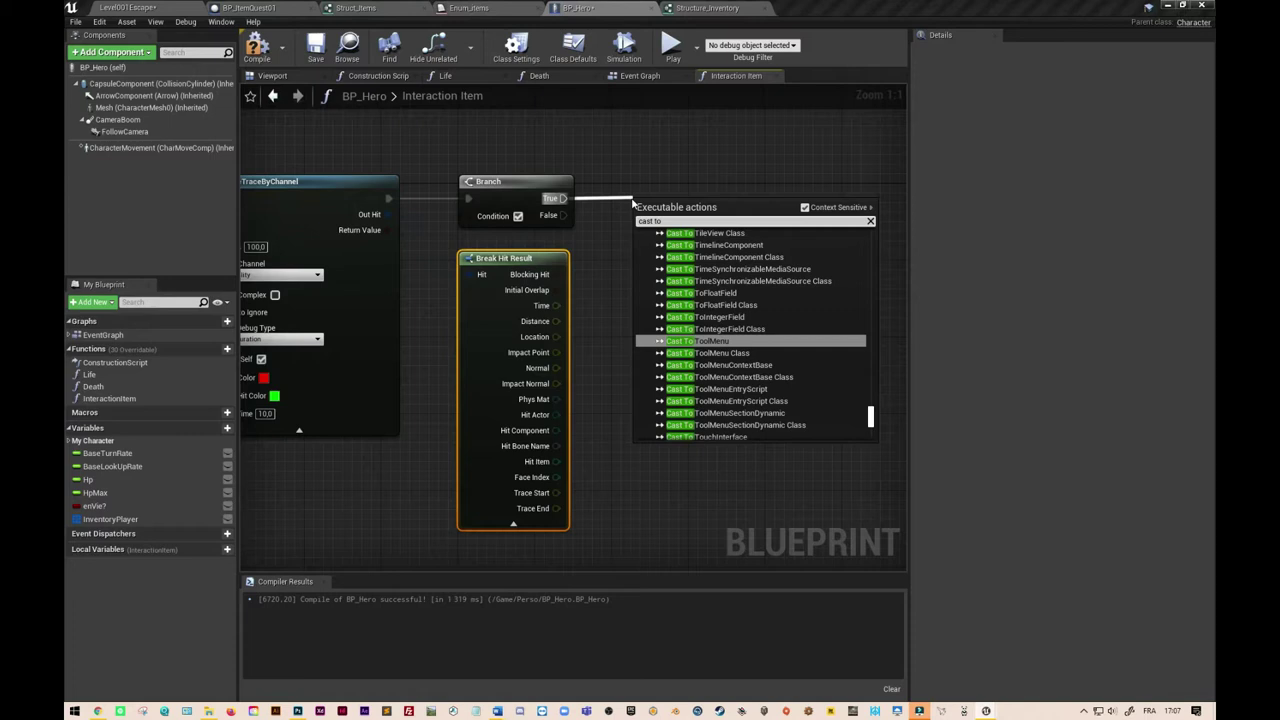
text( bp)
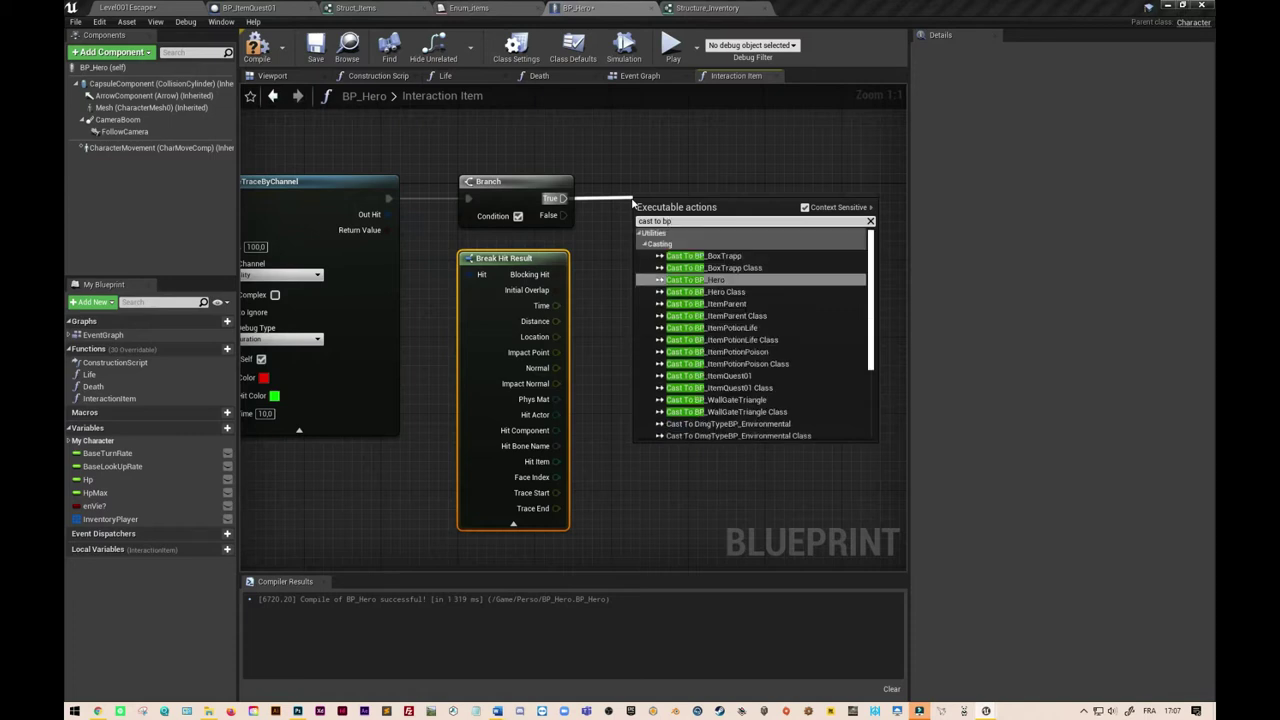
click(746, 310)
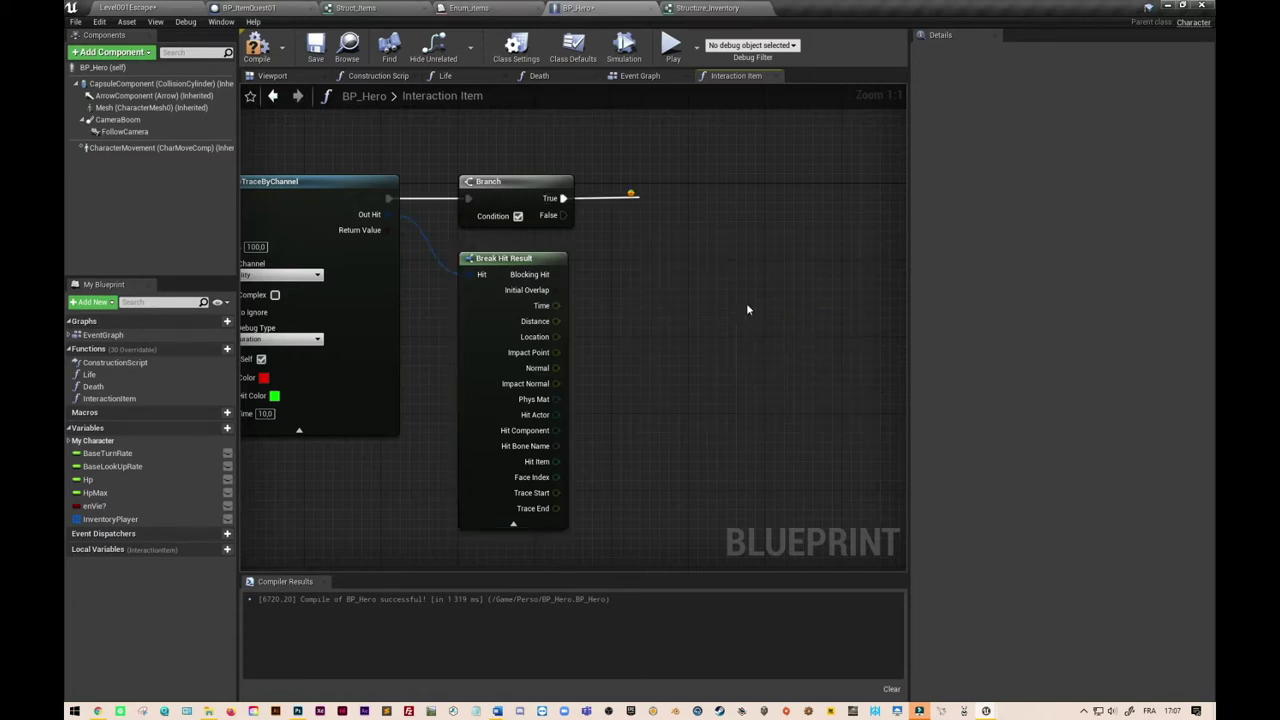
drag(556, 414, 570, 400)
drag(590, 353, 642, 233)
key(q)
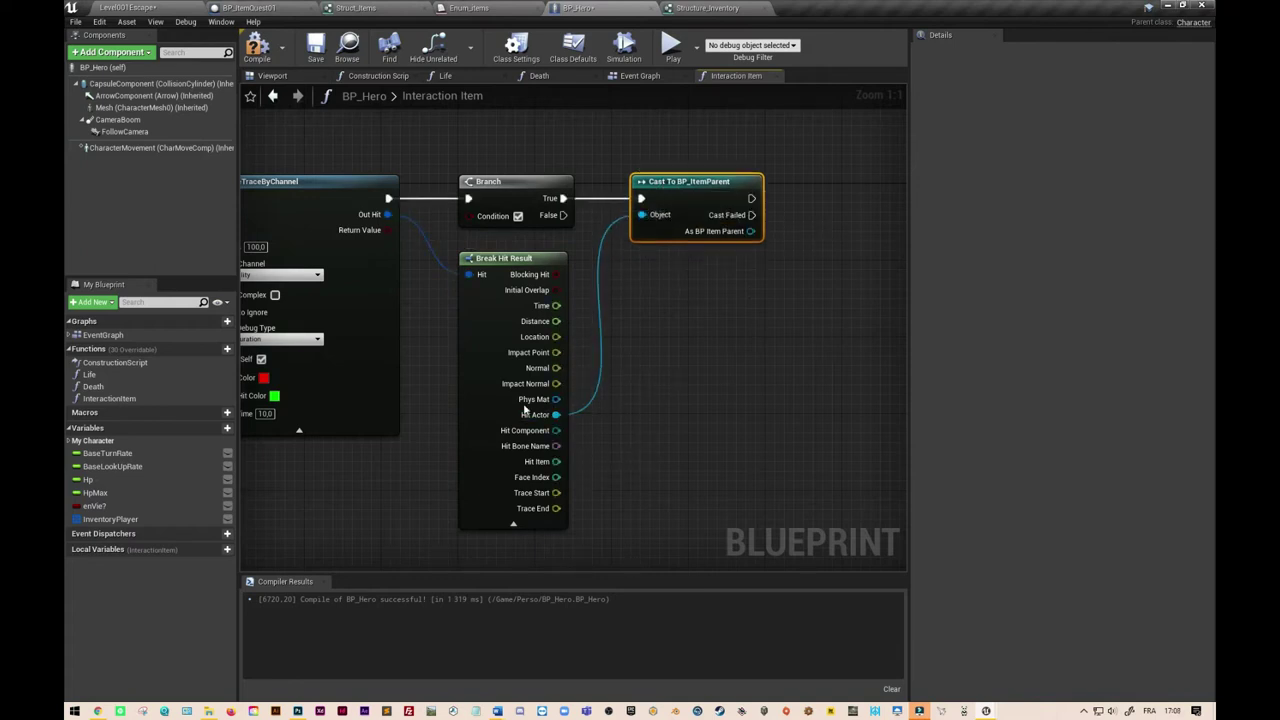
right_drag(817, 289, 627, 286)
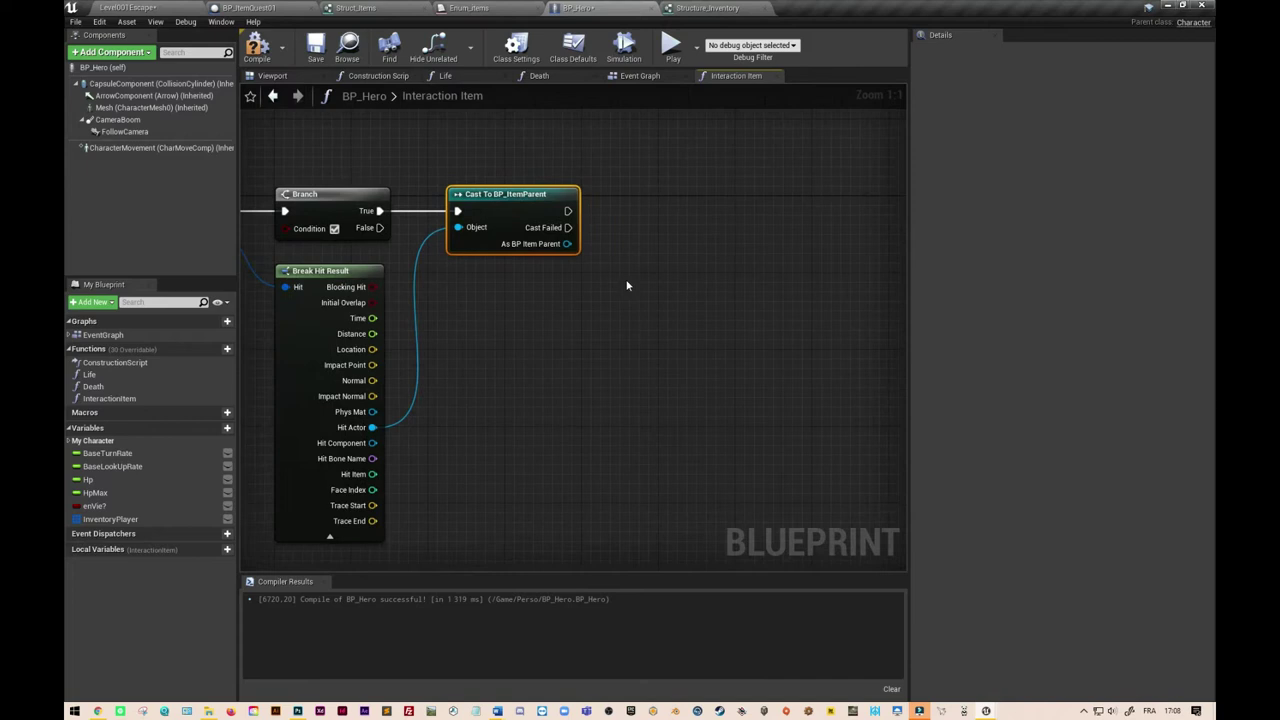
drag(547, 190, 585, 192)
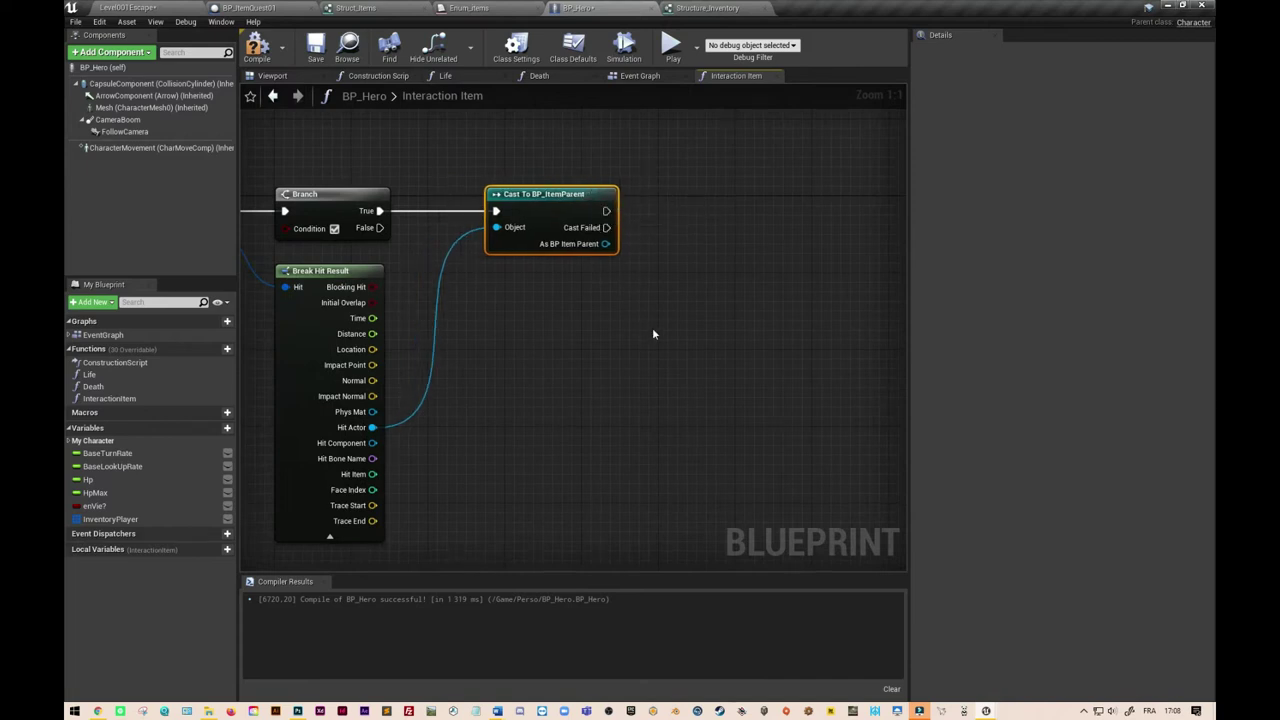
right_drag(652, 201, 571, 194)
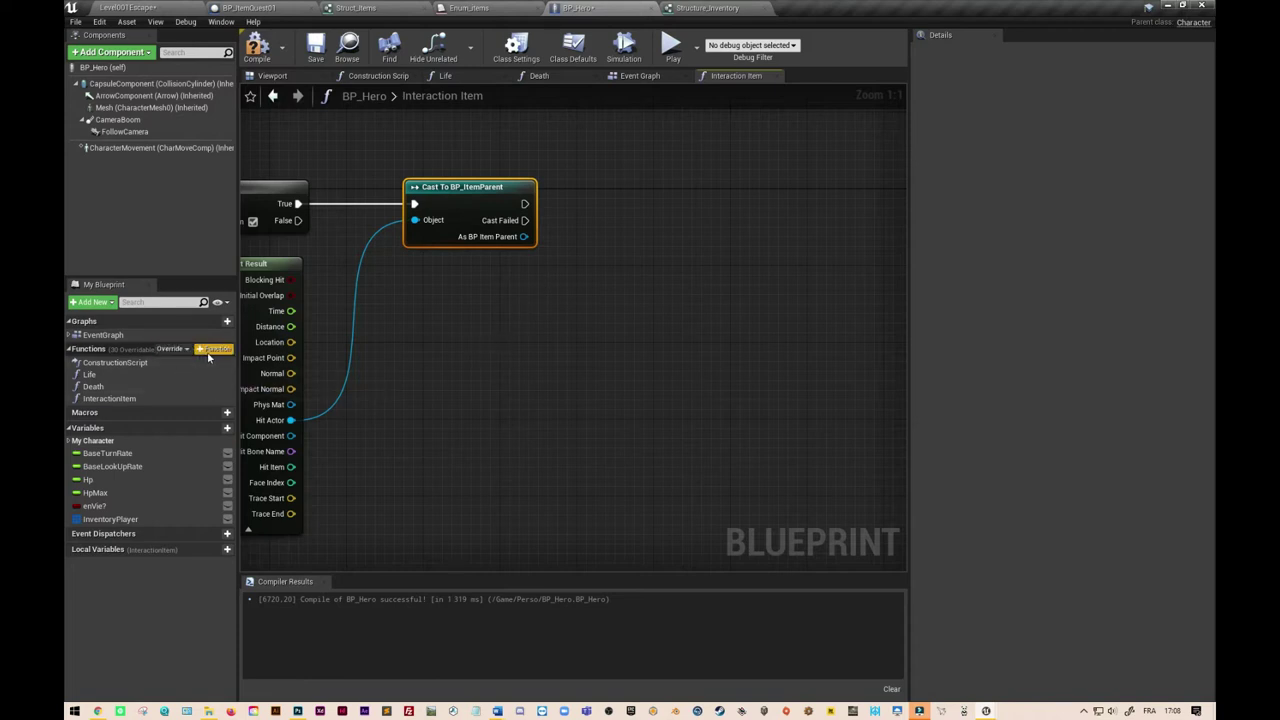
- Create a new BP_Hero function named PickUpItem and move its entry node left
click(210, 350)
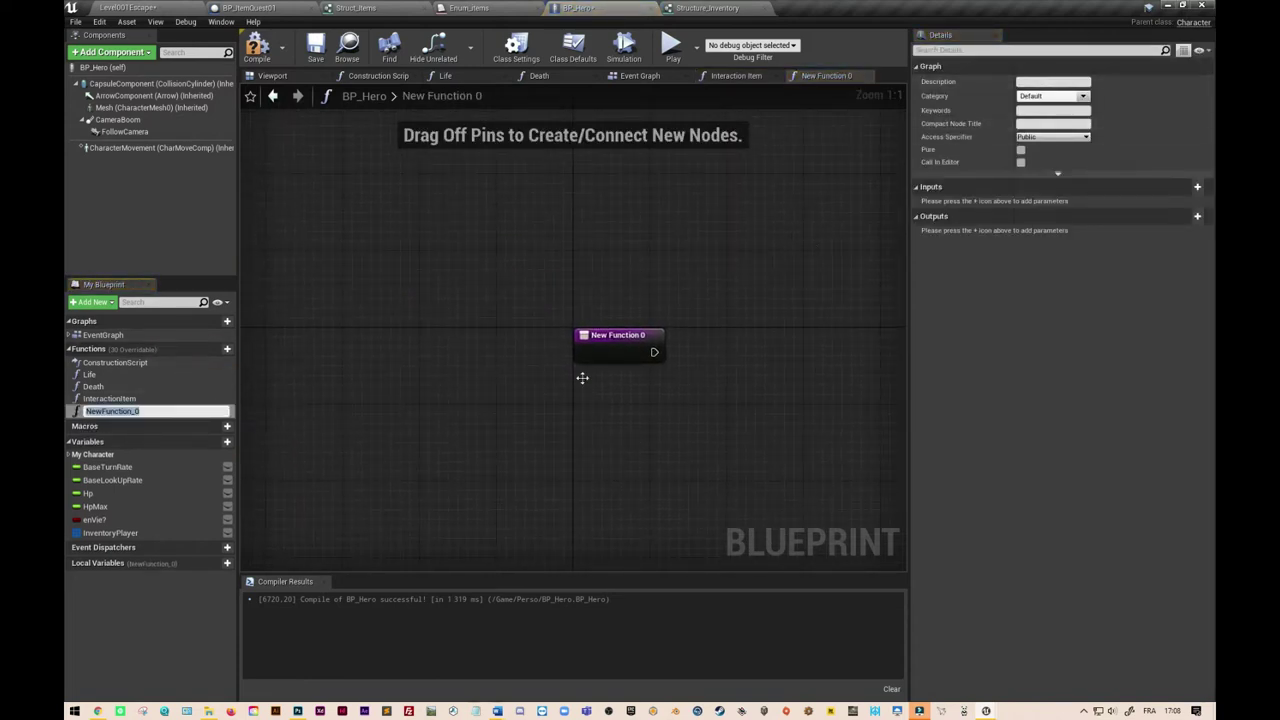
right_click(601, 349)
click(1073, 82)
text(PickUpItem)
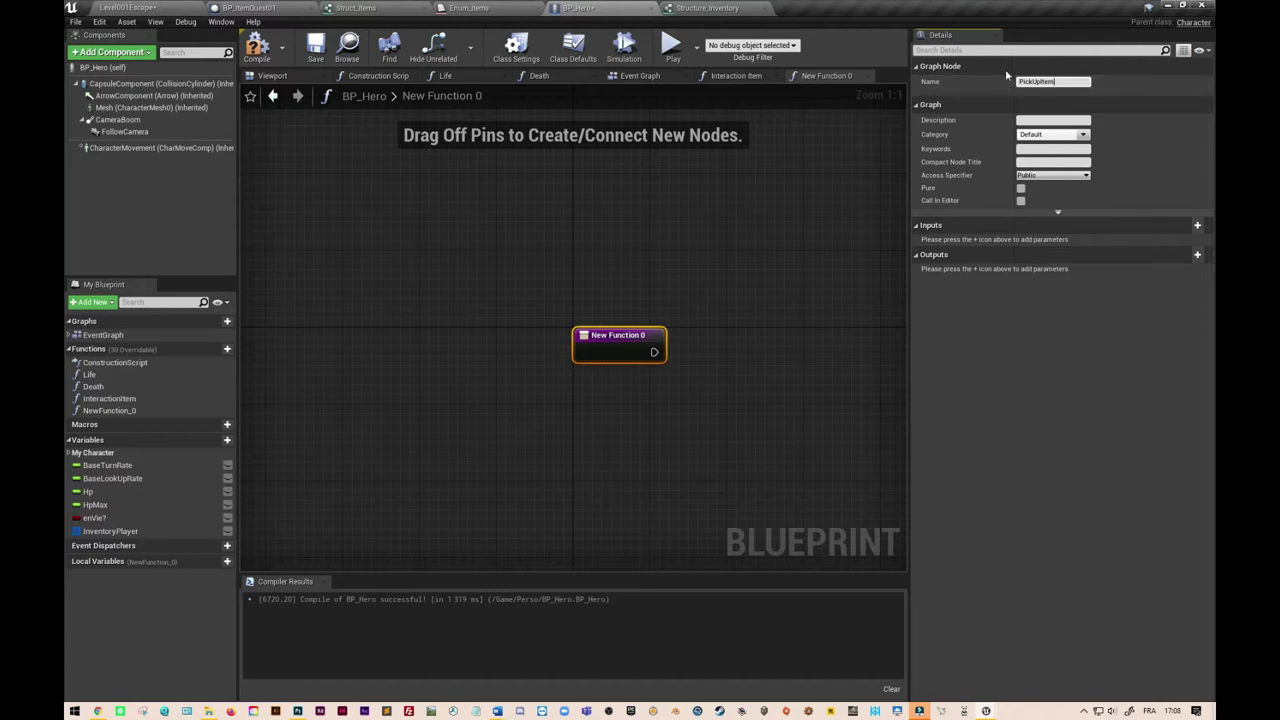
key(Return)
click(889, 263)
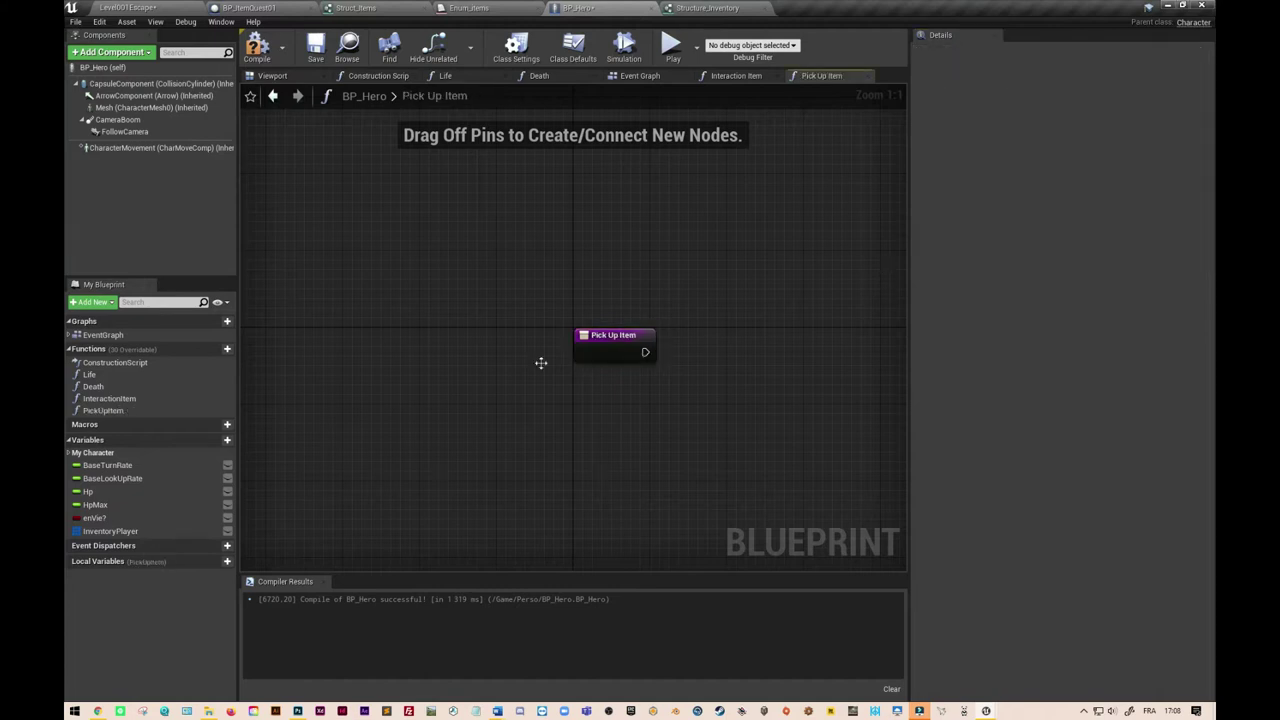
drag(606, 340, 469, 340)
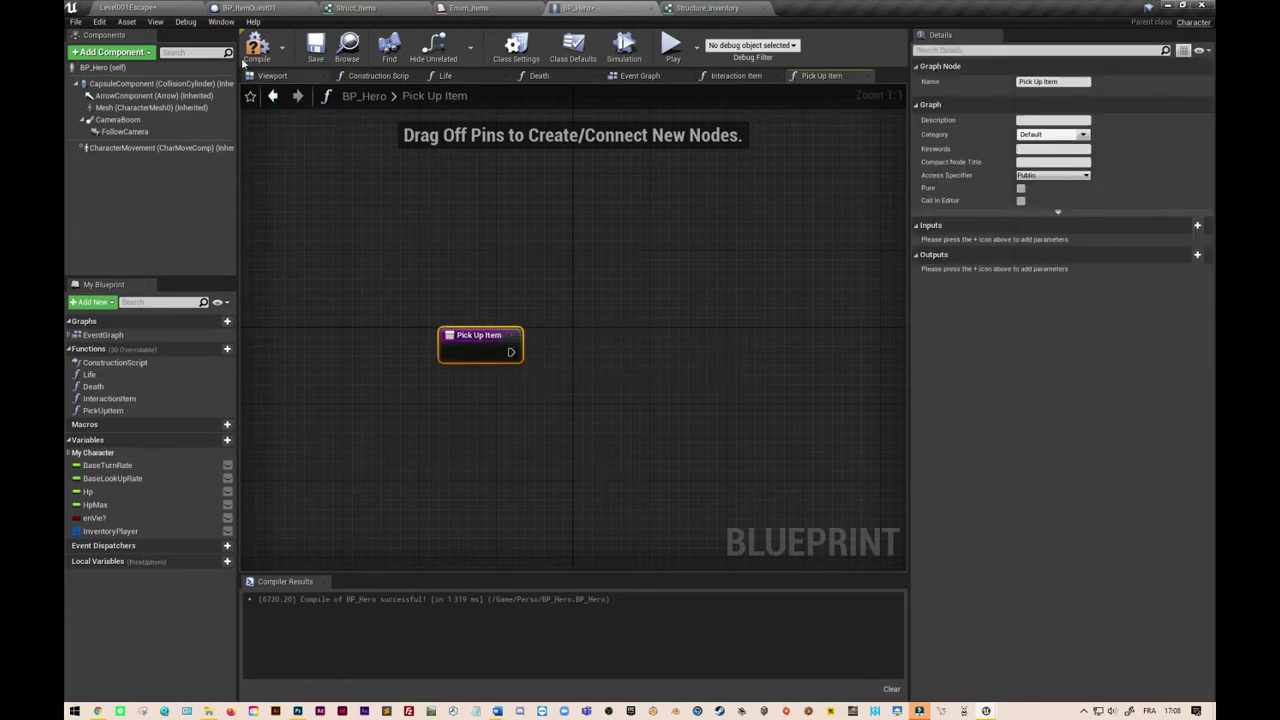
- Save BP_Hero and go back to the Interaction Item graph
click(316, 50)
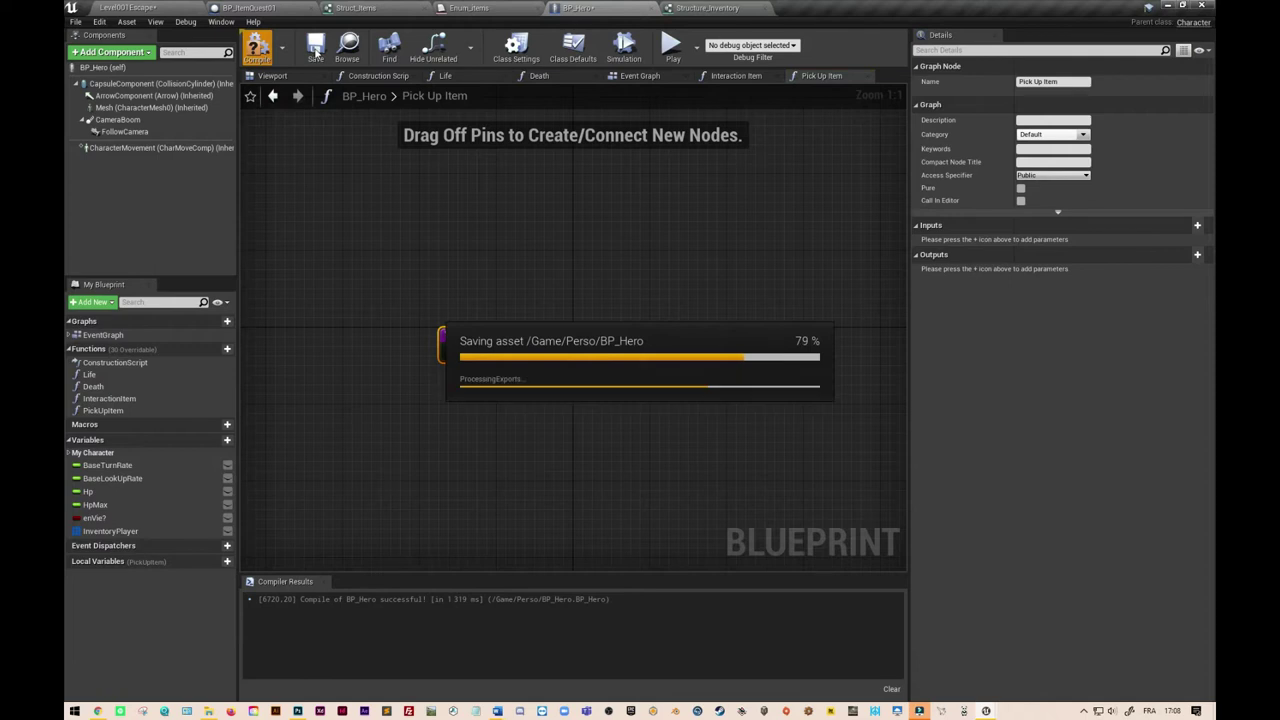
click(316, 50)
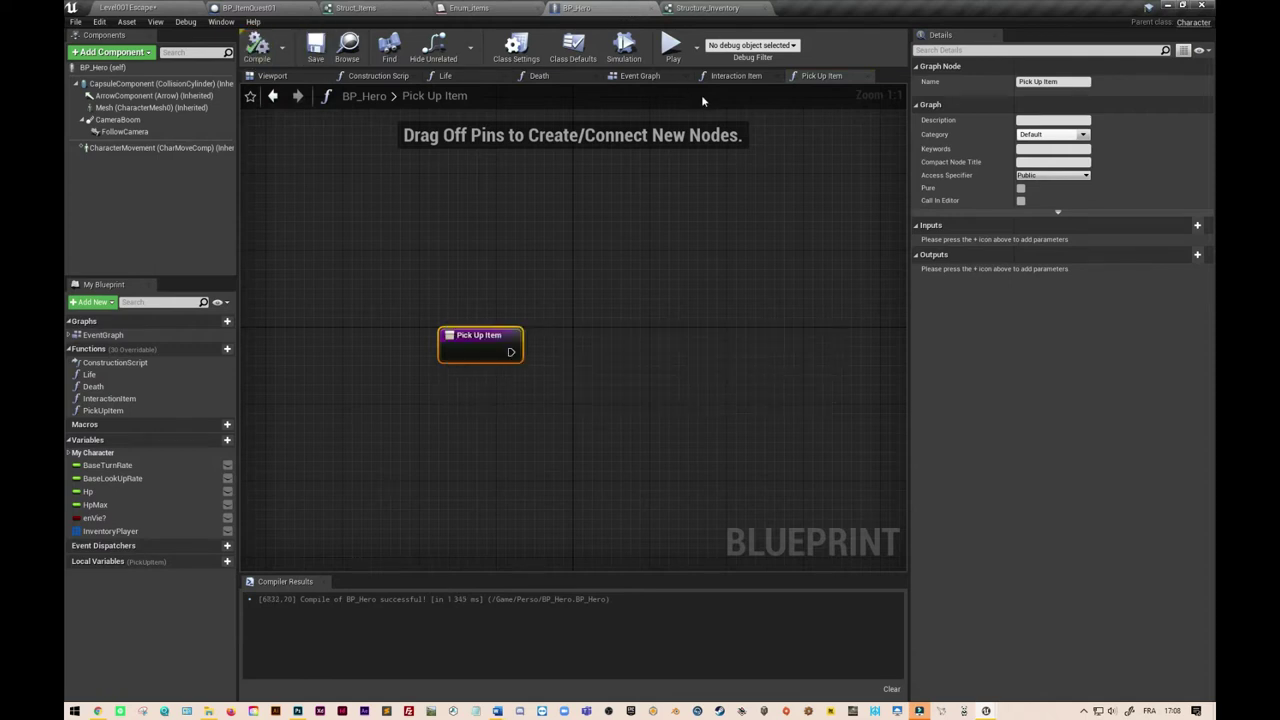
click(735, 76)
- Call Pick Up Item from the cast's success output
mouse_move(527, 204)
mouse_down()
mouse_move(705, 188)
mouse_move(609, 204)
mouse_up()
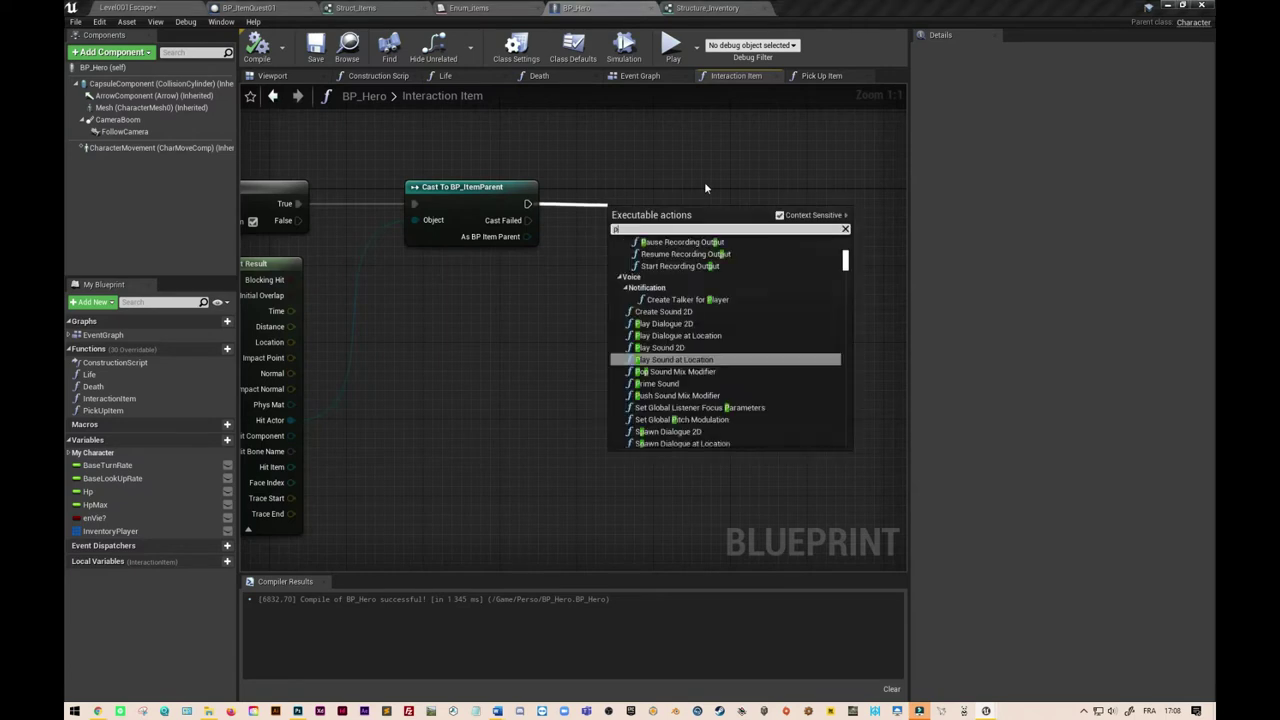
text(pick)
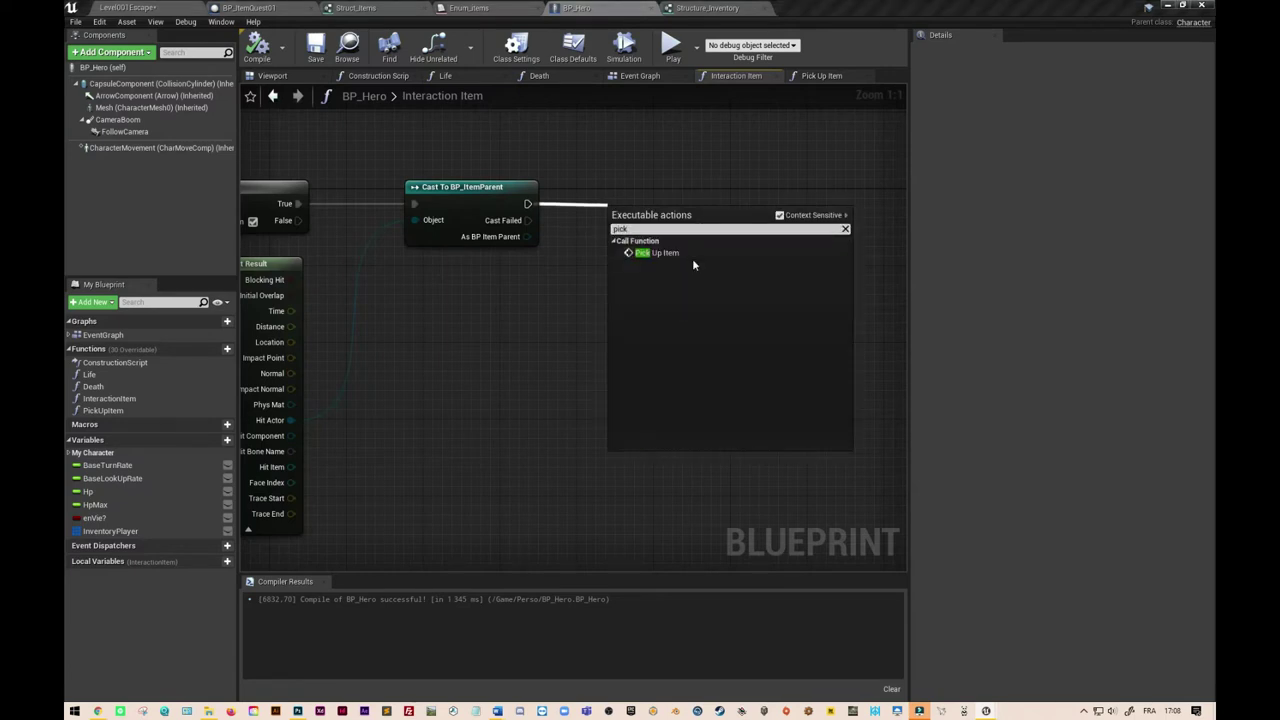
click(688, 253)
drag(640, 215, 598, 178)
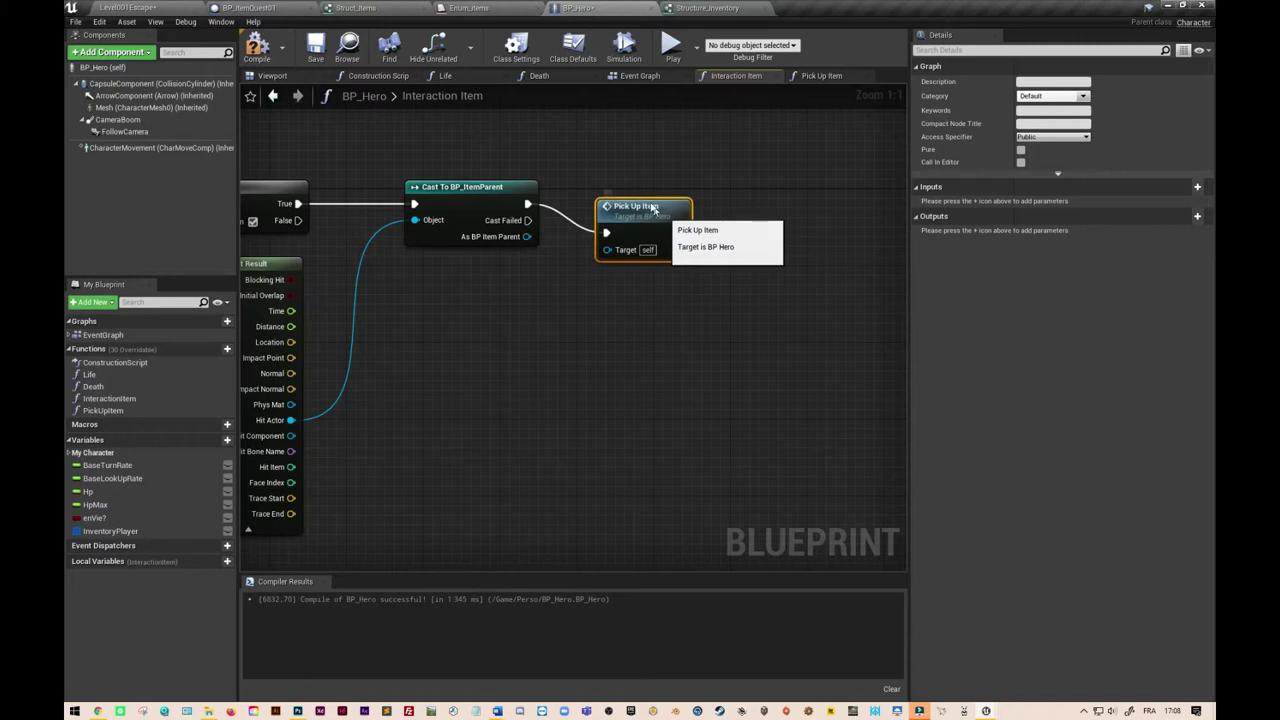
- Compile and save BP_Hero, then switch to the Pick Up Item function graph
click(258, 48)
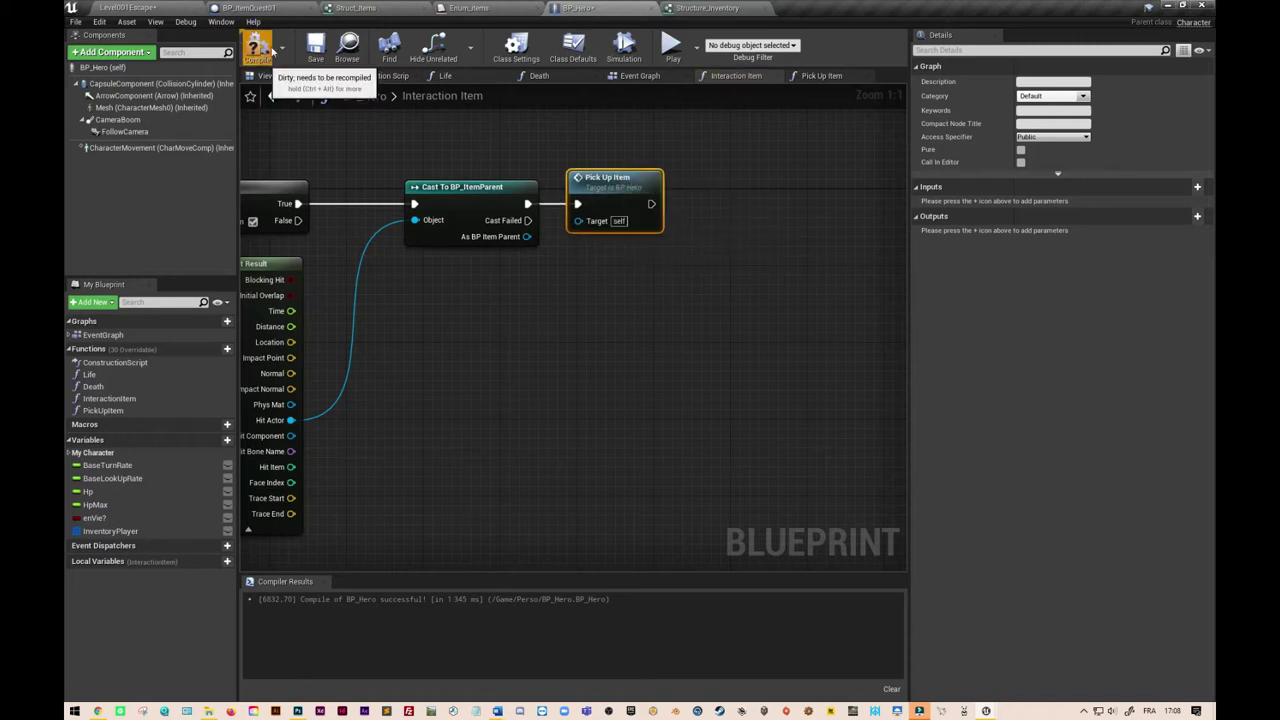
click(316, 48)
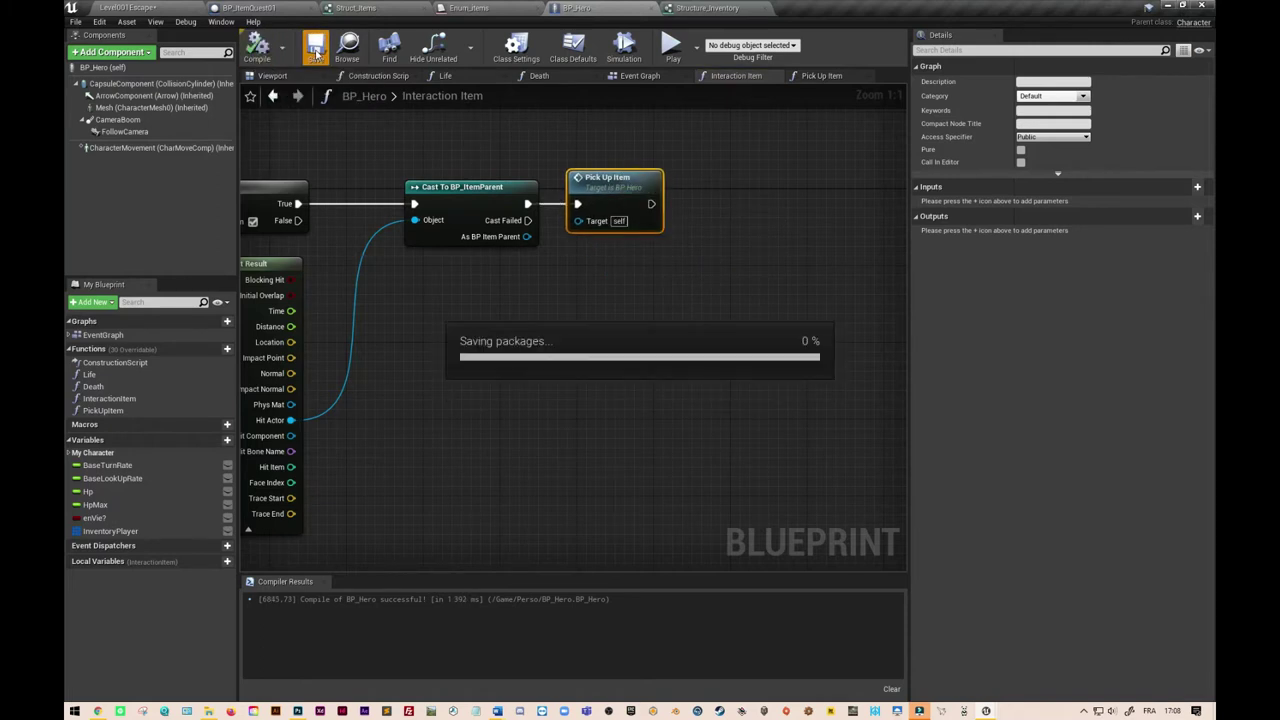
right_drag(687, 168, 607, 205)
click(815, 78)
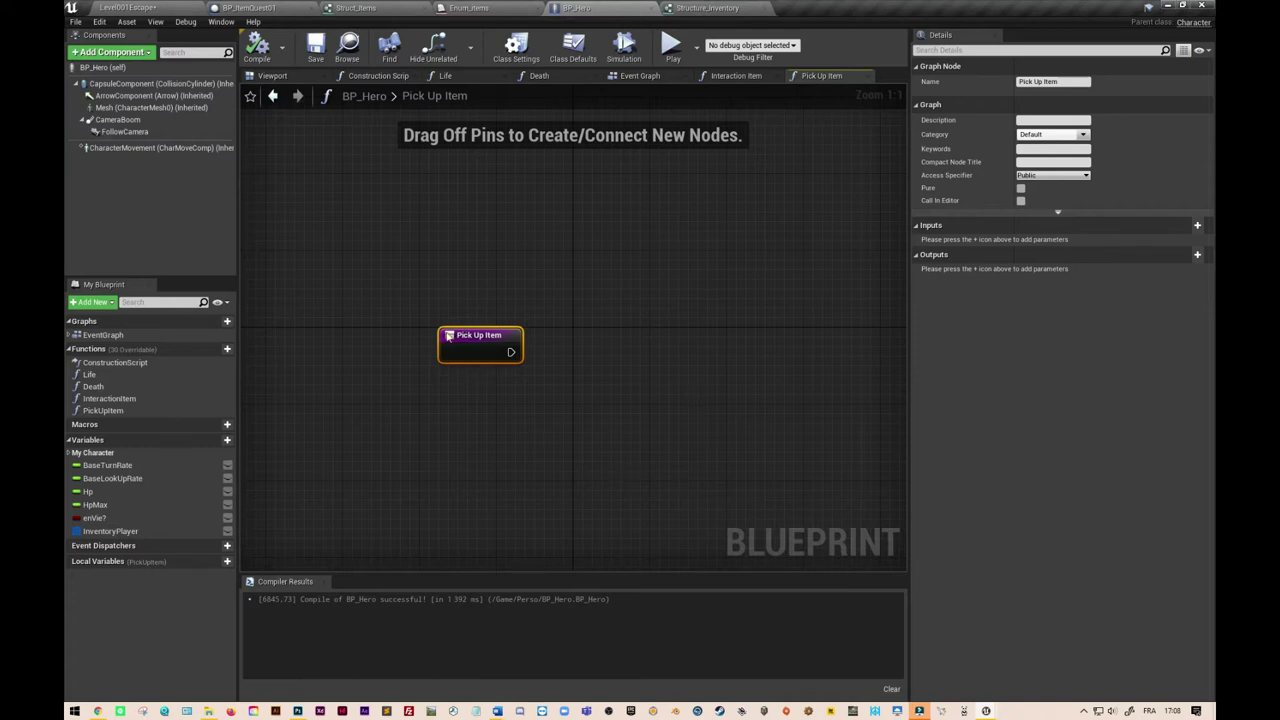
- Add an ItemRef input to Pick Up Item typed as a BP Item Parent object reference
right_drag(508, 400, 500, 365)
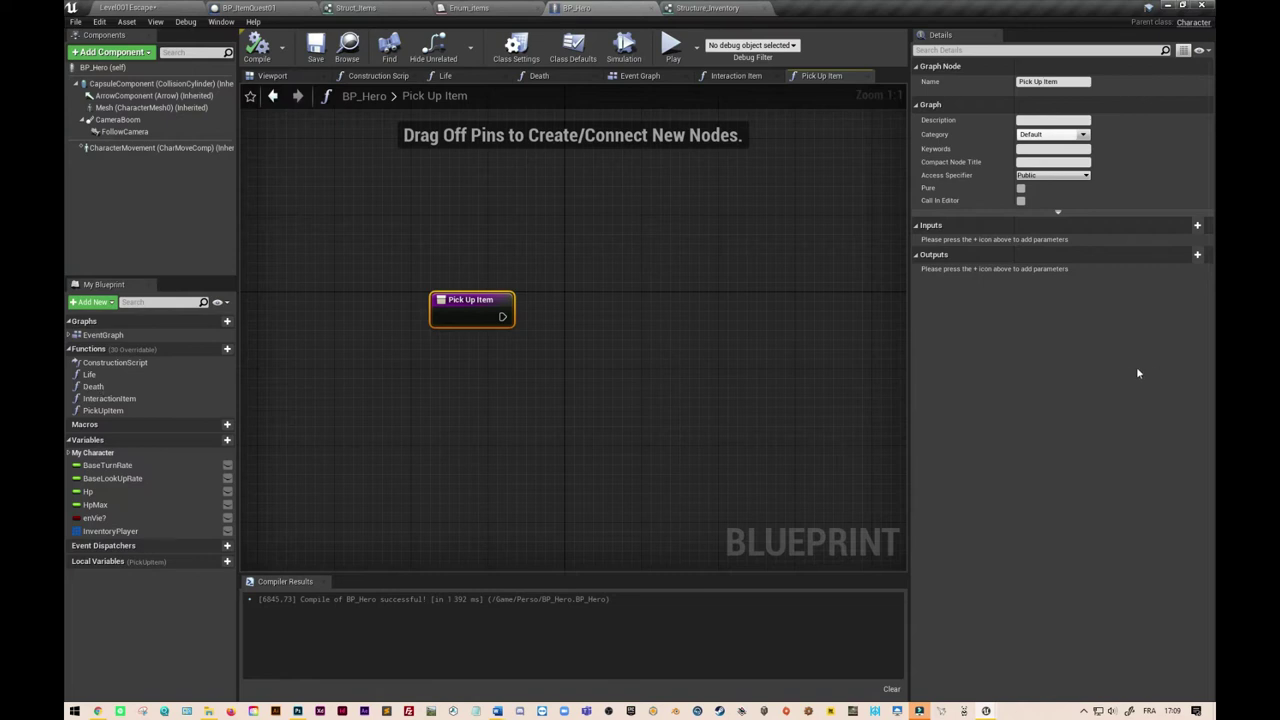
click(1197, 226)
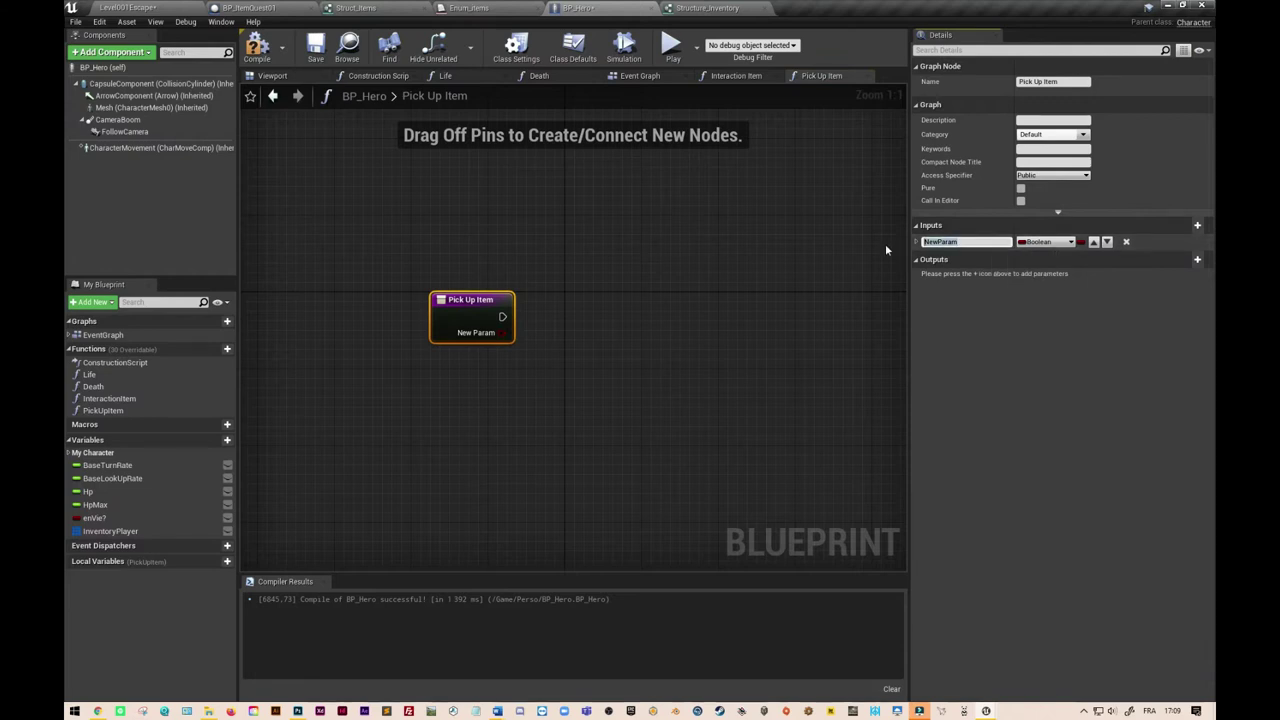
text(ItemRef)
click(1071, 242)
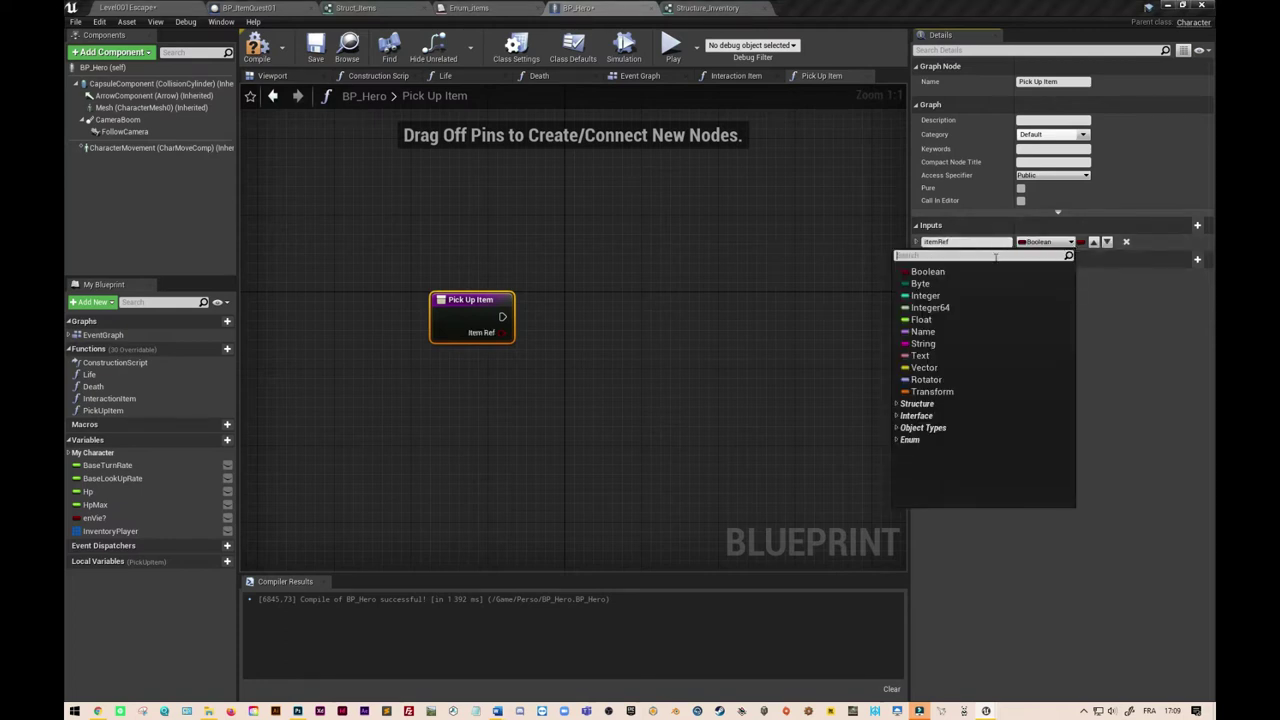
text(bp)
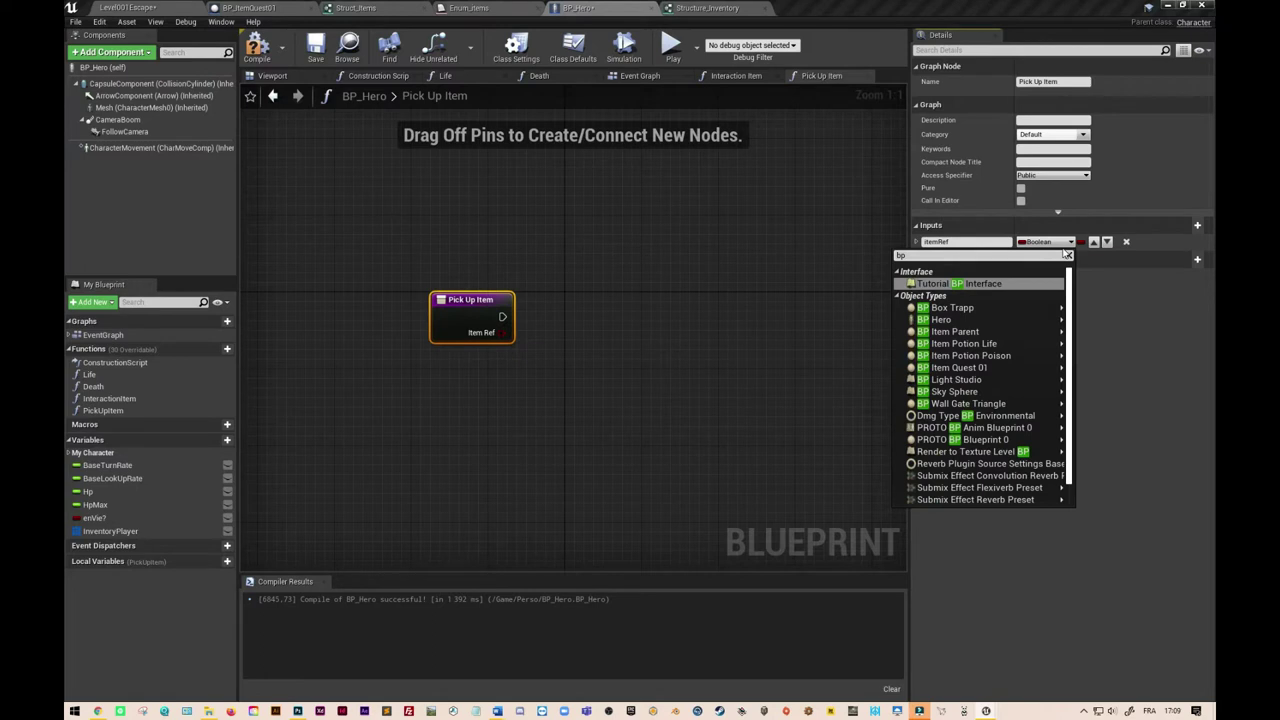
text(_)
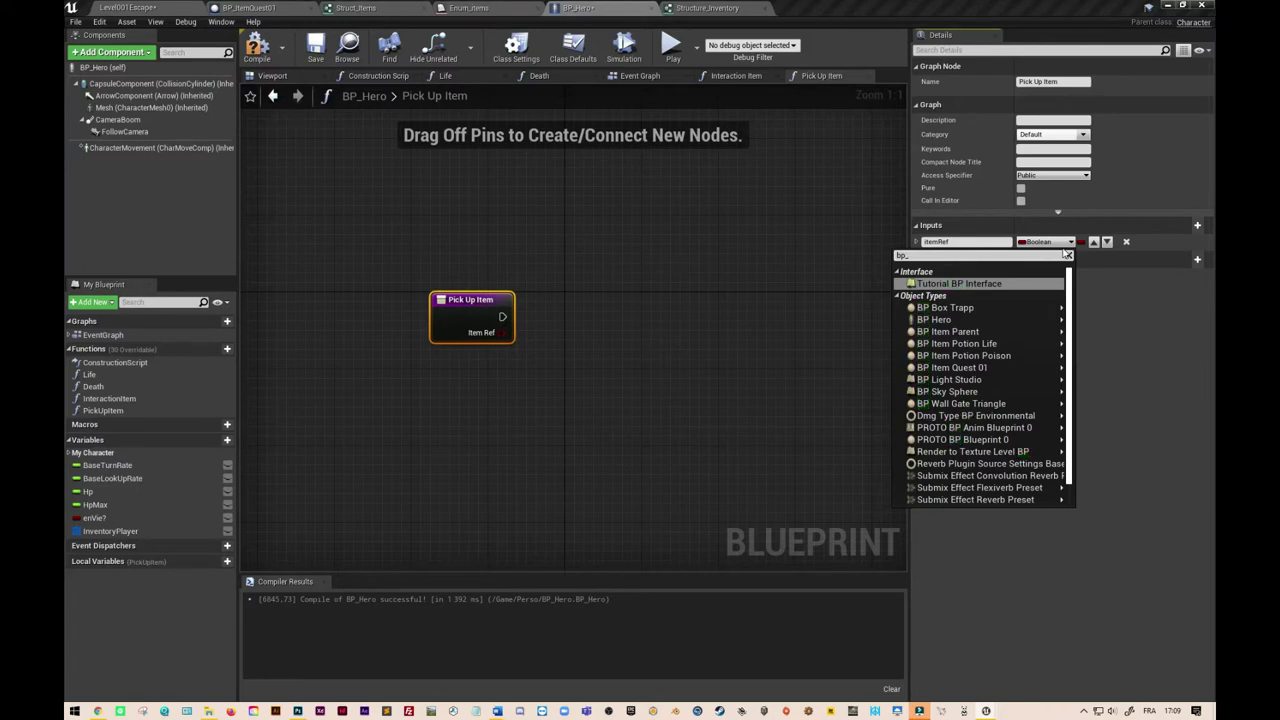
mouse_move(1058, 331)
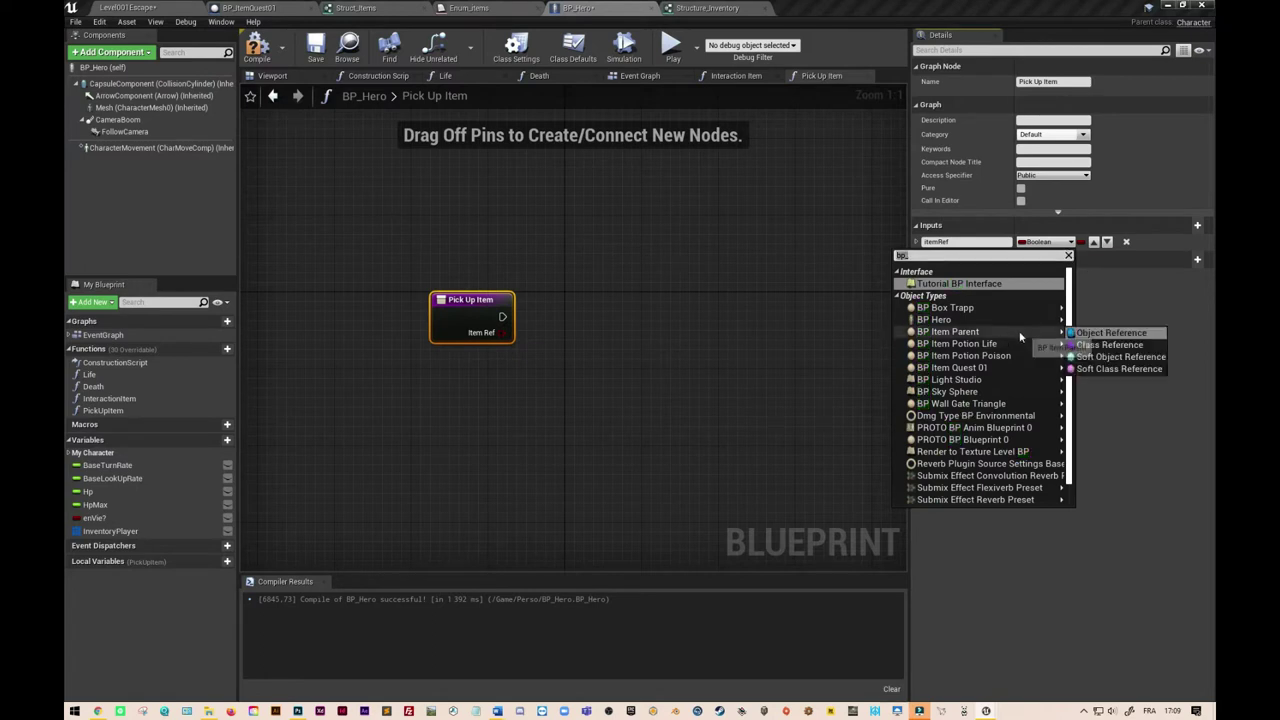
click(1125, 333)
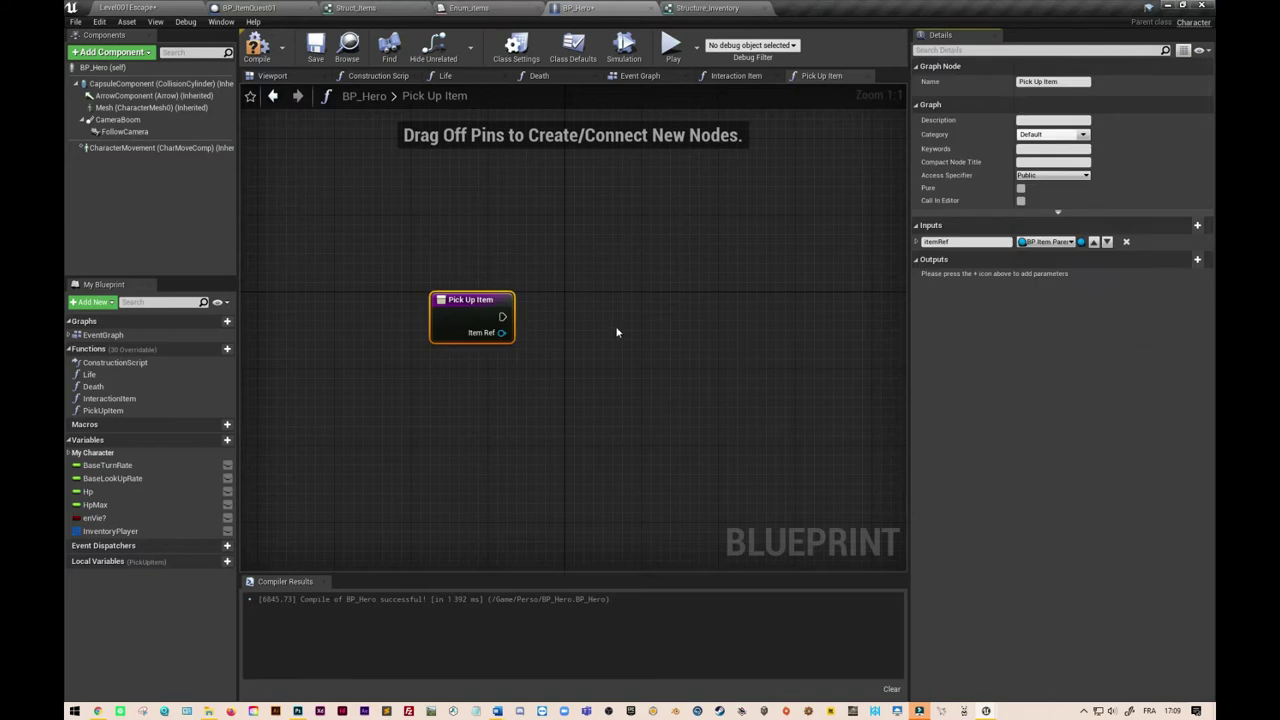
- Move the Pick Up Item entry node left and drag a wire from Item Ref
right_click(474, 334)
key(Escape)
drag(498, 306, 364, 306)
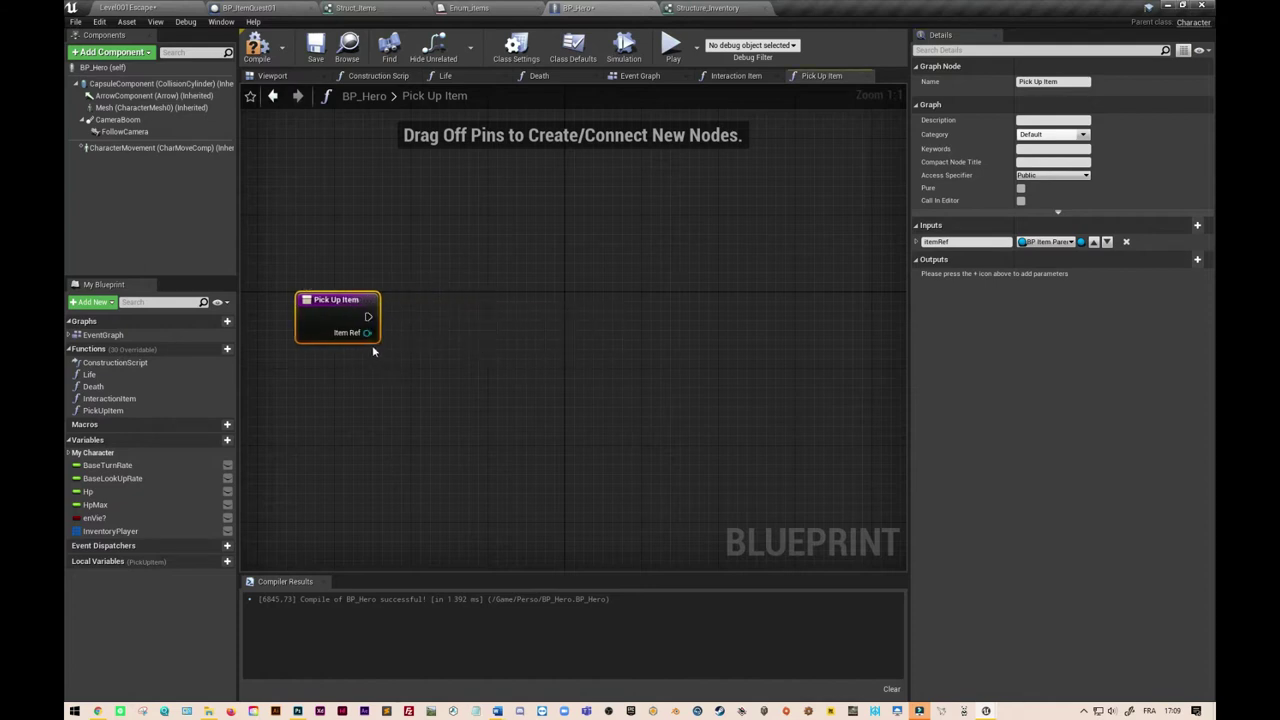
drag(367, 332, 448, 365)
- Add a GetClass node fed by Item Ref
text(getclass)
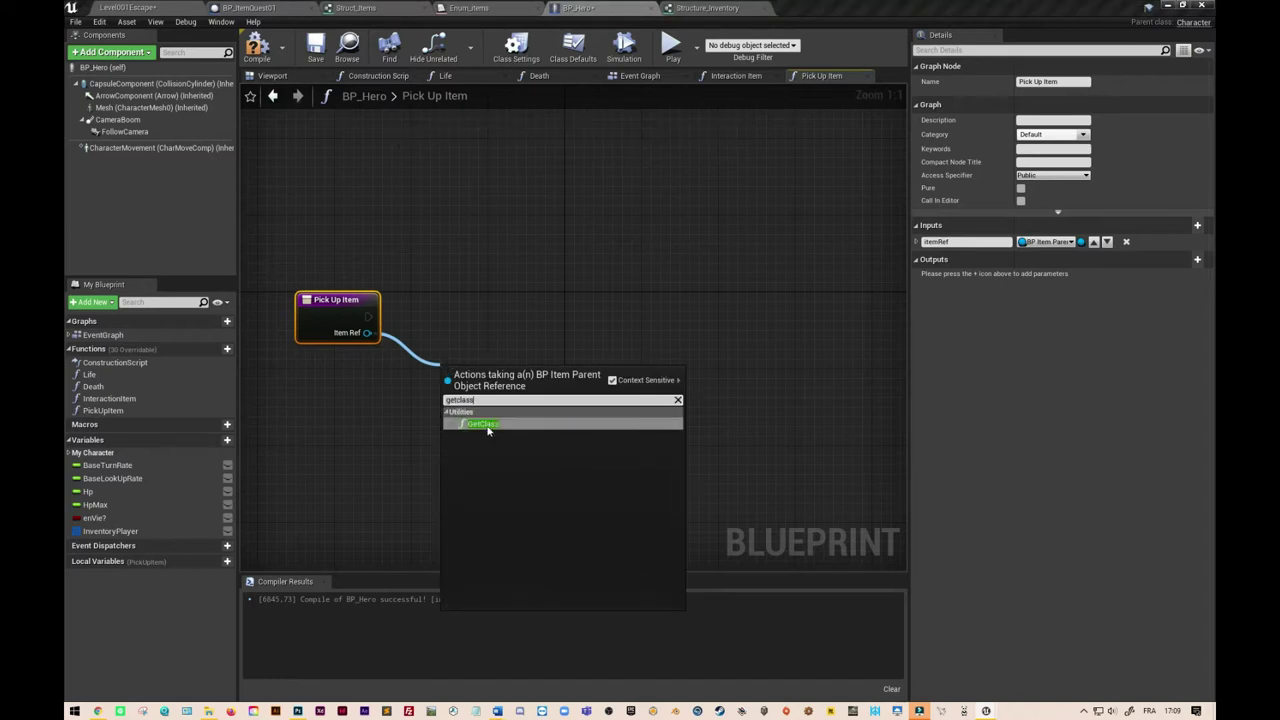
click(486, 424)
drag(500, 380, 462, 372)
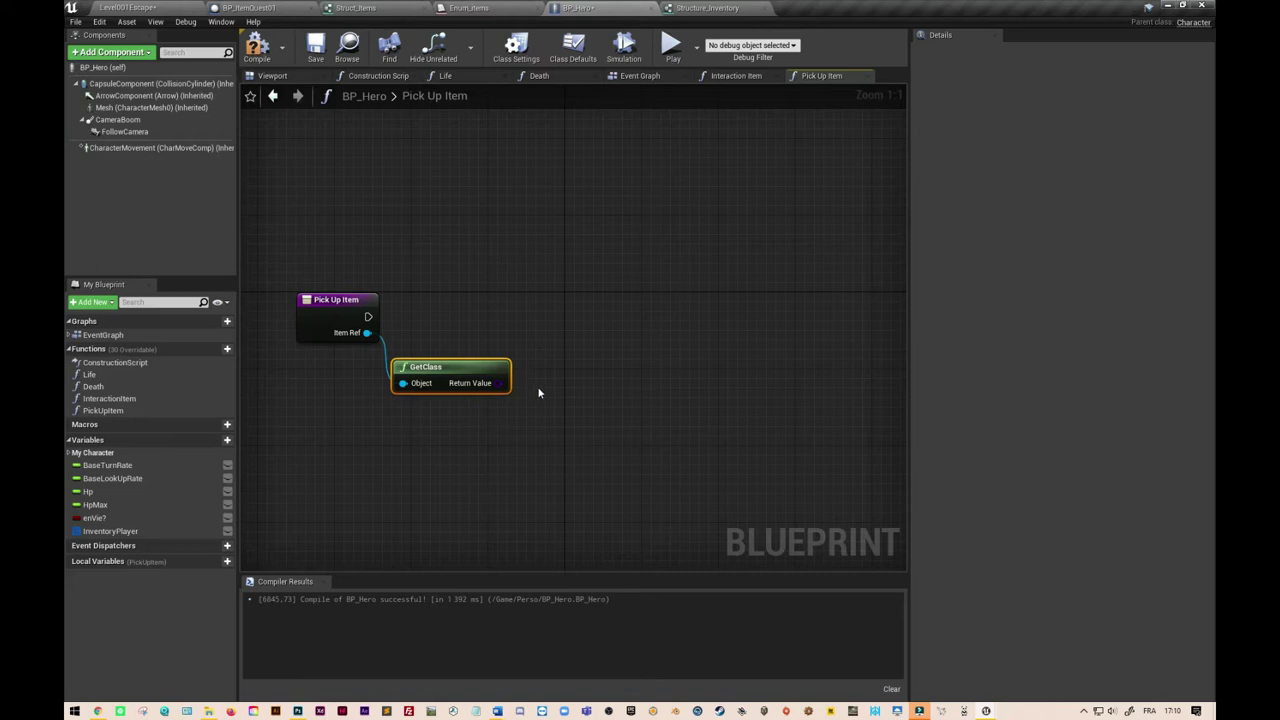
right_click(548, 393)
click(527, 381)
- Create a Make Structure_Inventory node from GetClass's Return Value
drag(503, 383, 555, 381)
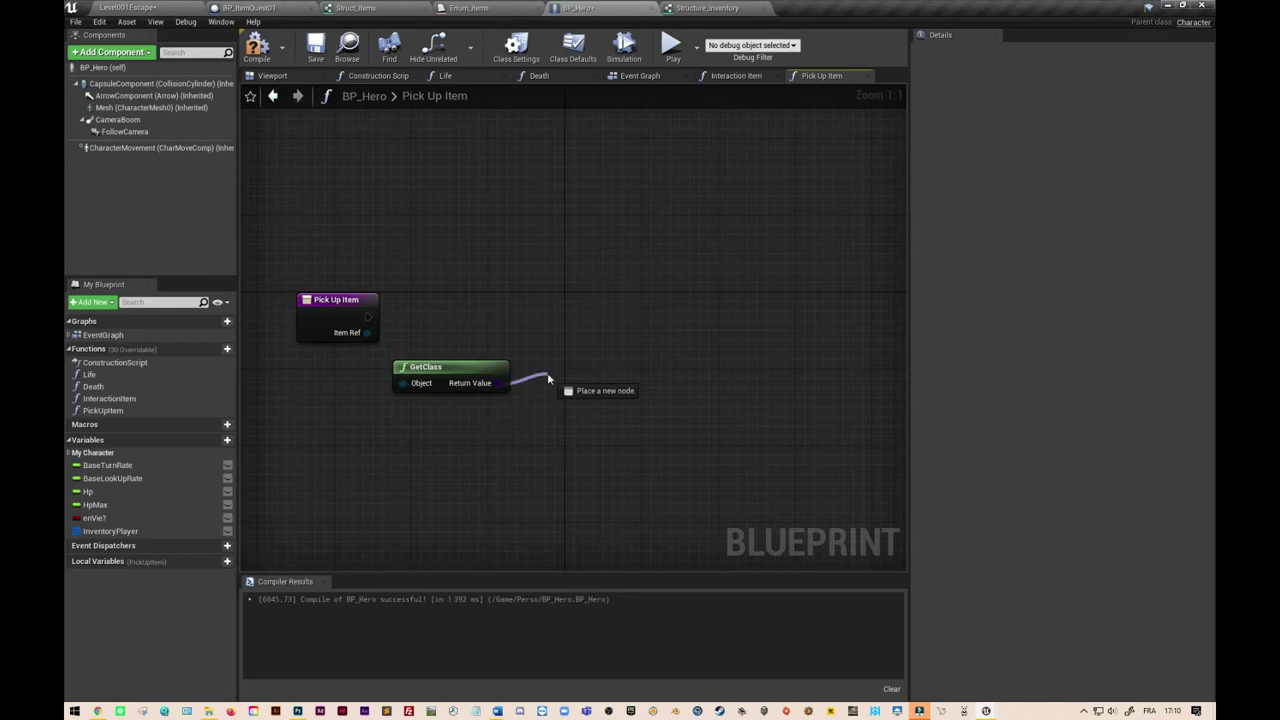
text(make stru)
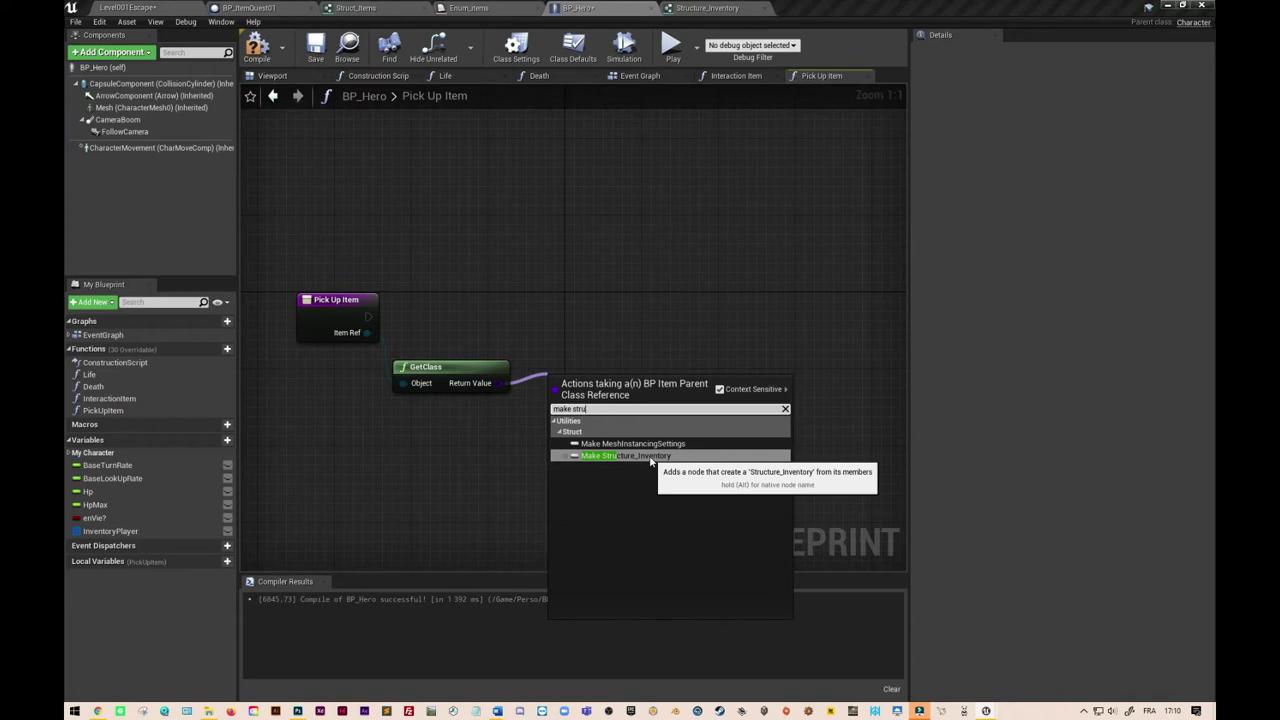
click(650, 457)
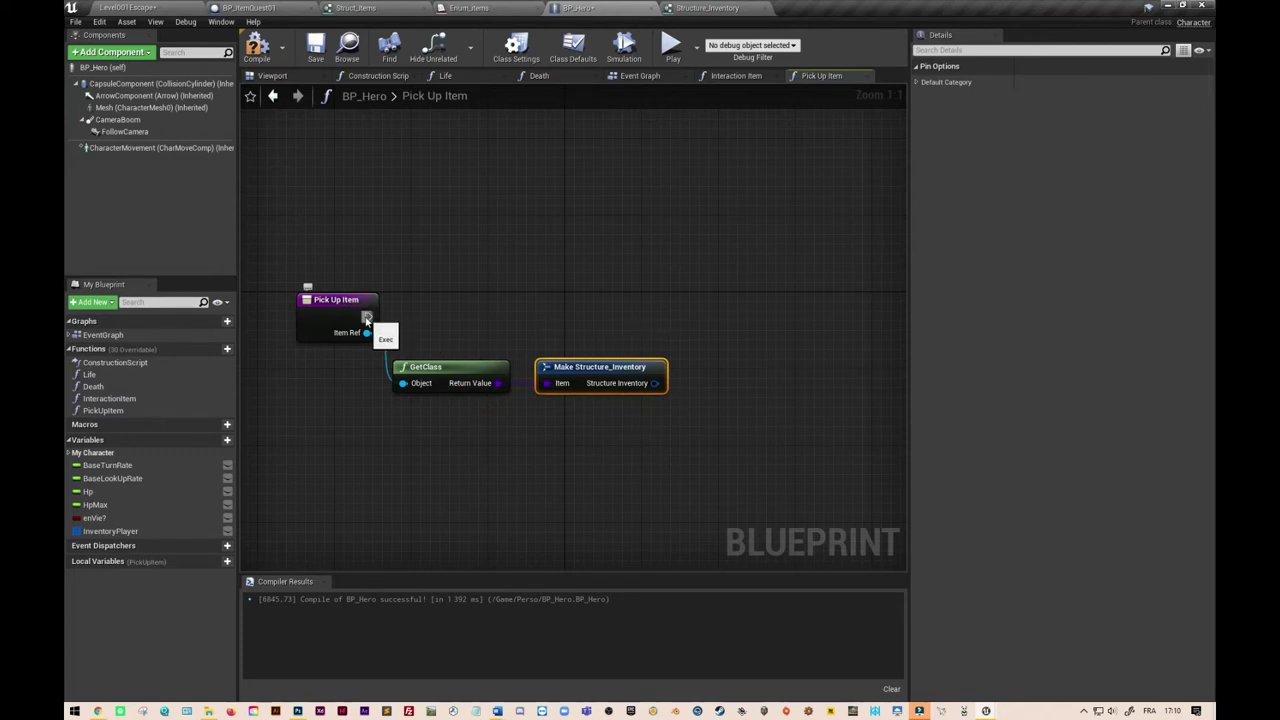
right_drag(742, 321, 617, 330)
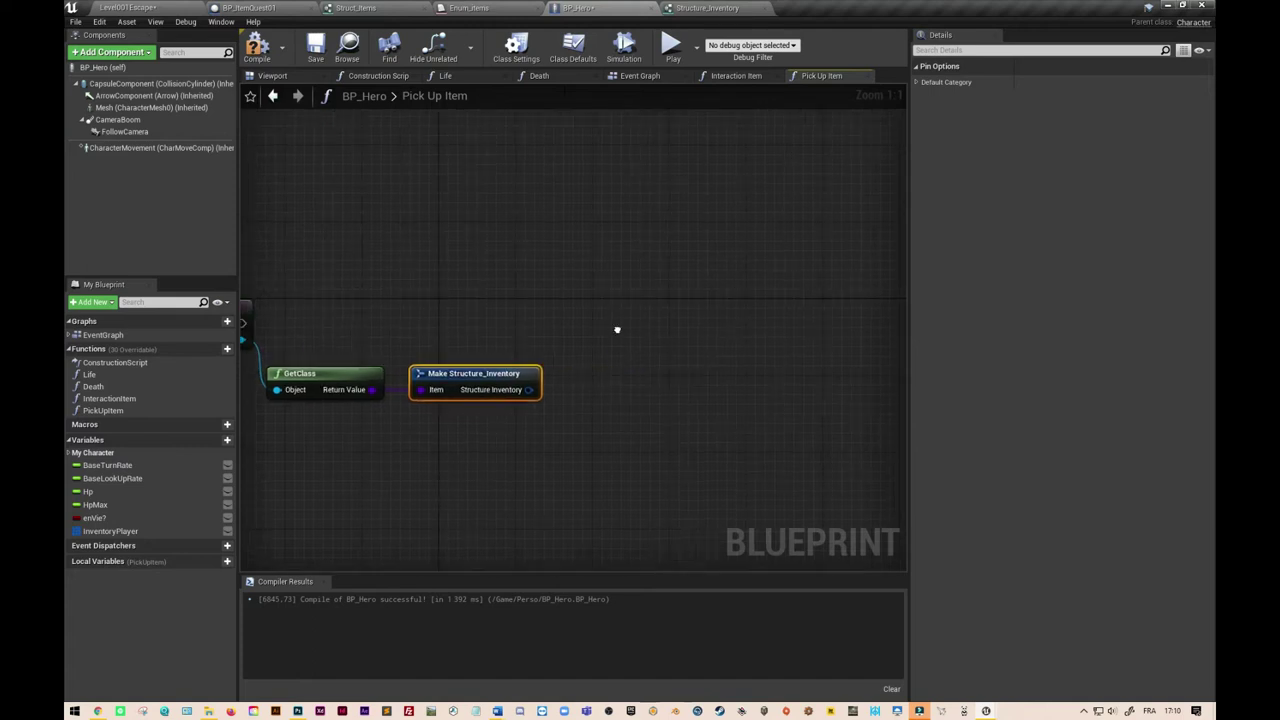
drag(528, 390, 614, 357)
- Add an ADD node with InventoryPlayer as target, run from Pick Up Item's execution
text(add)
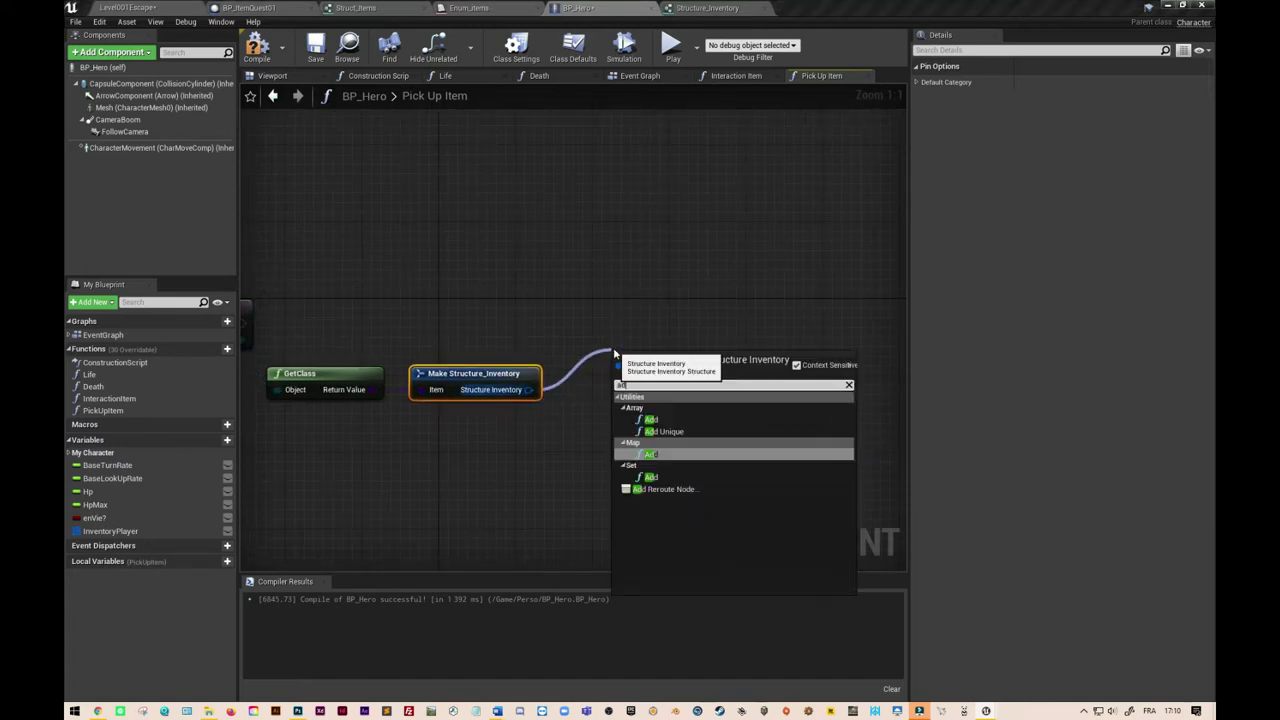
click(701, 414)
drag(698, 372, 658, 334)
right_drag(621, 516, 714, 504)
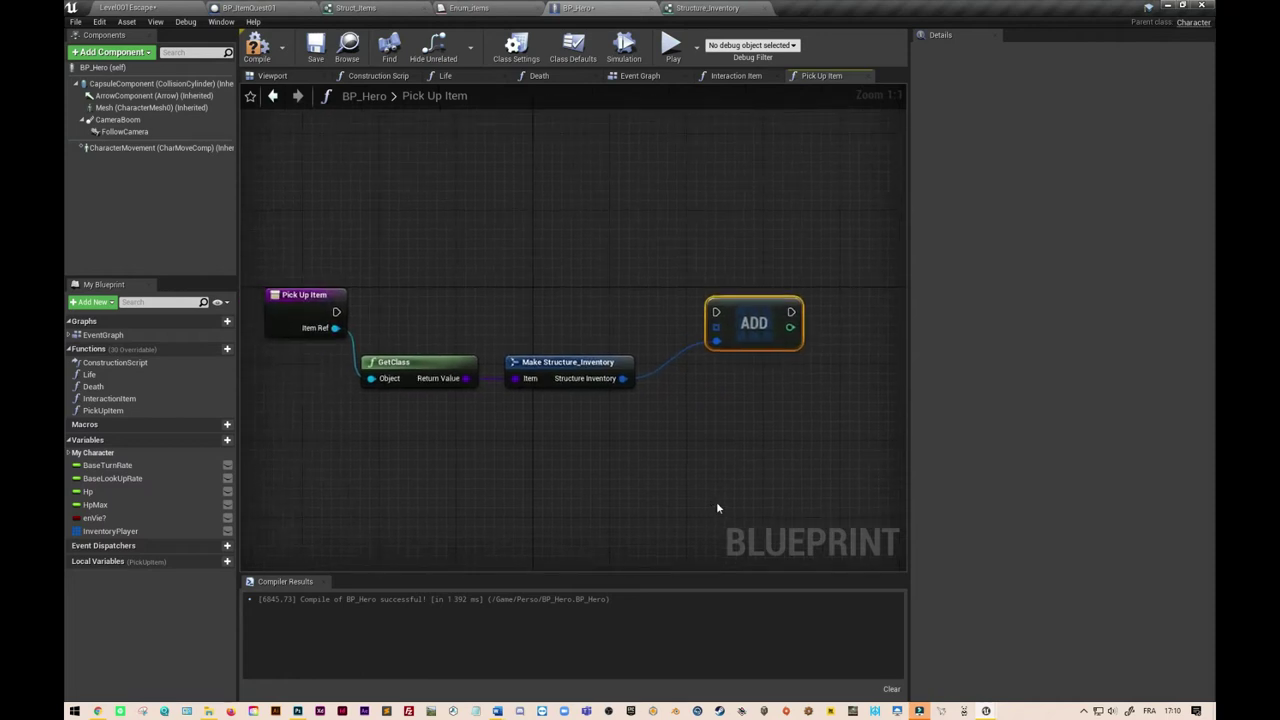
drag(110, 531, 714, 325)
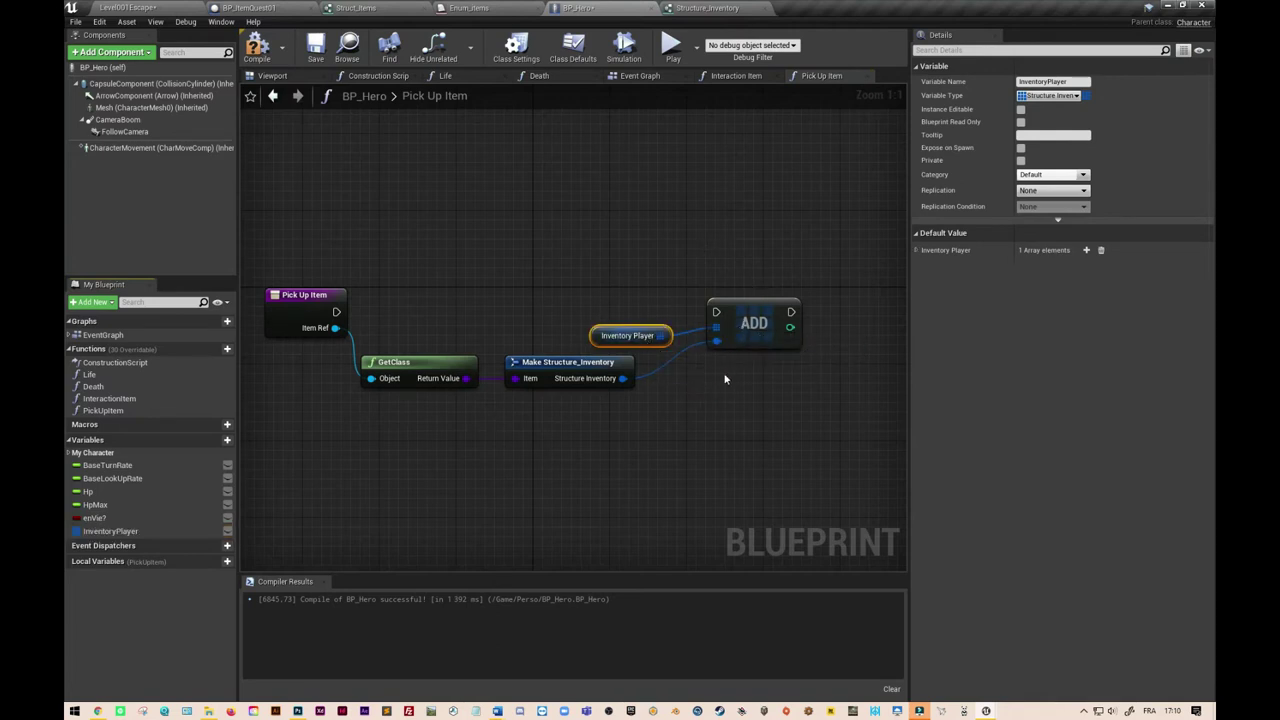
drag(336, 312, 716, 312)
mouse_move(745, 421)
right_down()
mouse_move(663, 443)
mouse_move(538, 410)
right_up()
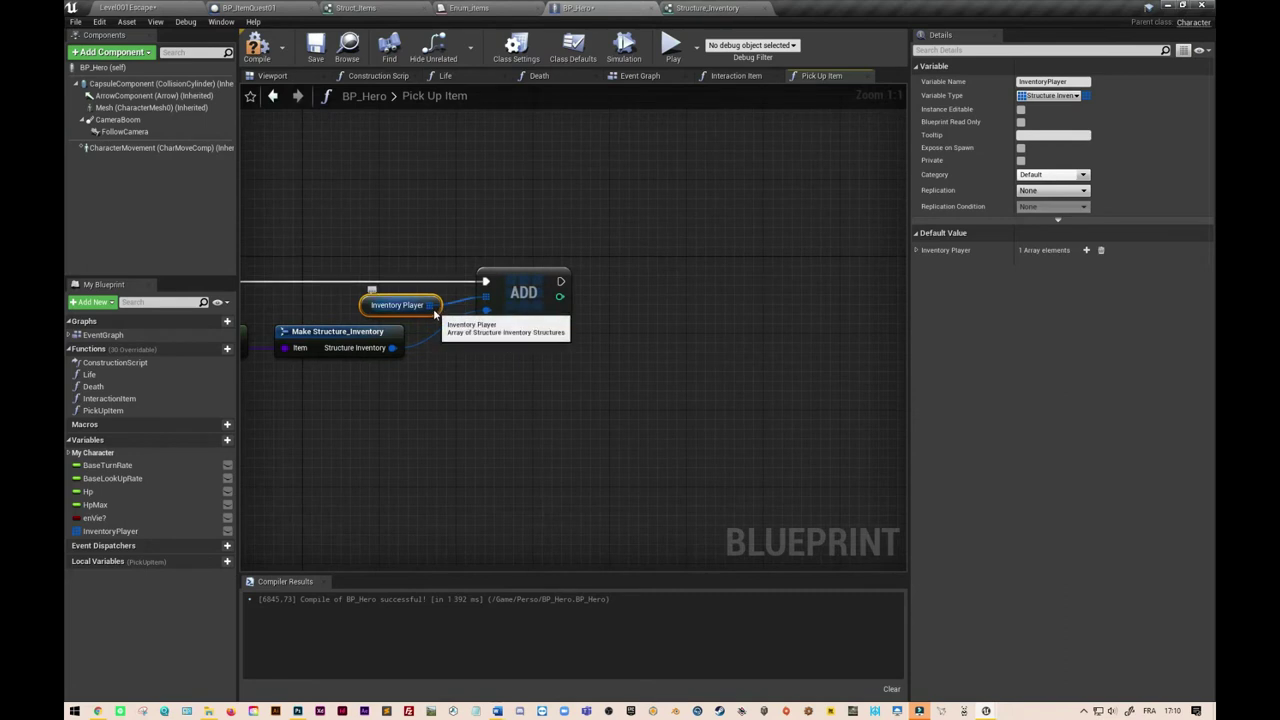
right_drag(612, 424, 558, 412)
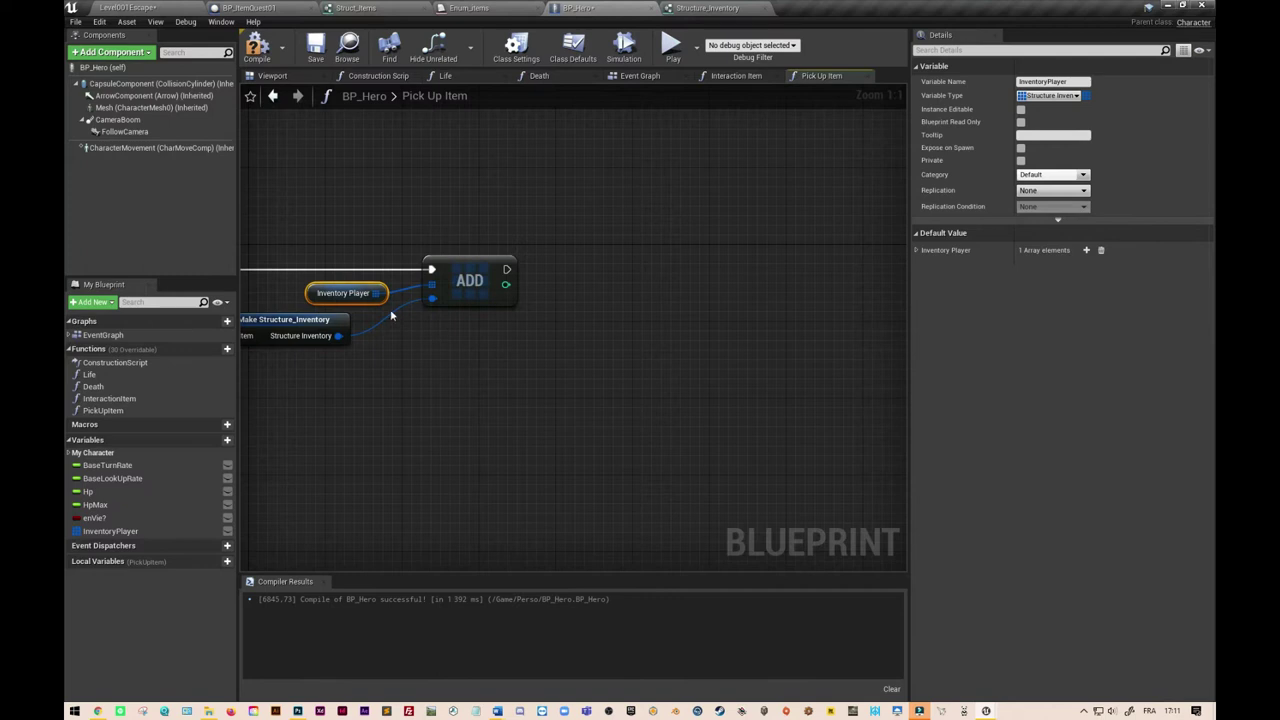
- Drag from Inventory Player and start searching for a Length node
drag(376, 293, 476, 358)
text(lengh)
key(BackSpace)
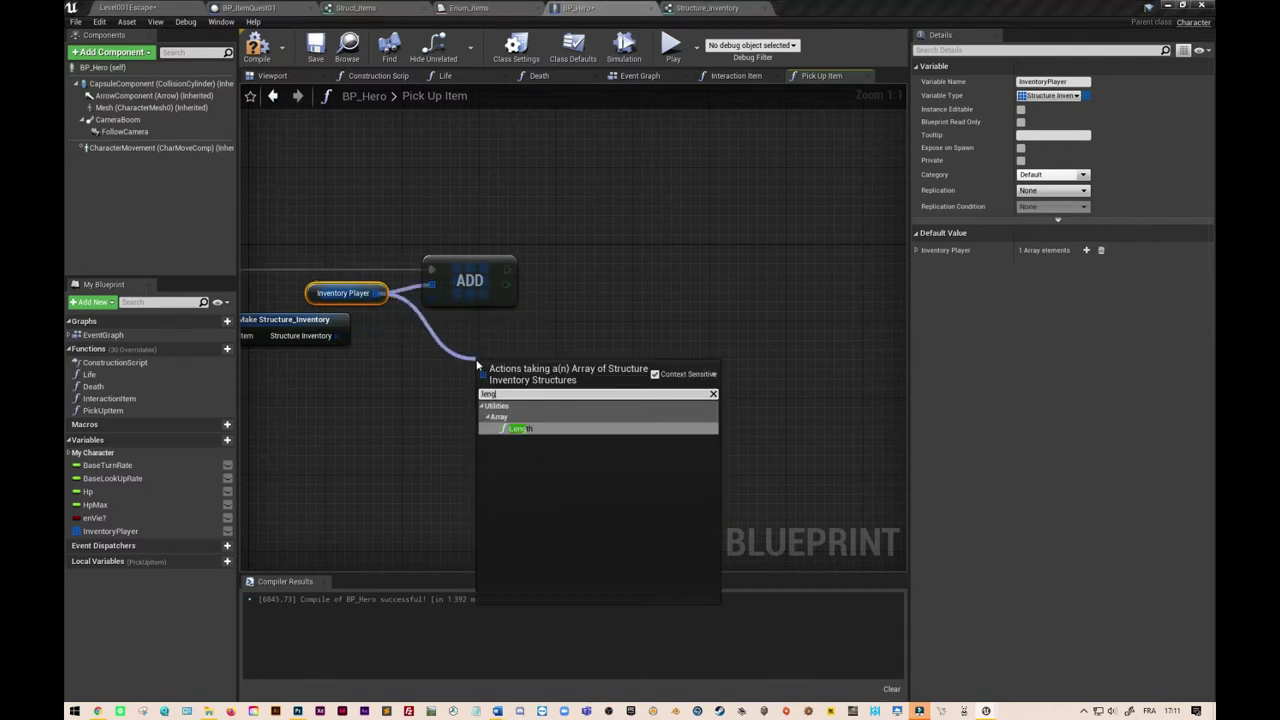
- Add a Print String after ADD that prints Inventory Player's Length, then save BP_Hero
click(518, 430)
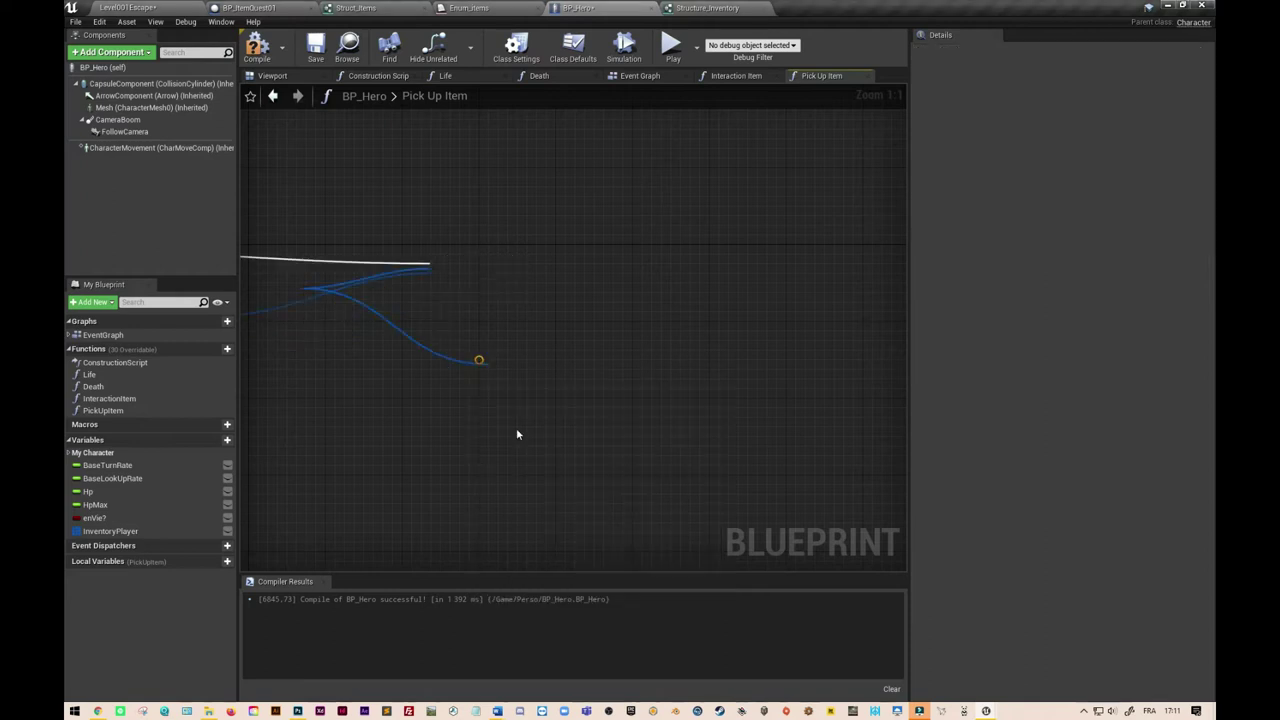
drag(572, 376, 507, 349)
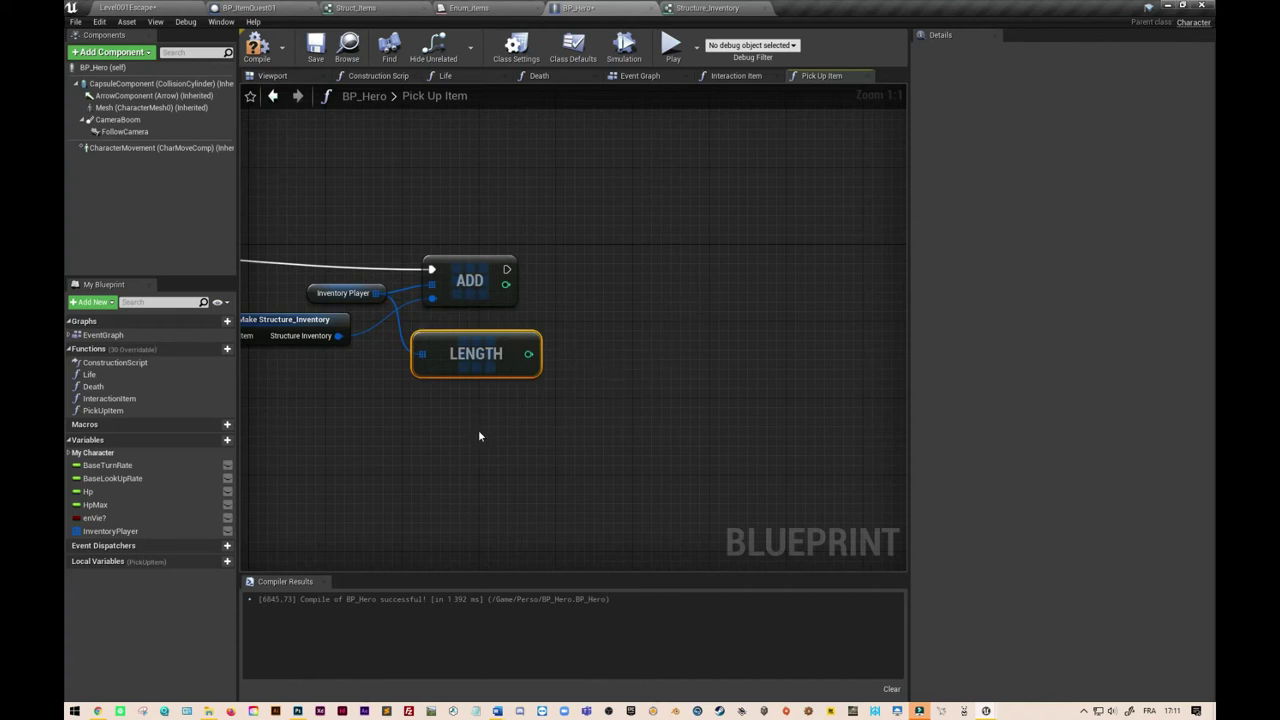
right_click(721, 264)
text(print)
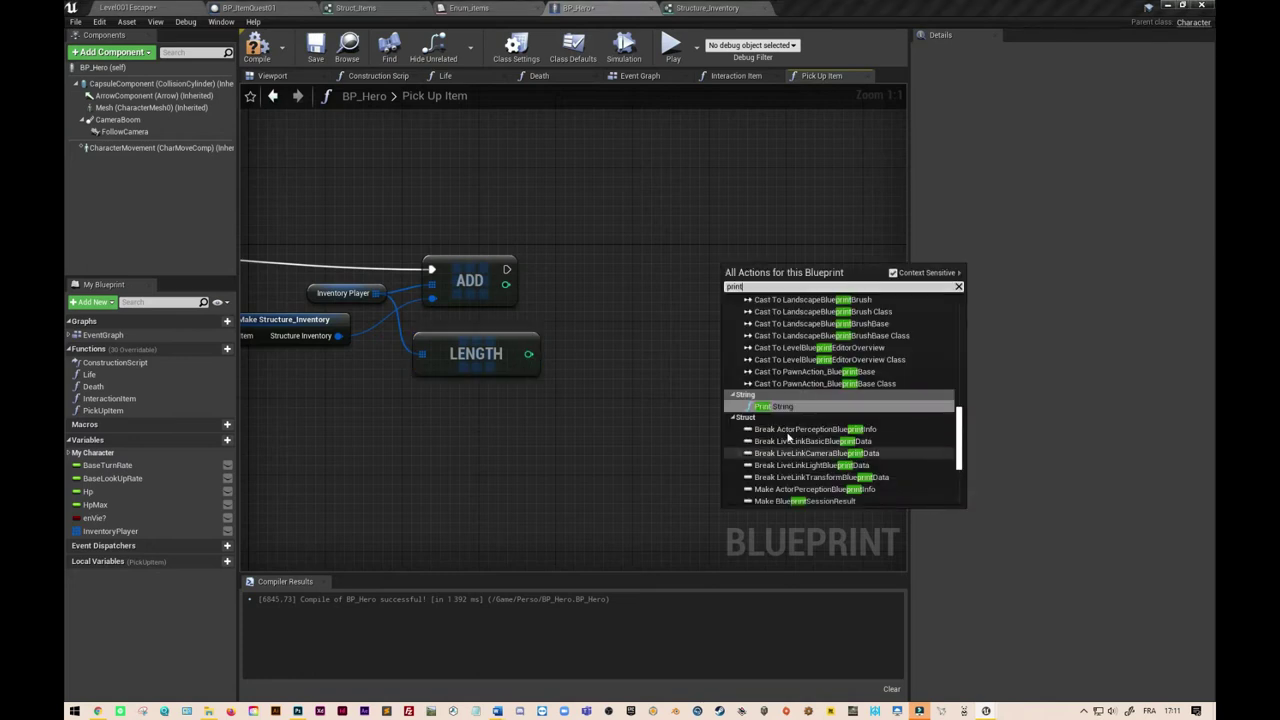
click(781, 406)
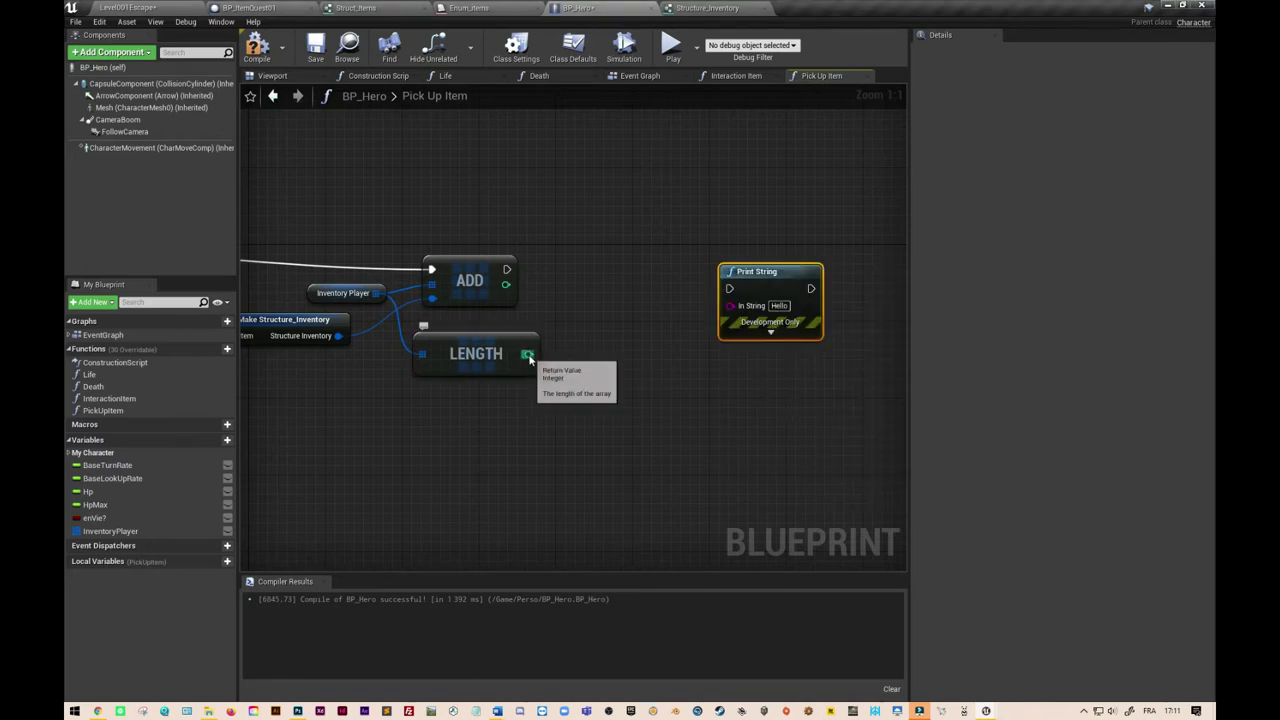
drag(529, 356, 731, 305)
mouse_move(507, 270)
mouse_down()
mouse_move(729, 289)
mouse_move(704, 259)
mouse_up()
mouse_move(391, 566)
right_down()
mouse_move(502, 525)
mouse_move(505, 562)
right_up()
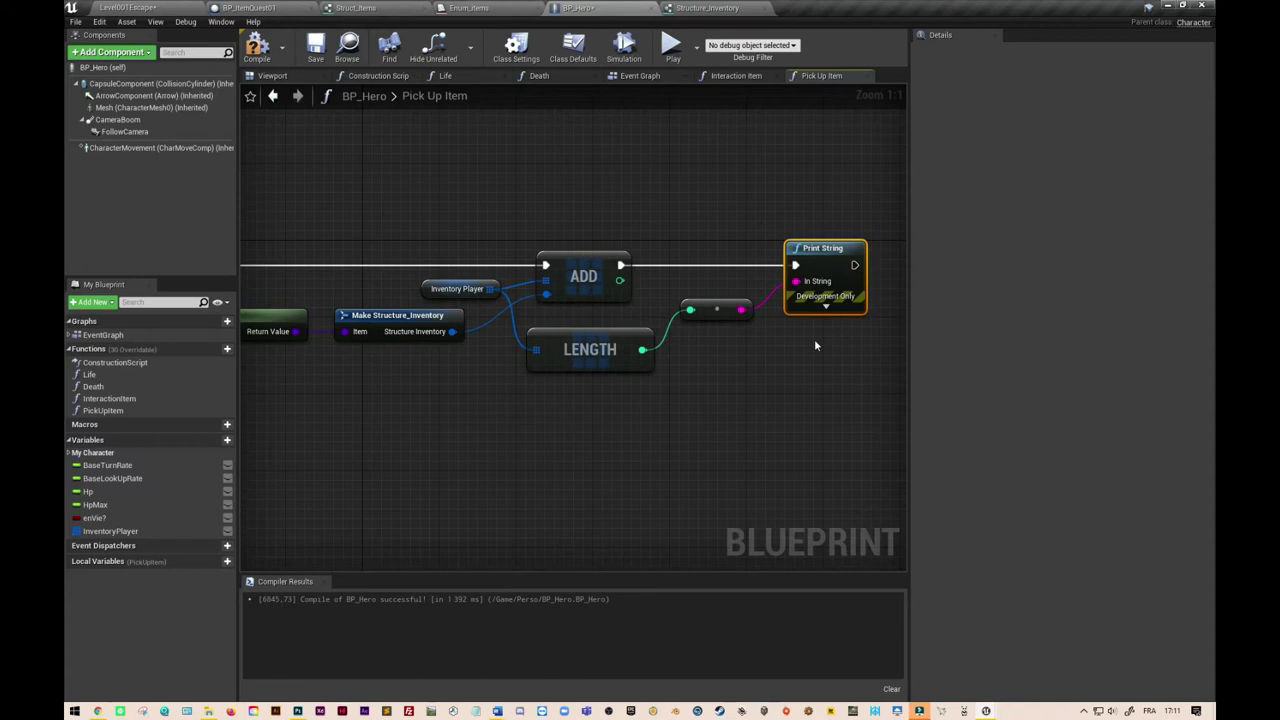
click(315, 52)
- Play Level001Escape and run the hero into the potions' trace debug spheres, then stop
click(180, 8)
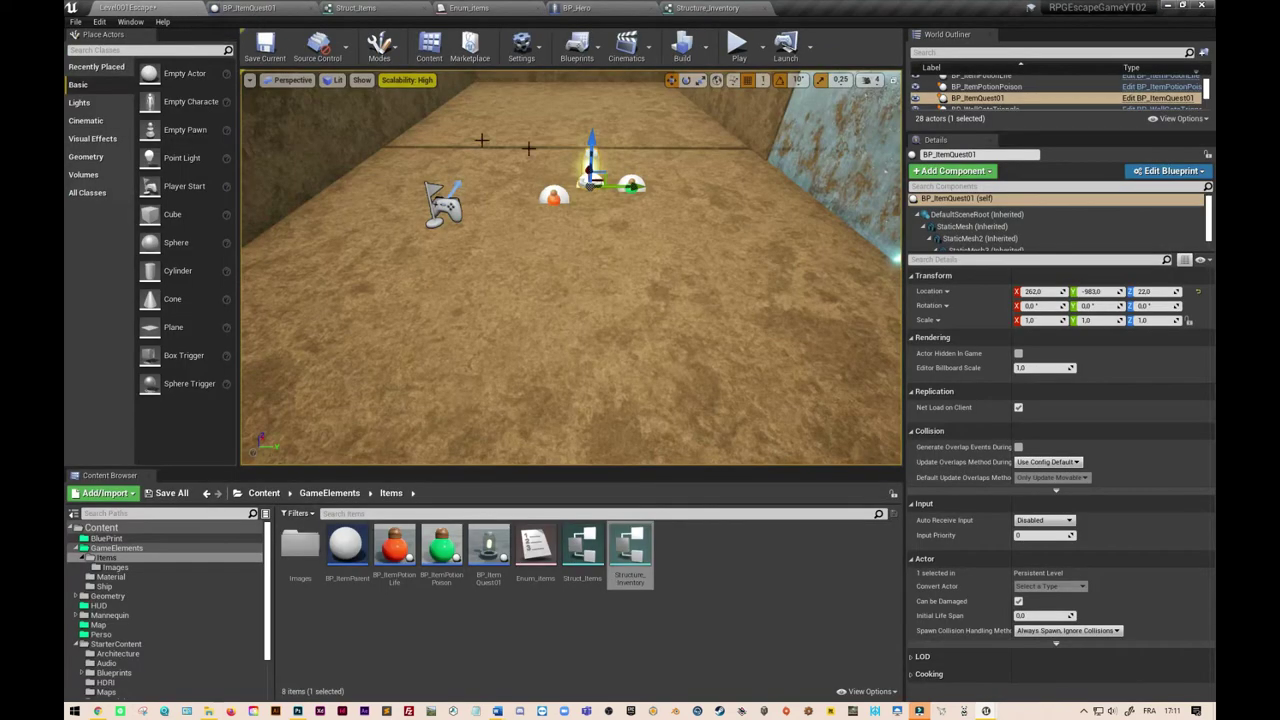
click(742, 57)
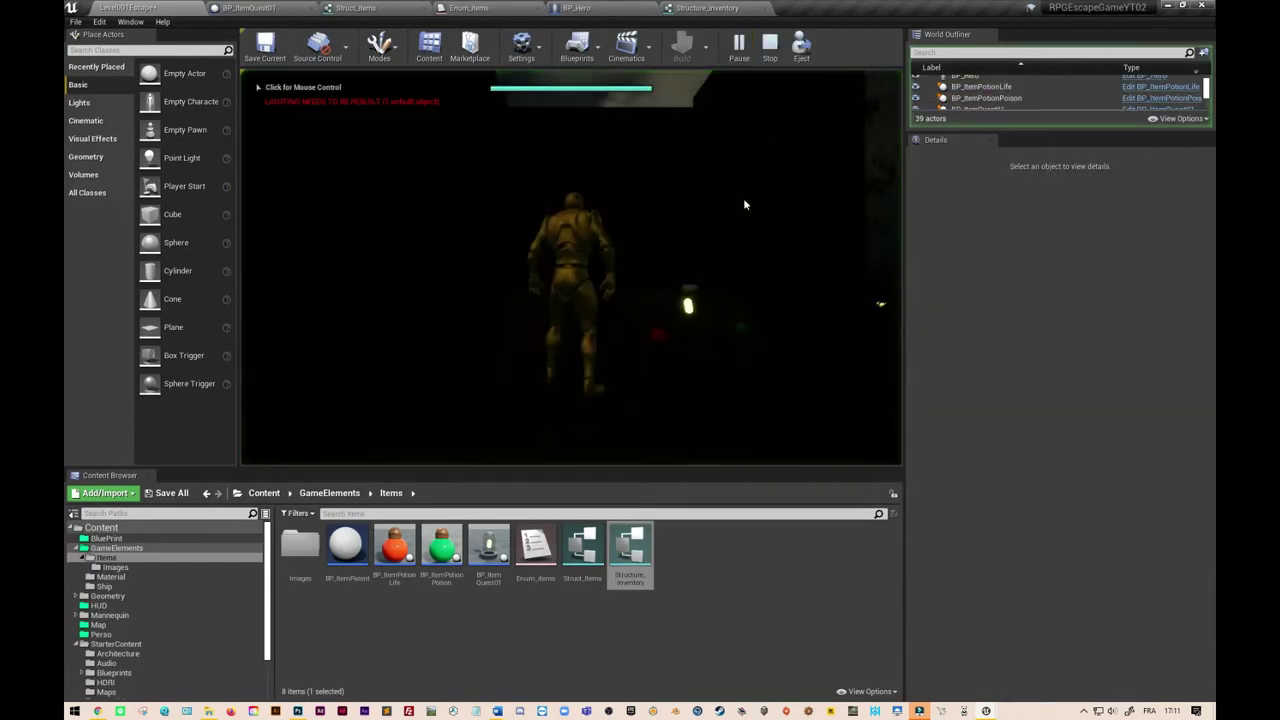
key(w)
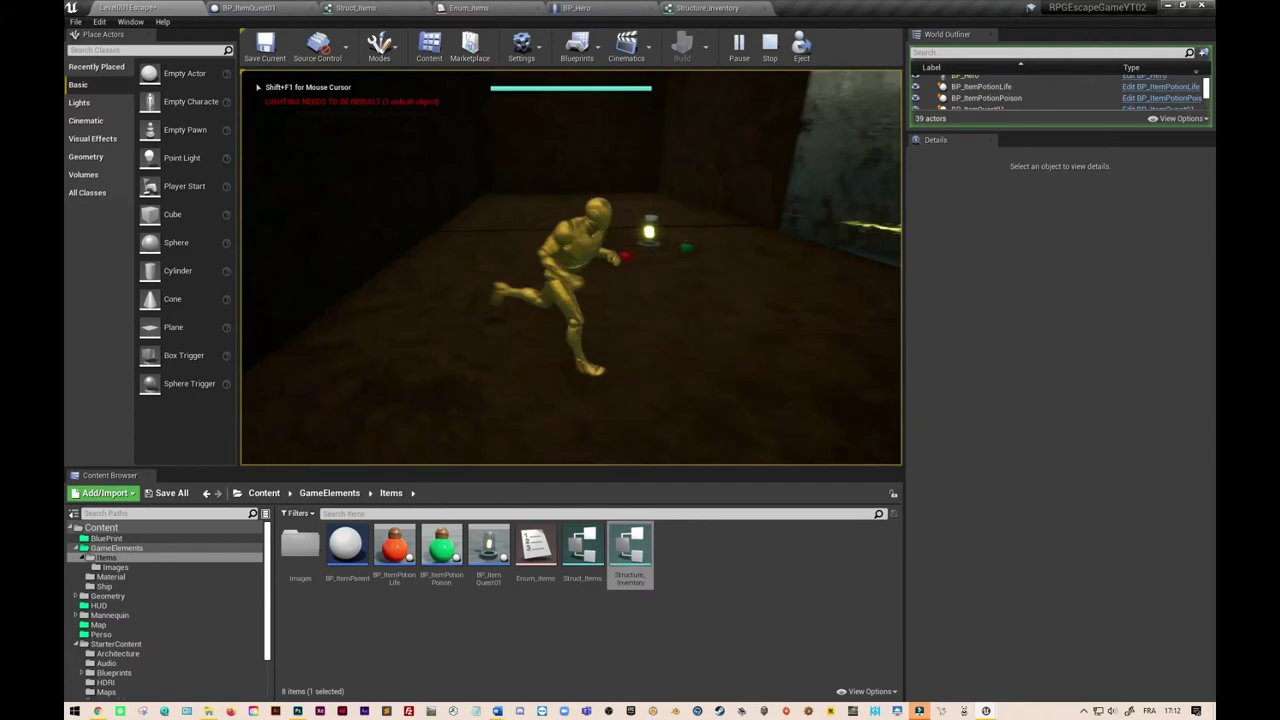
key(e)
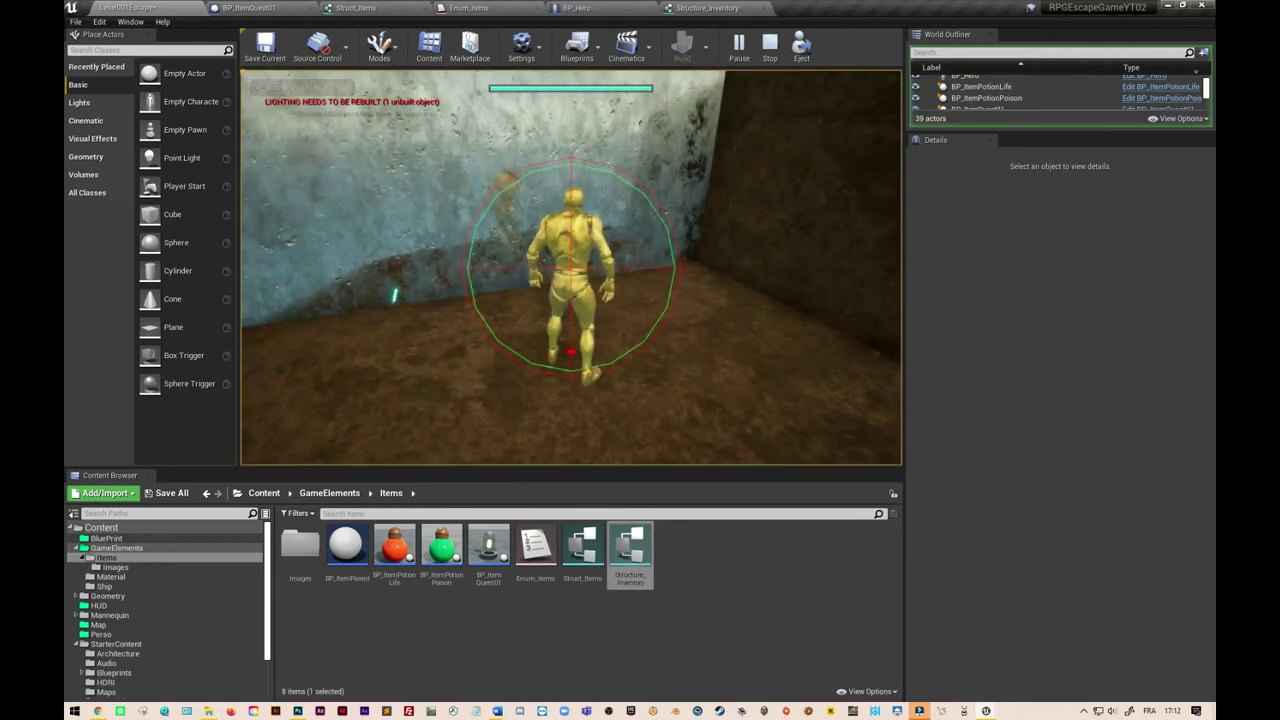
key(w)
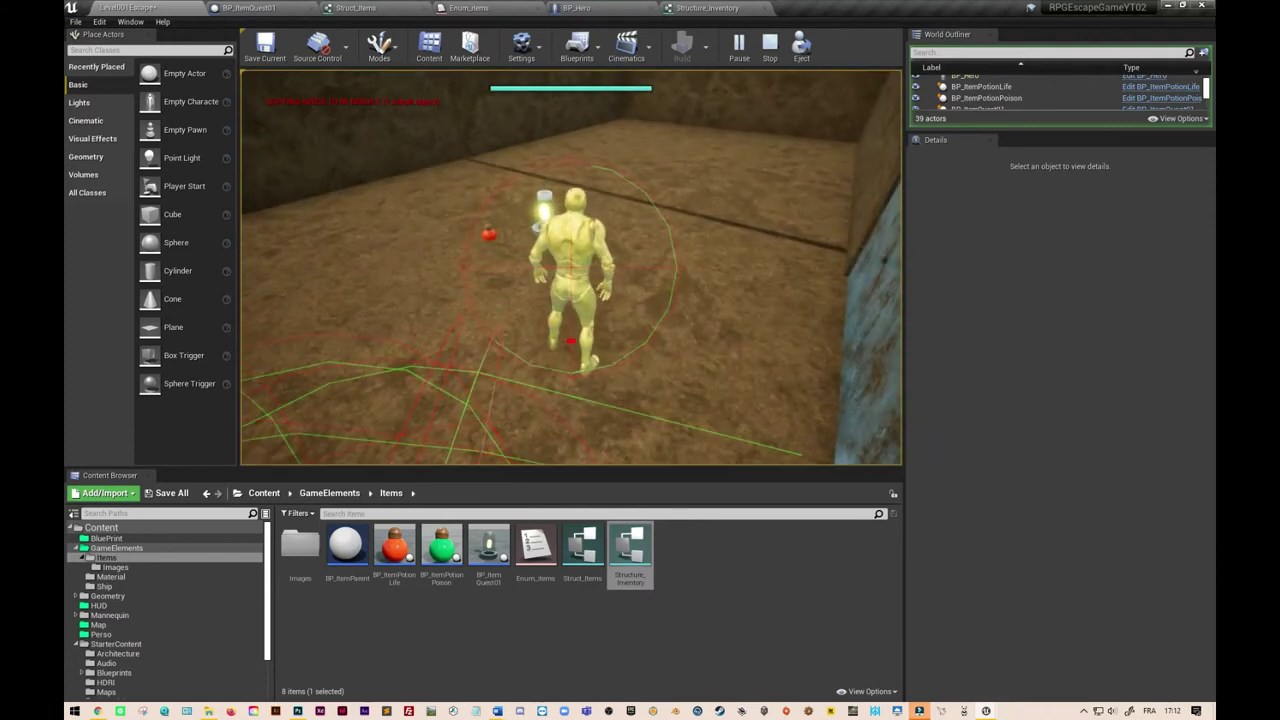
key(w)
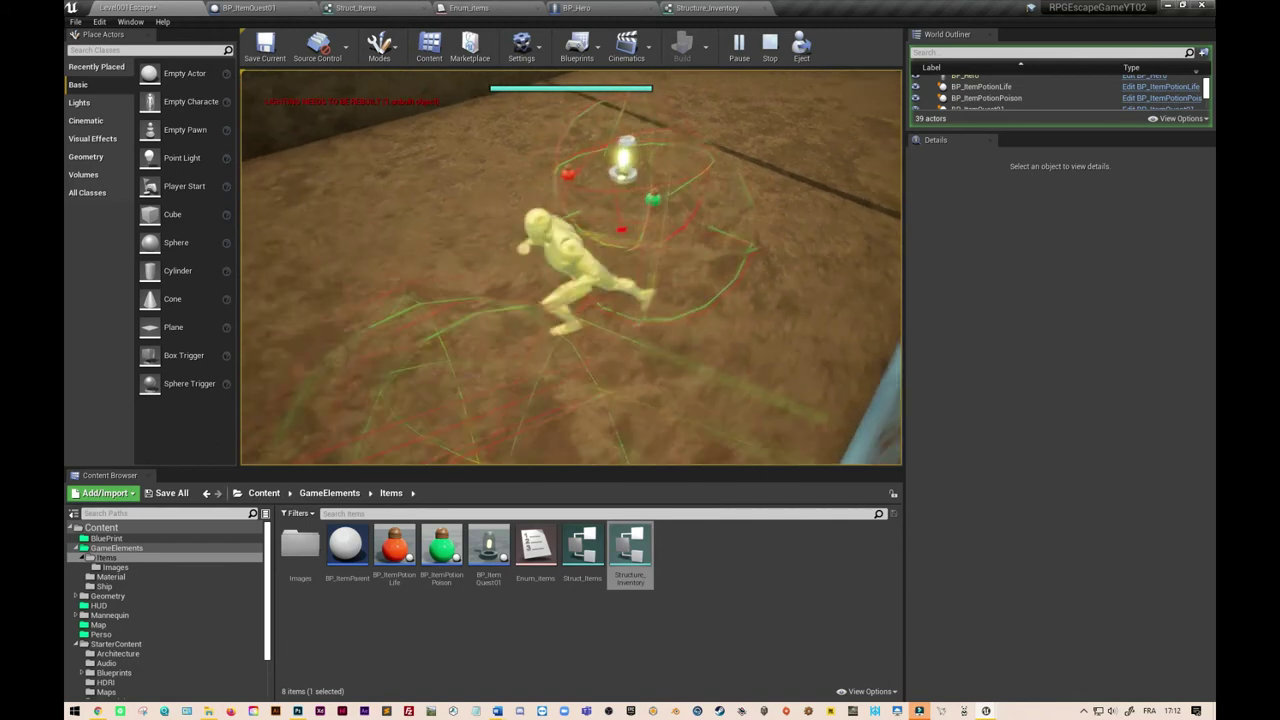
key(w)
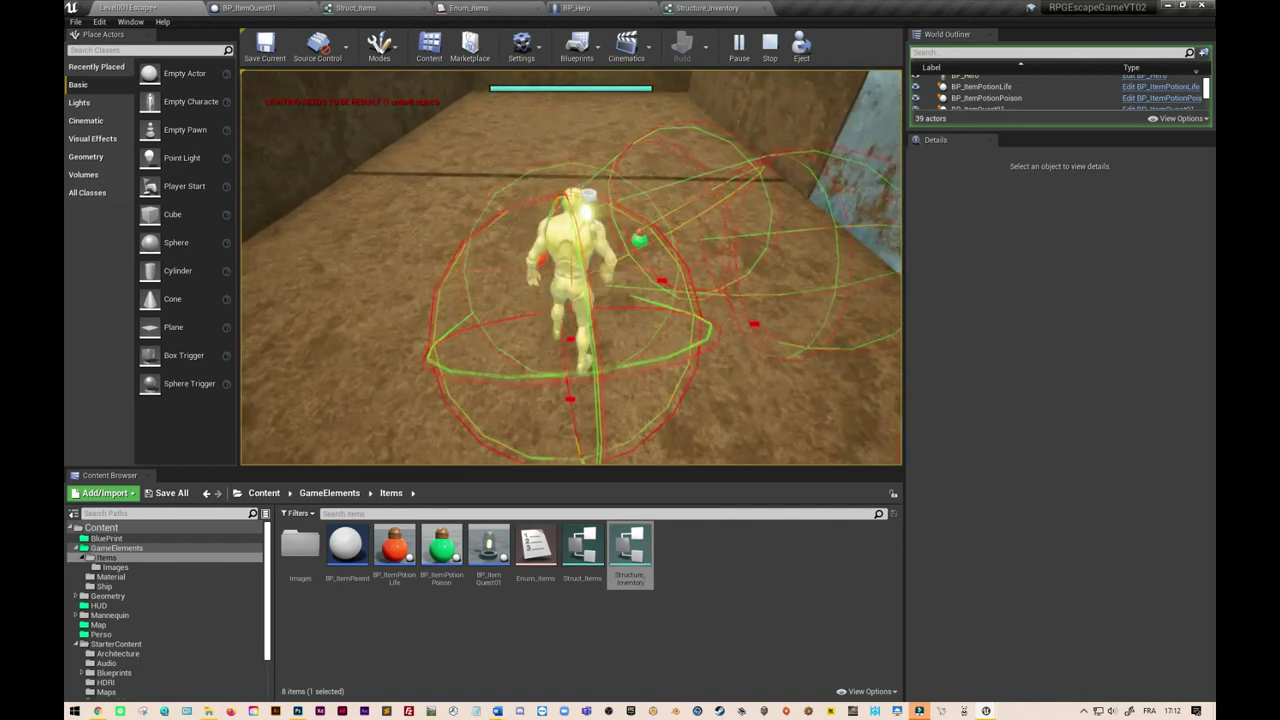
key(w)
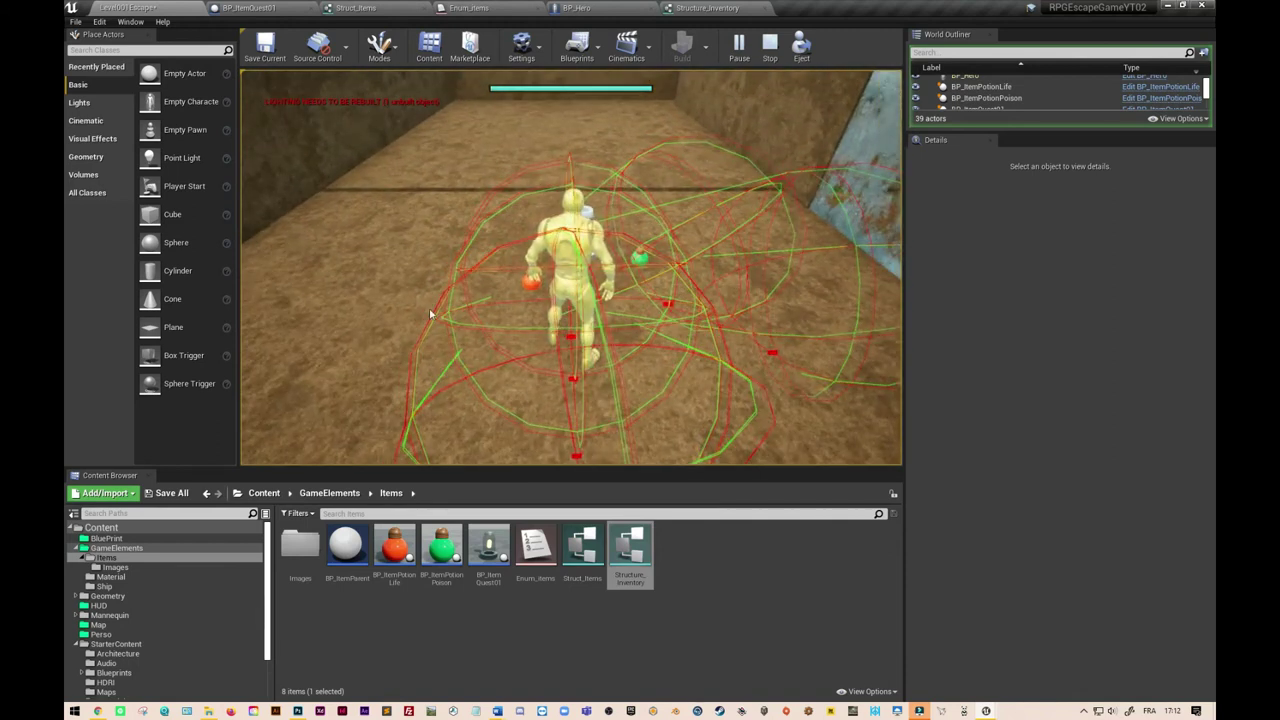
key(Escape)
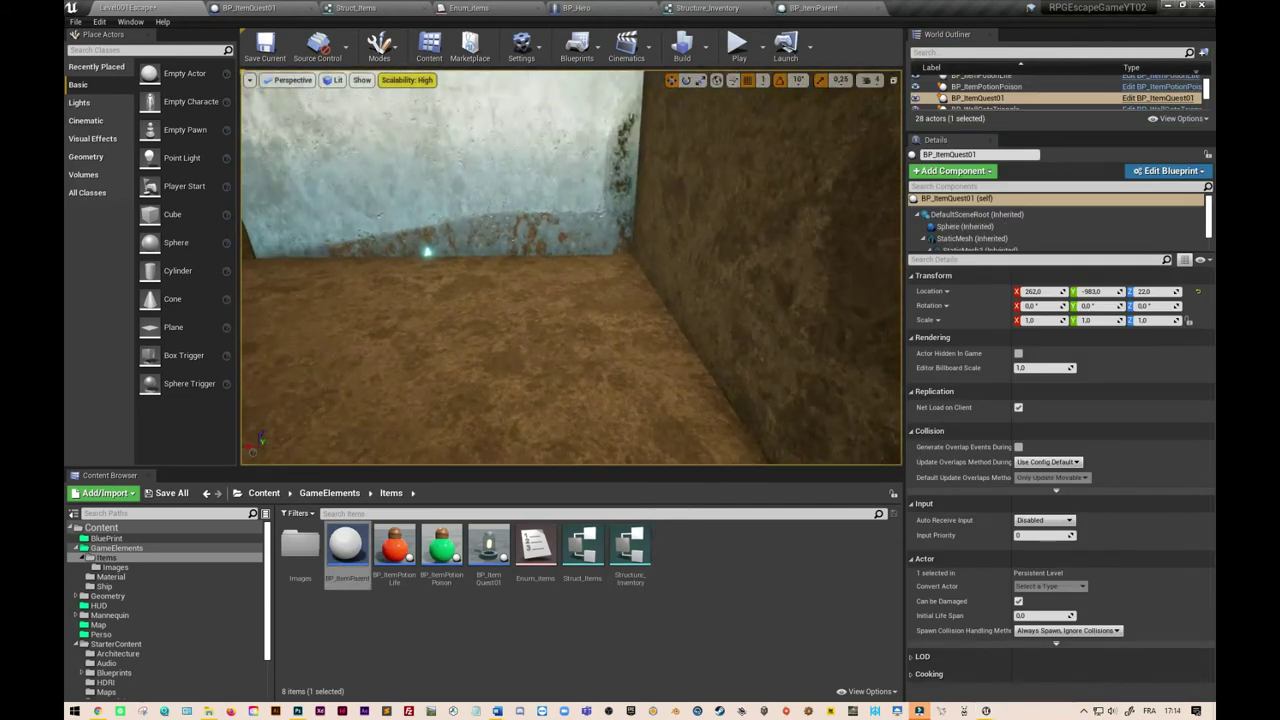
right_drag(391, 223, 391, 223)
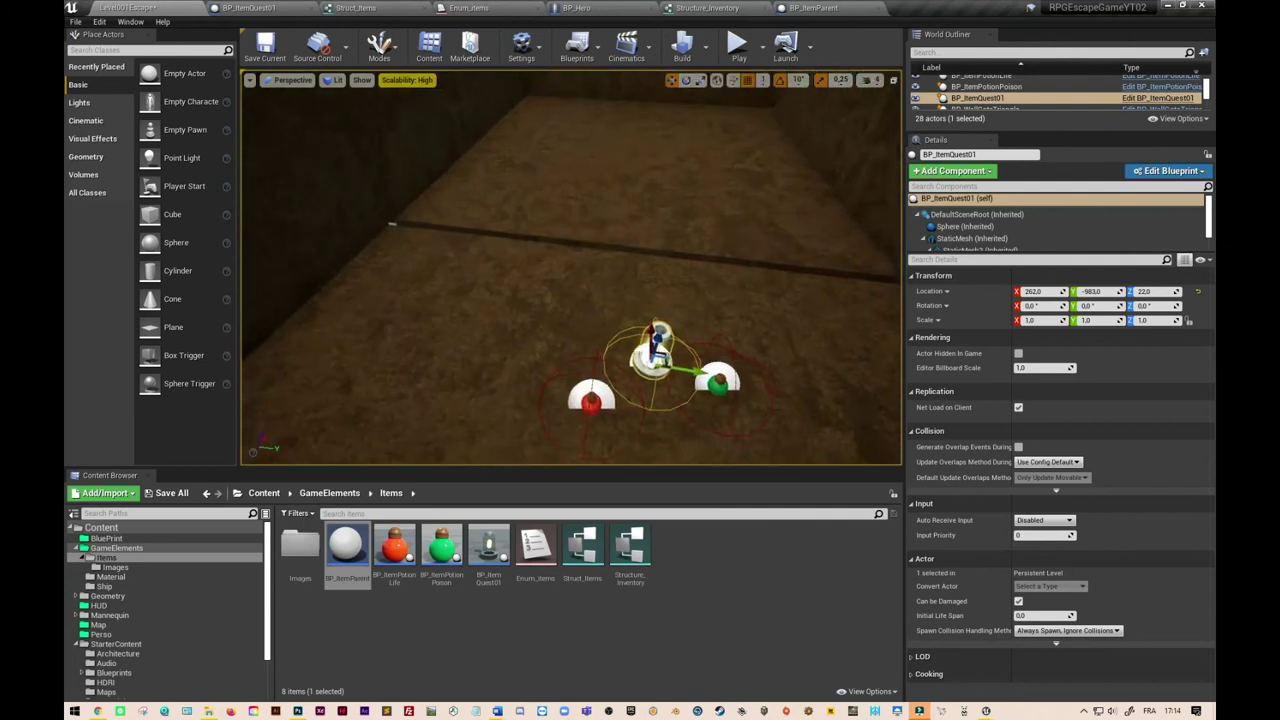
right_drag(509, 272, 509, 272)
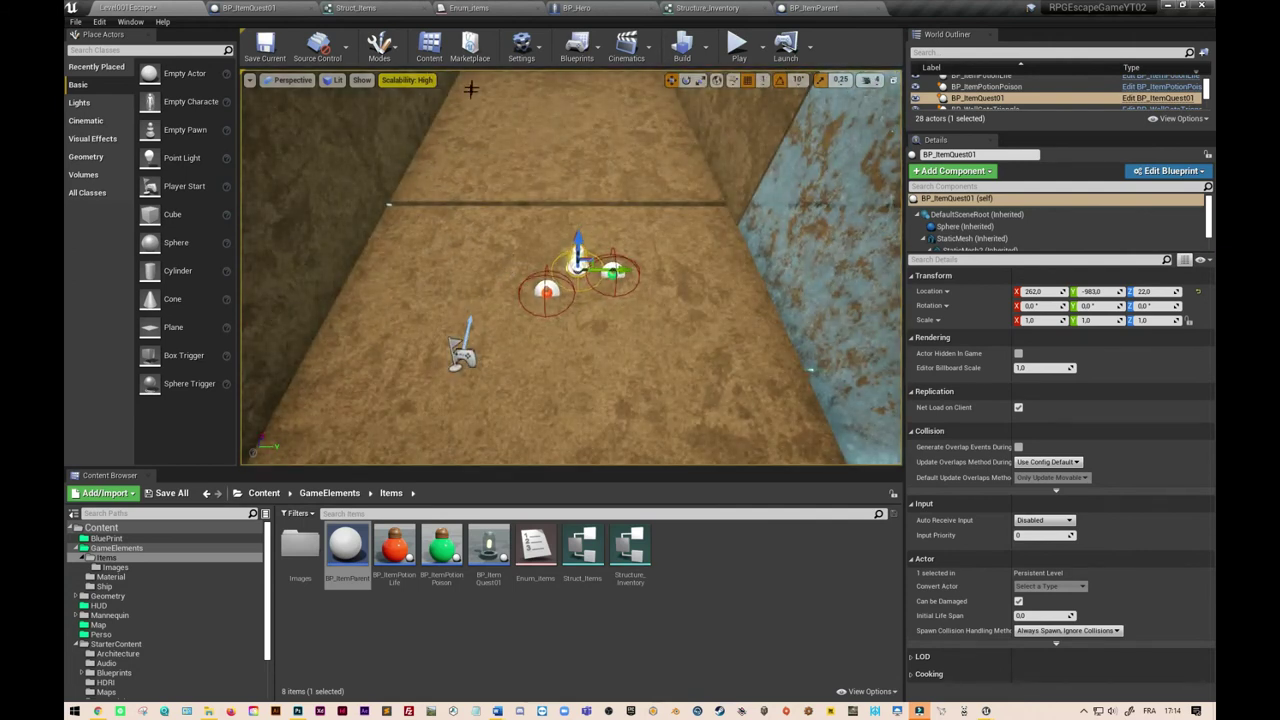
click(827, 12)
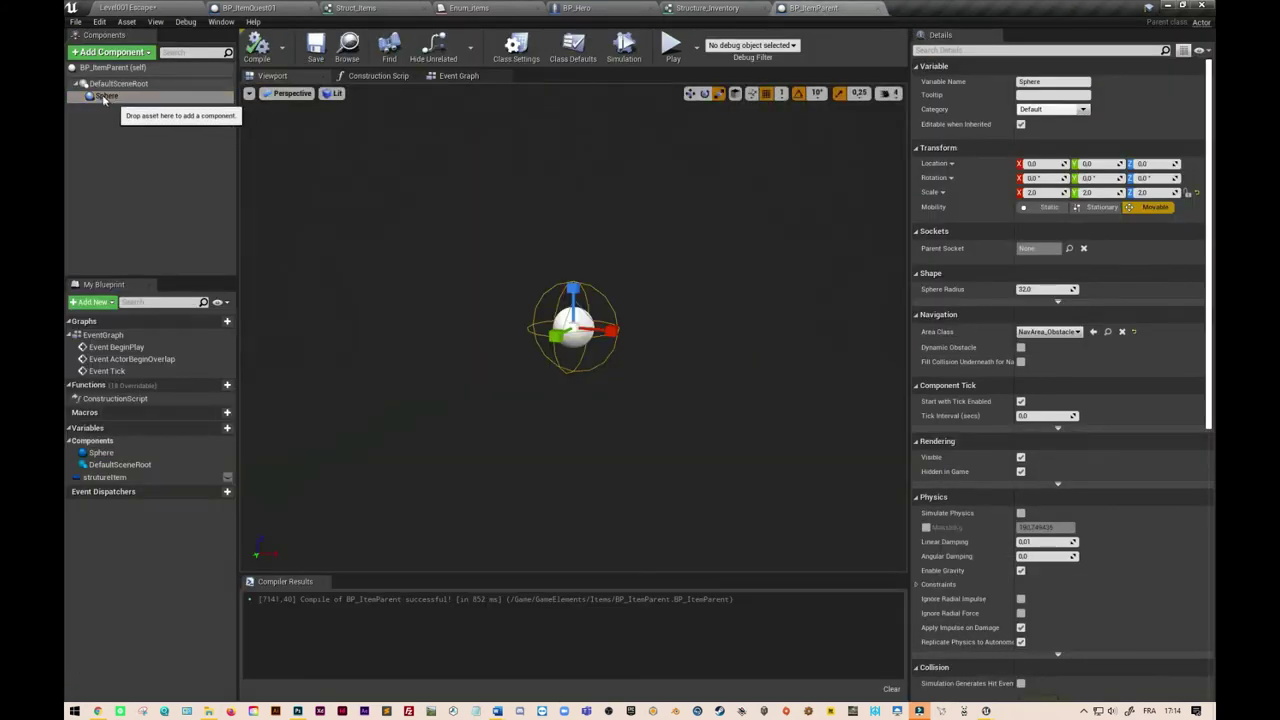
click(143, 52)
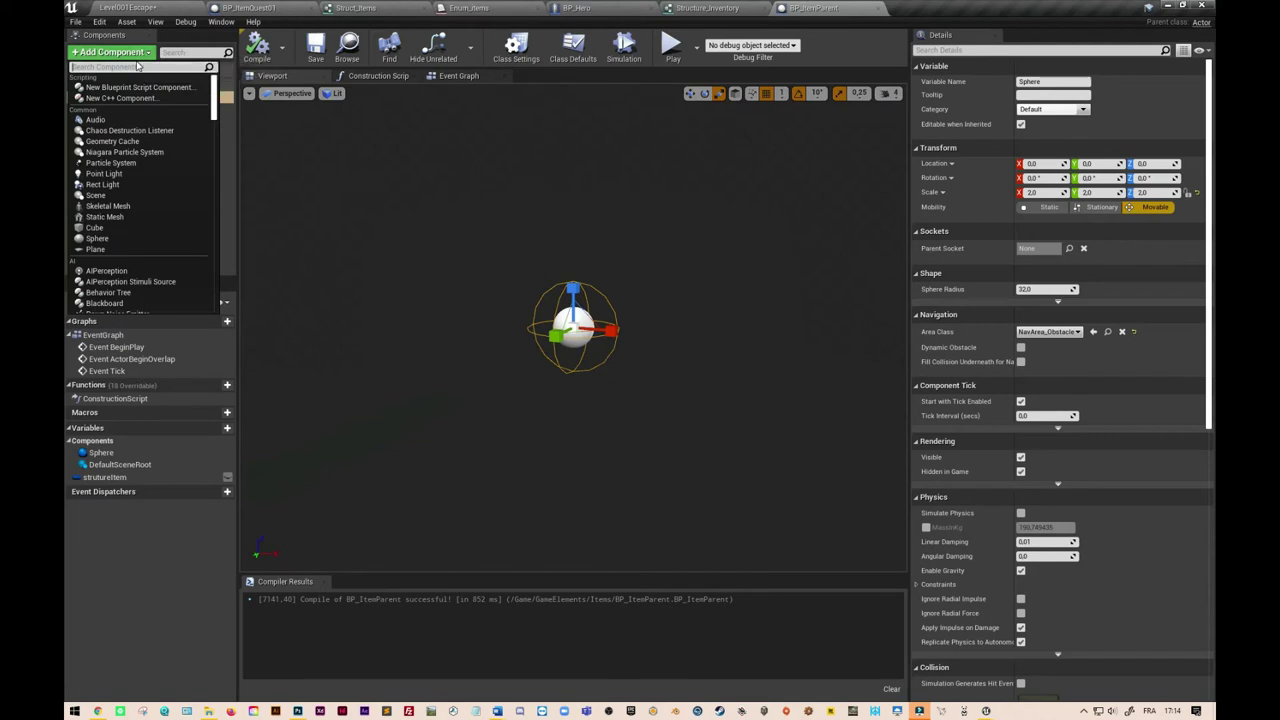
text(spher)
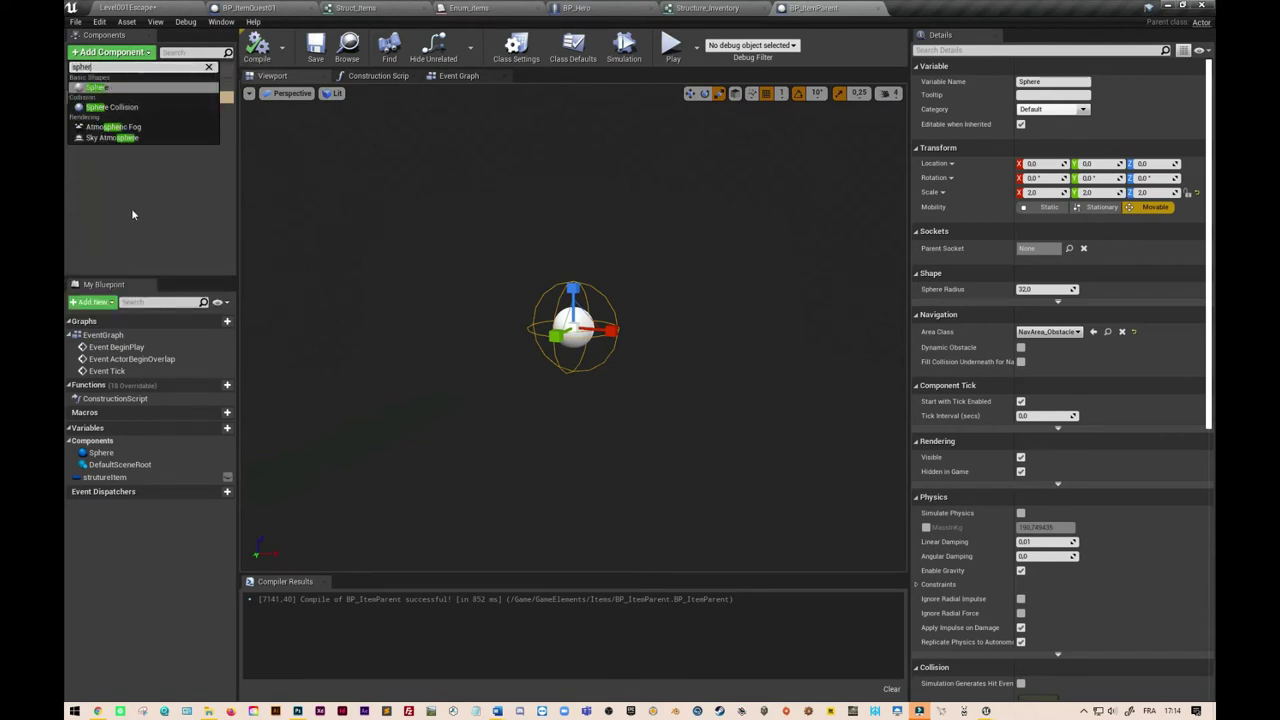
click(132, 214)
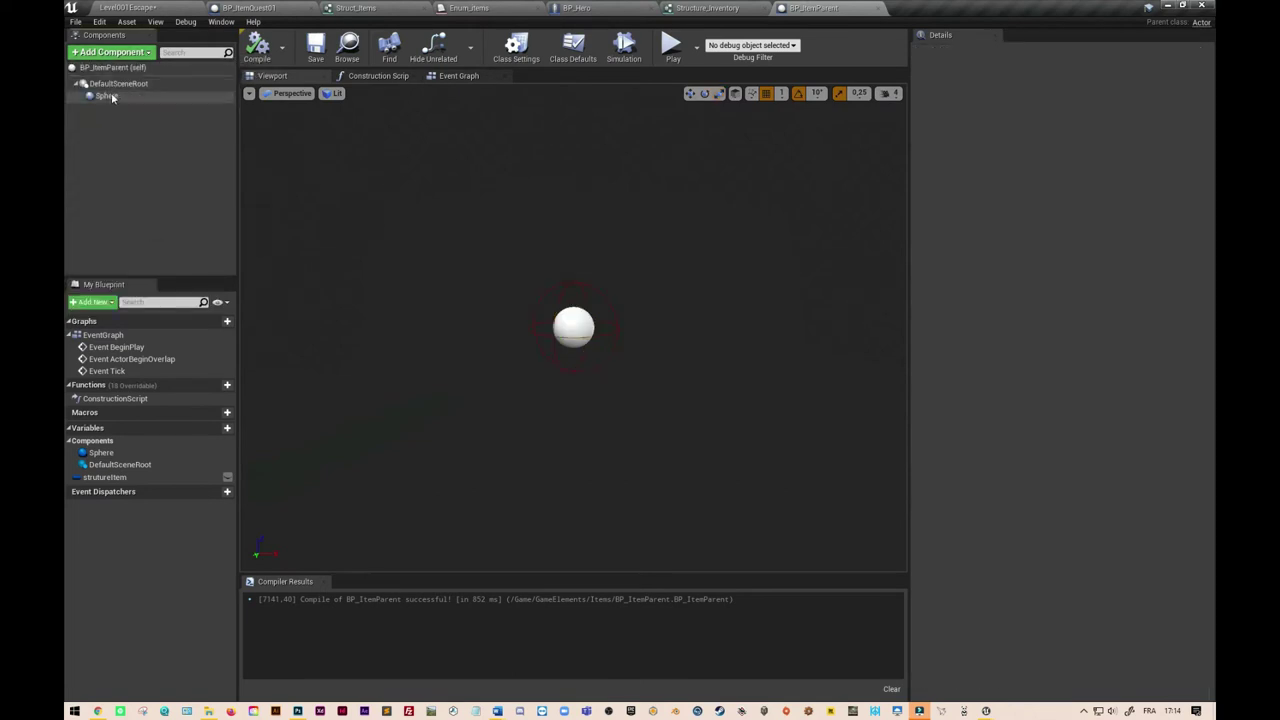
click(107, 96)
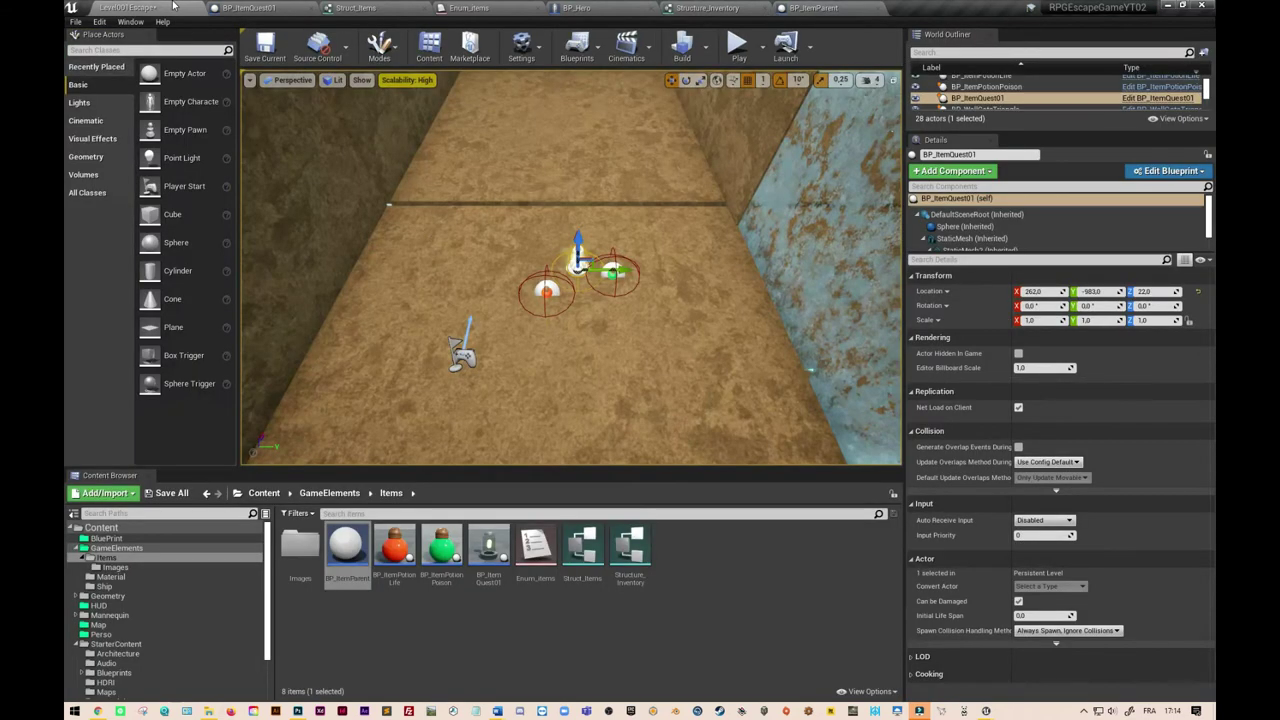
click(128, 7)
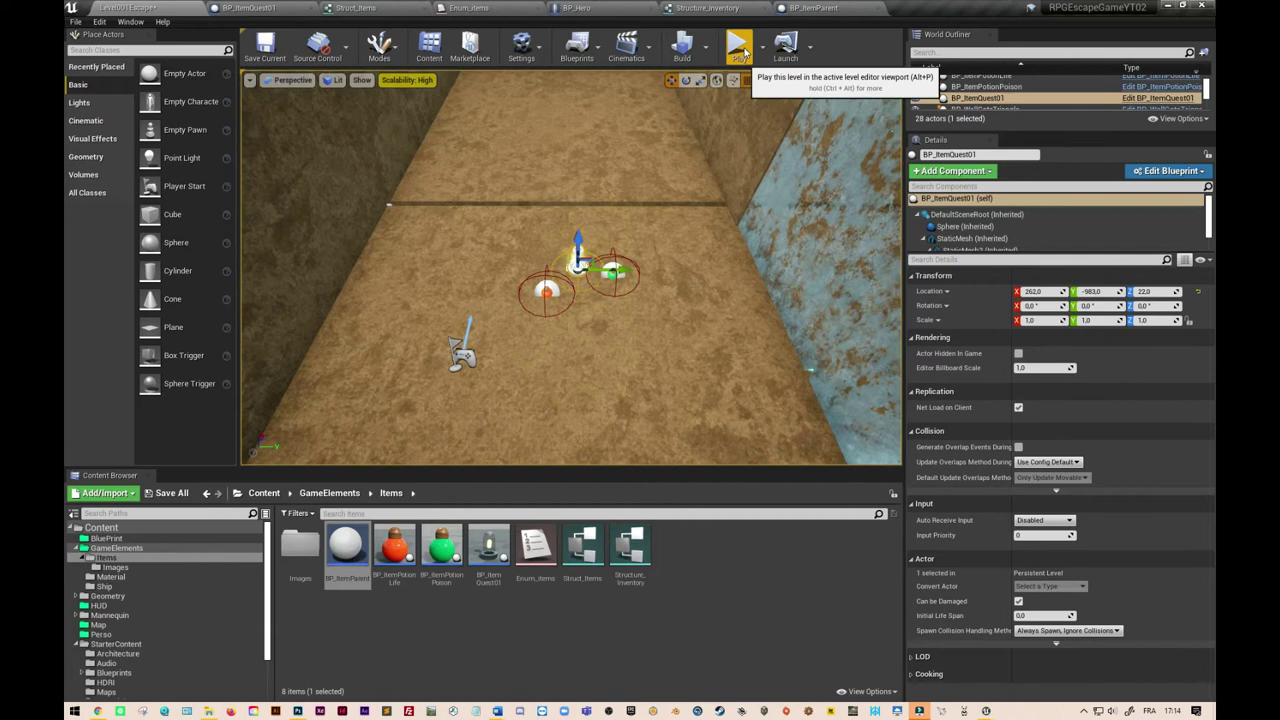
click(740, 50)
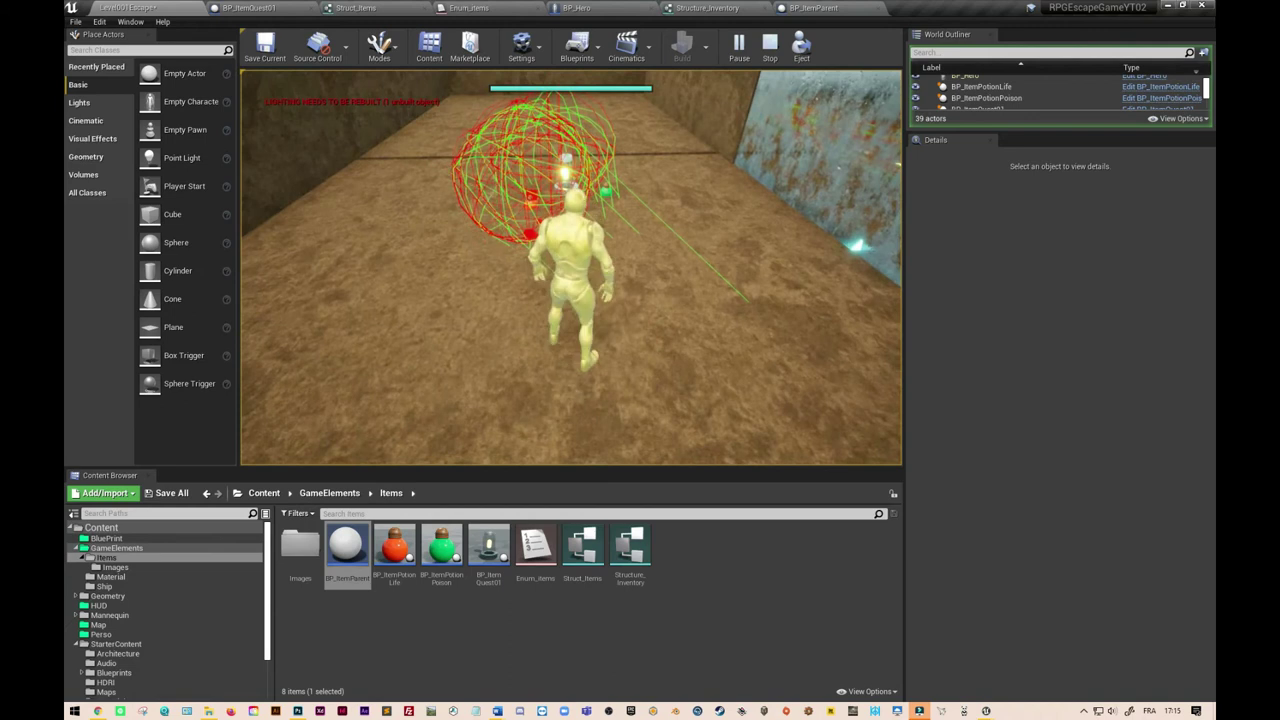
key(Escape)
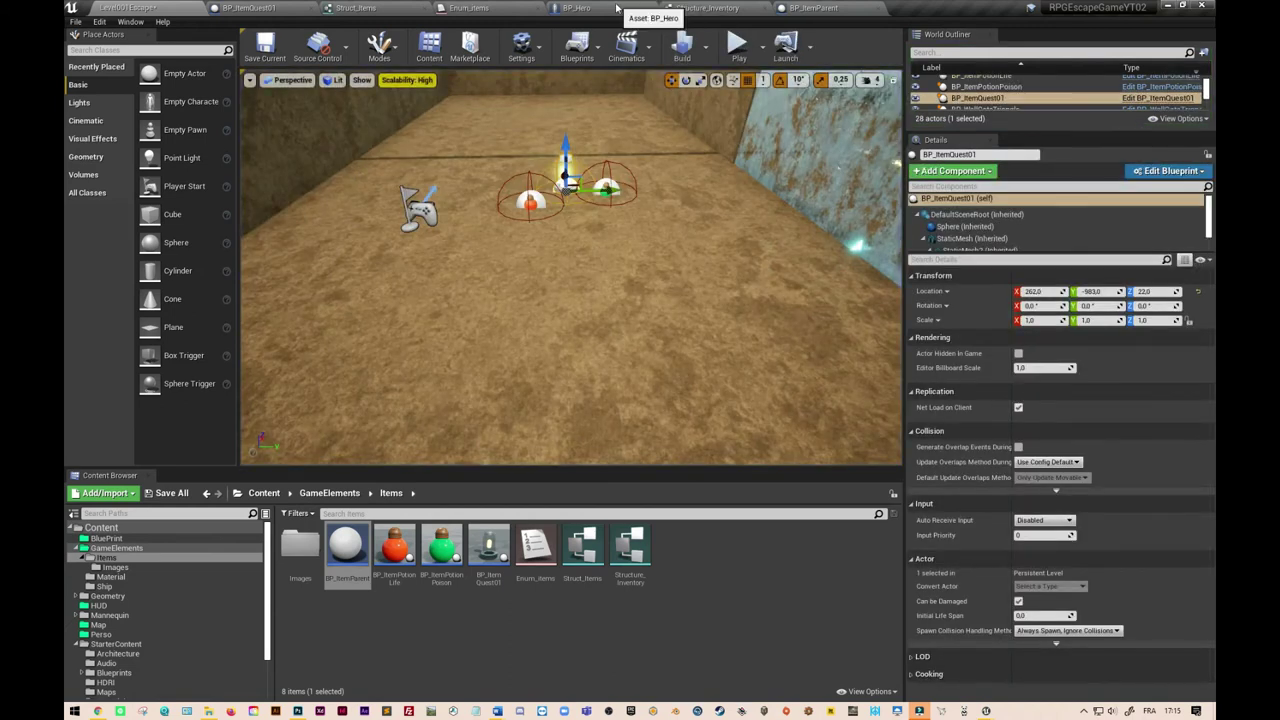
- In BP_Hero's Interaction Item graph, inspect the Follow Camera and trace start/end nodes, then view the hero
click(617, 10)
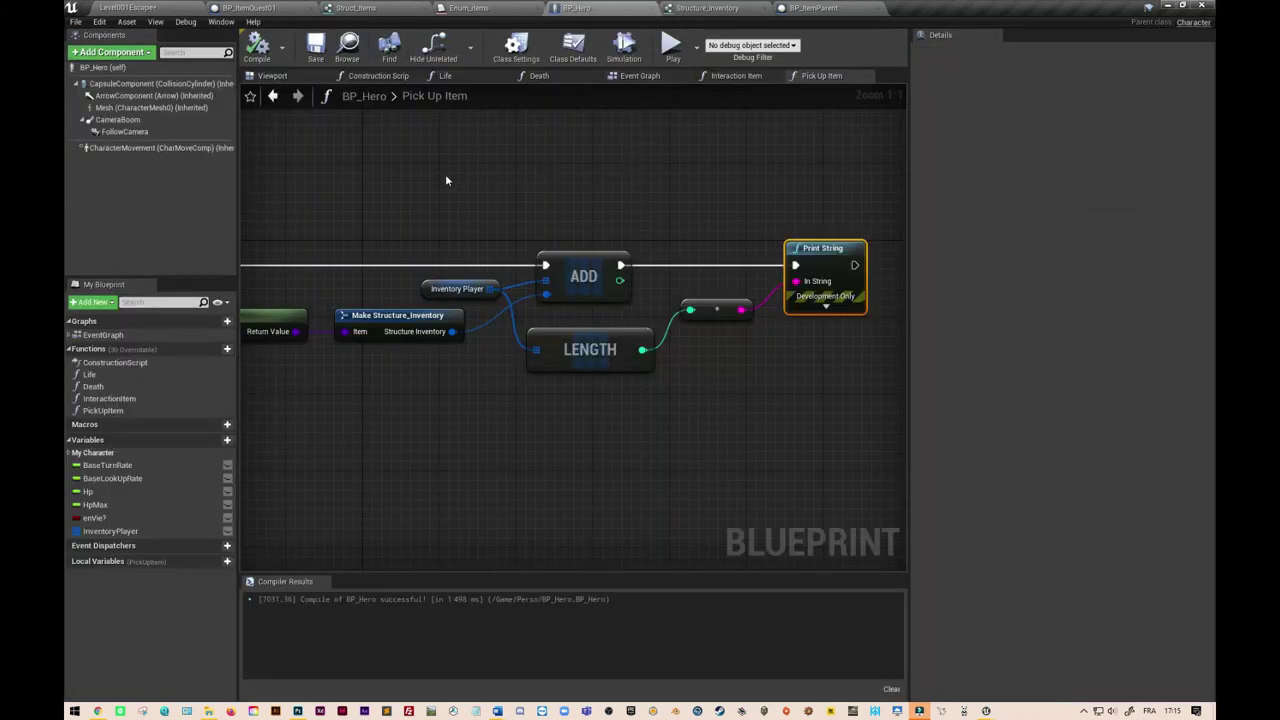
click(760, 75)
right_drag(440, 320, 751, 314)
right_drag(266, 527, 845, 456)
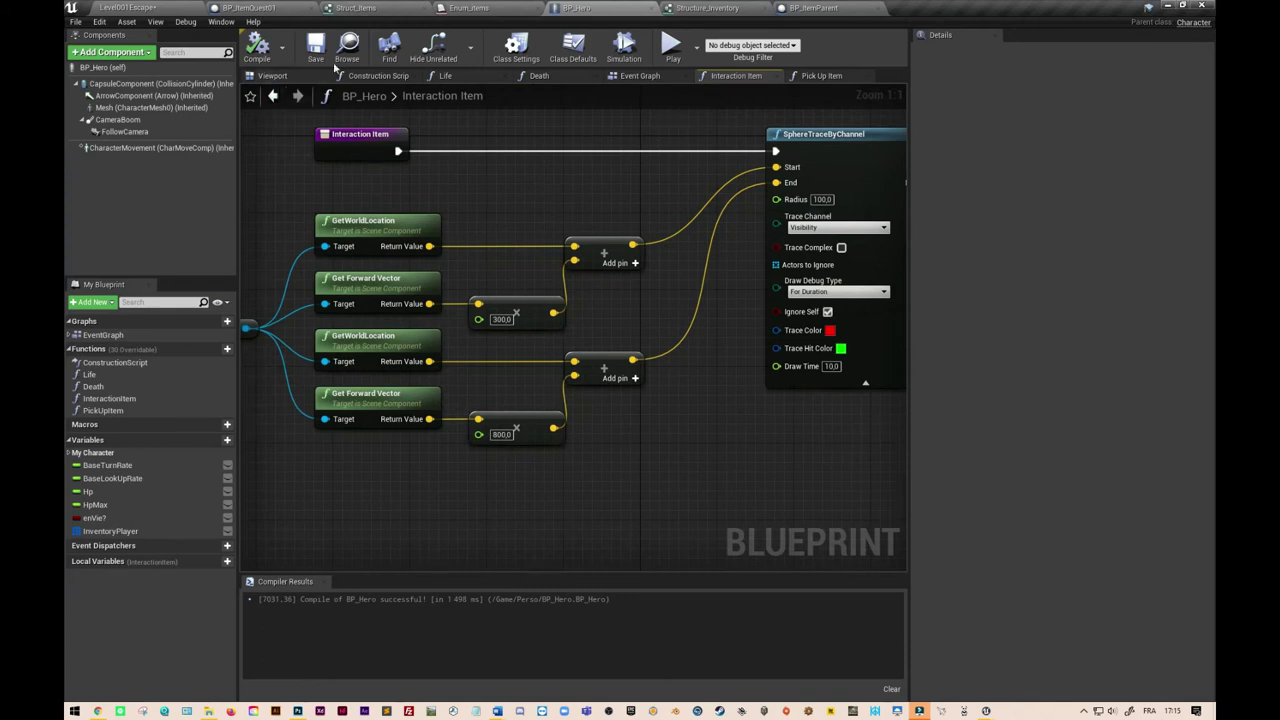
right_drag(287, 190, 576, 173)
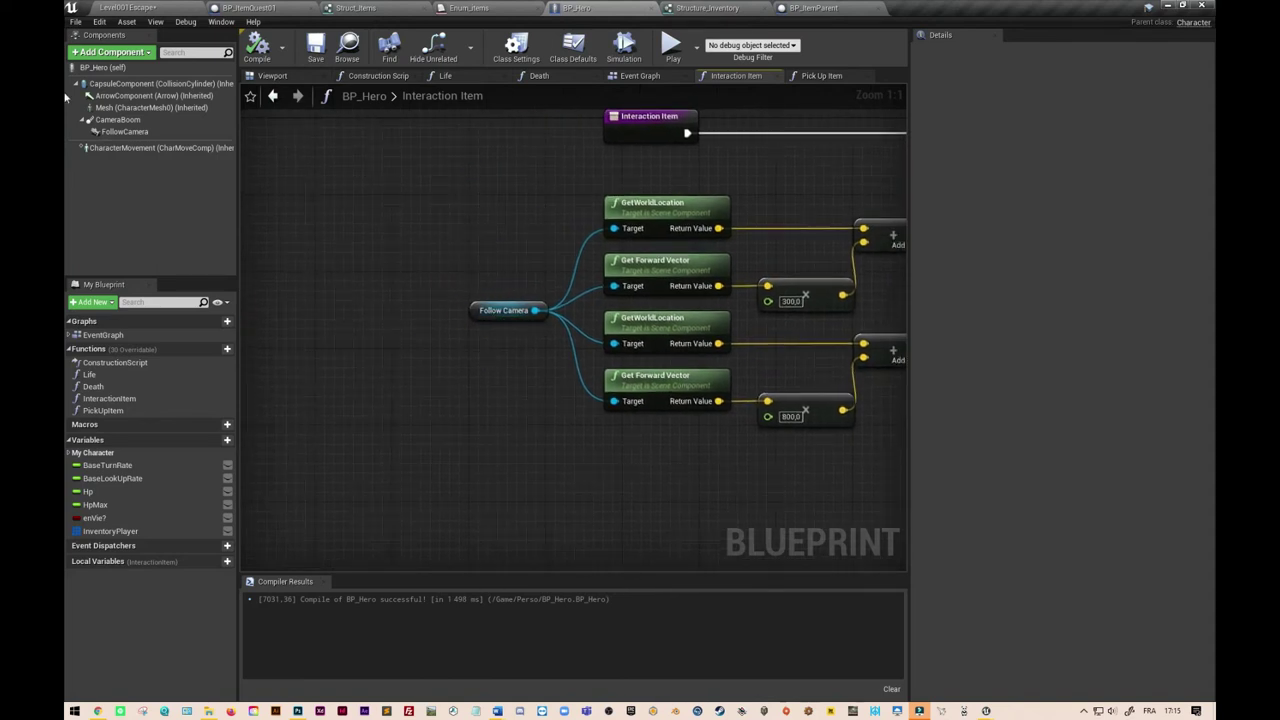
click(270, 76)
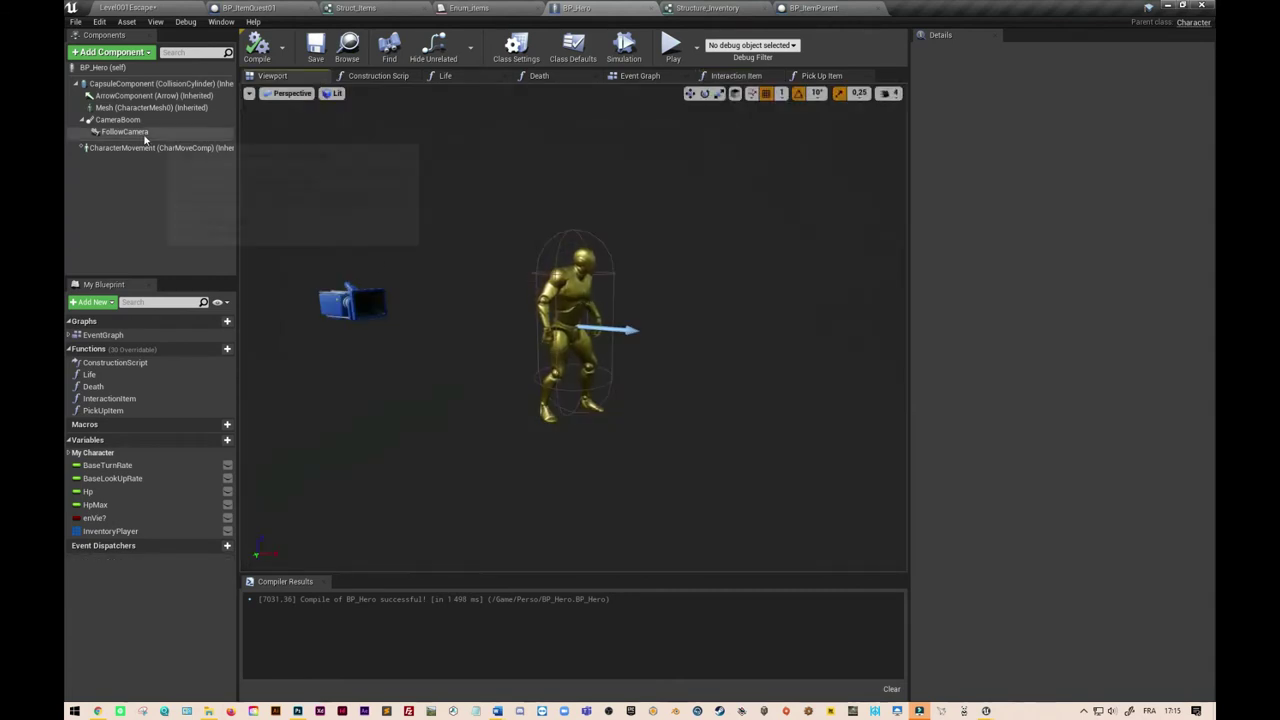
- Add an Arrow component to BP_Hero and attach it under FollowCamera
click(149, 53)
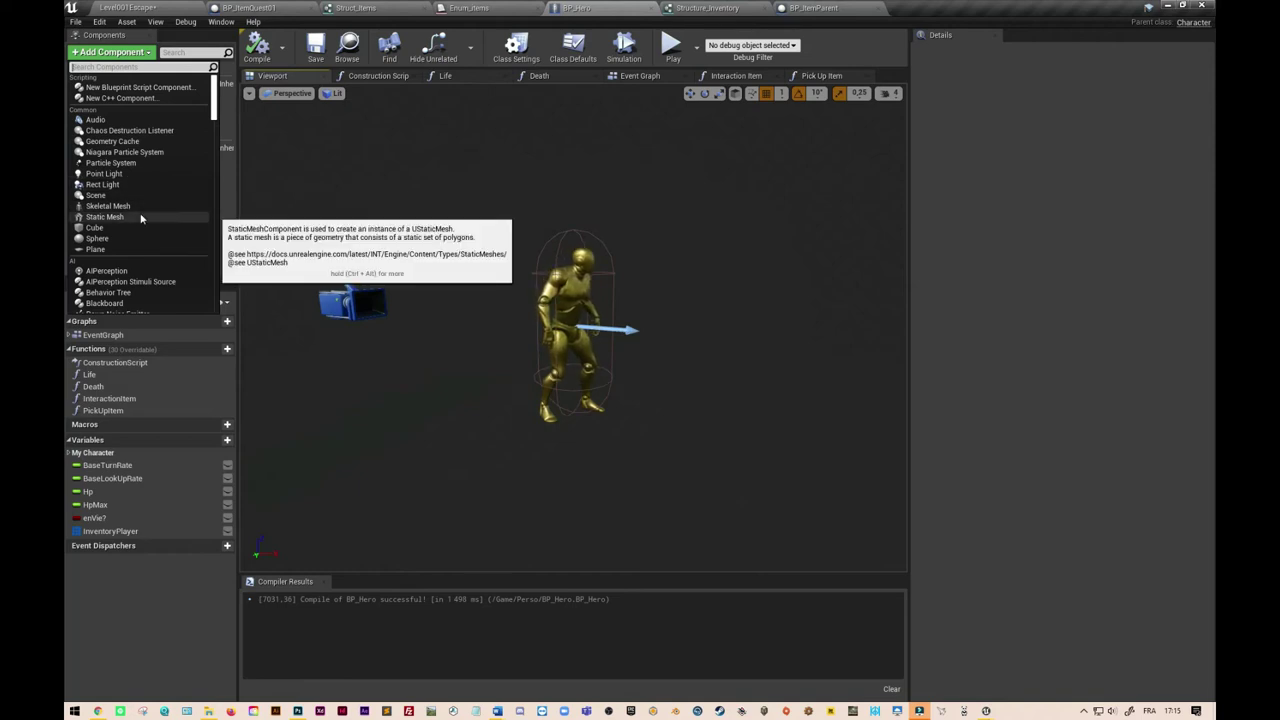
scroll(139, 216, down, 1)
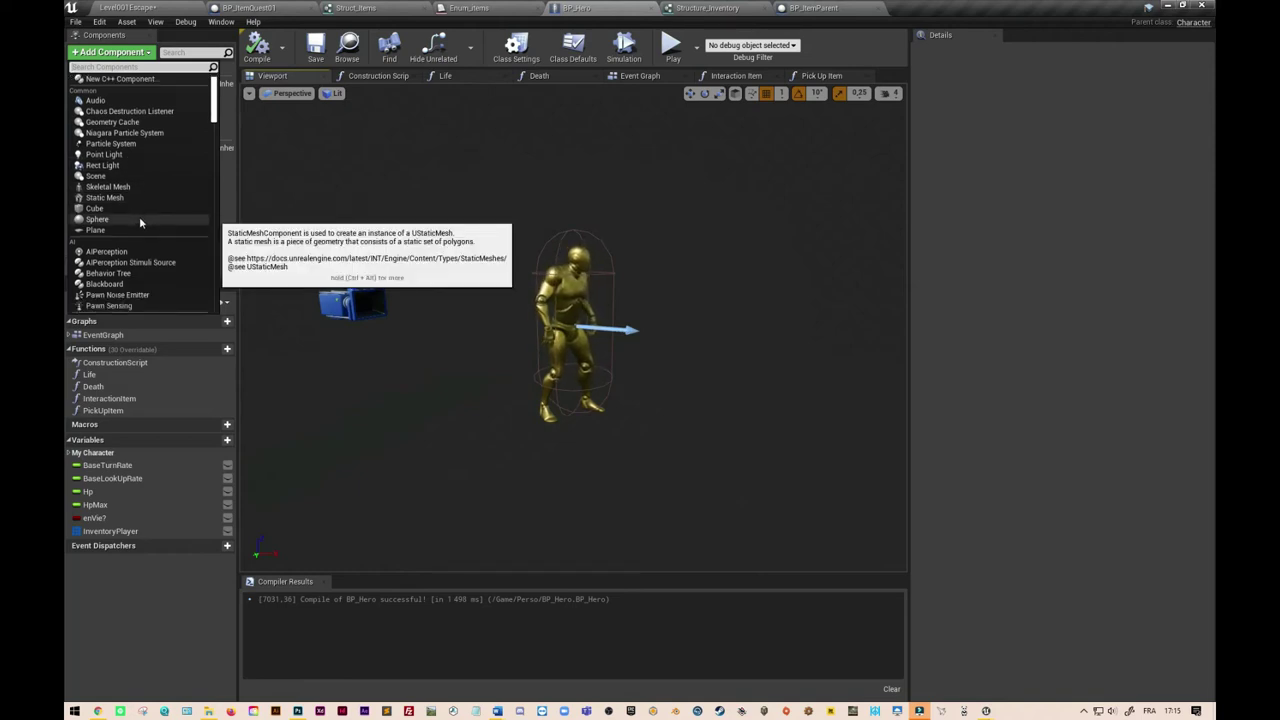
scroll(139, 220, up, 1)
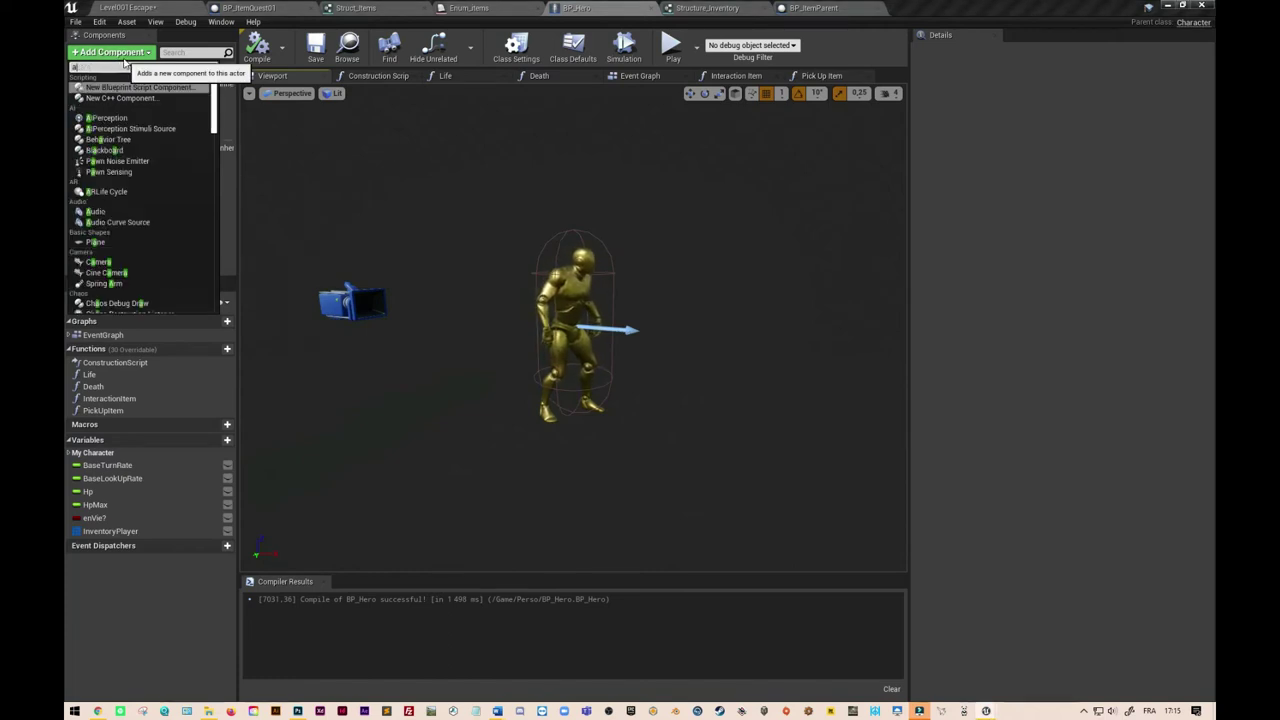
text(arr)
click(100, 88)
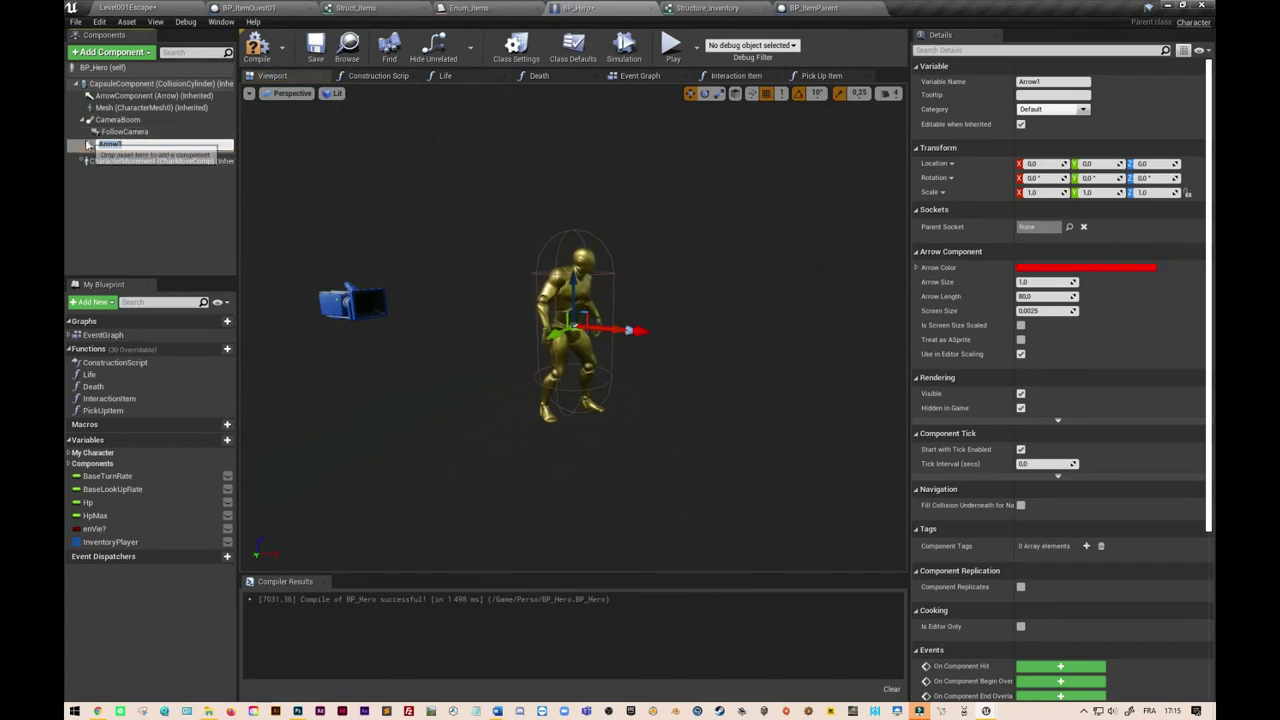
drag(110, 146, 121, 133)
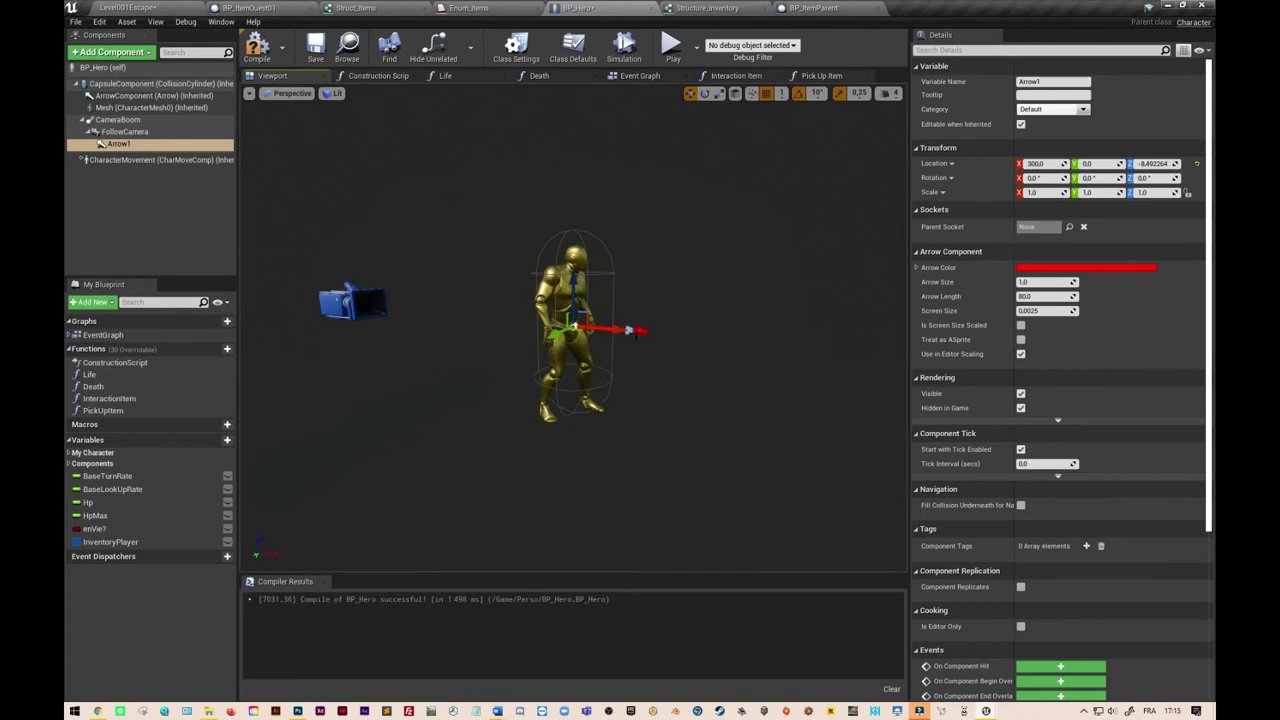
- Place the arrow at about -264, 0, 81.5 with 8° pitch, then compile and save
drag(602, 323, 257, 300)
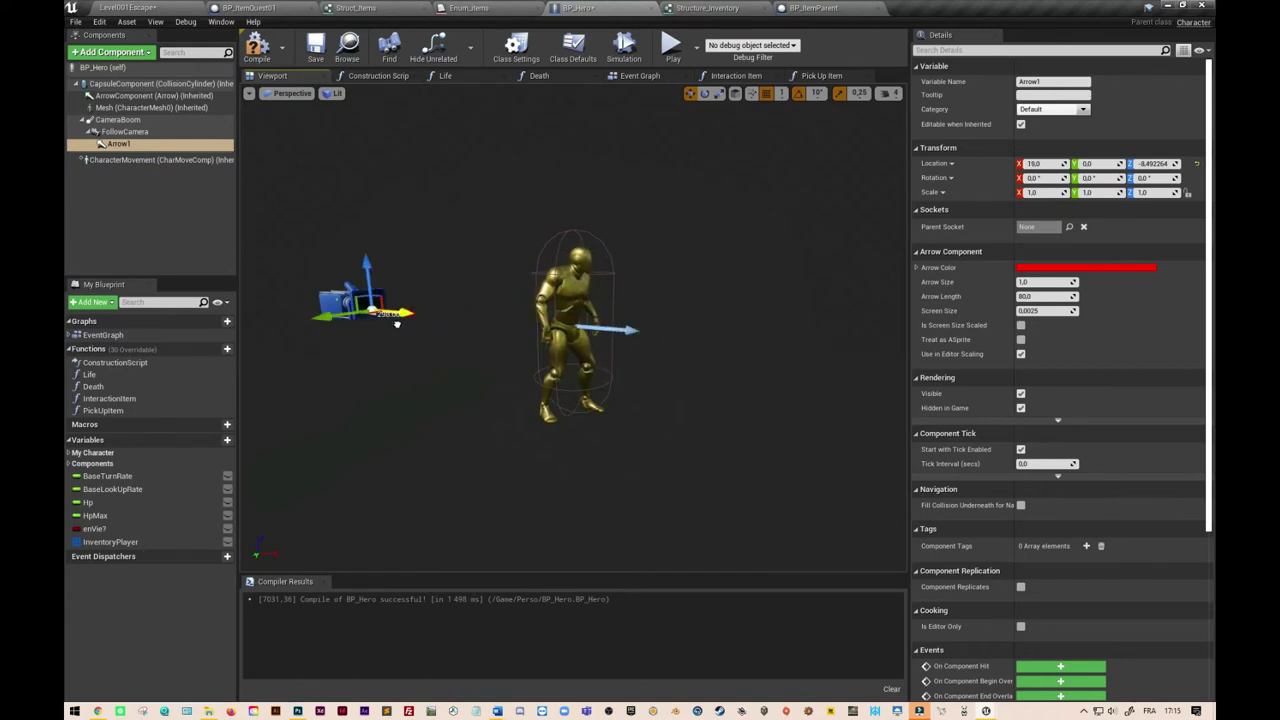
right_drag(257, 300, 371, 292)
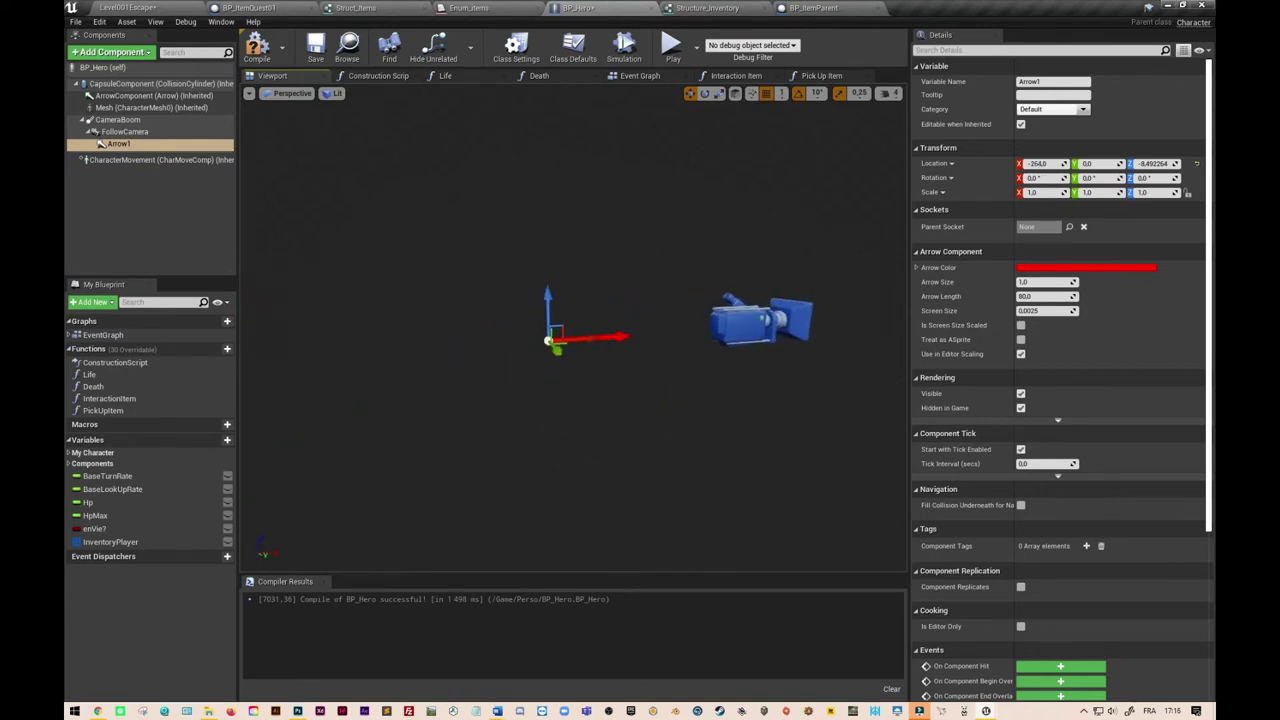
drag(390, 296, 386, 152)
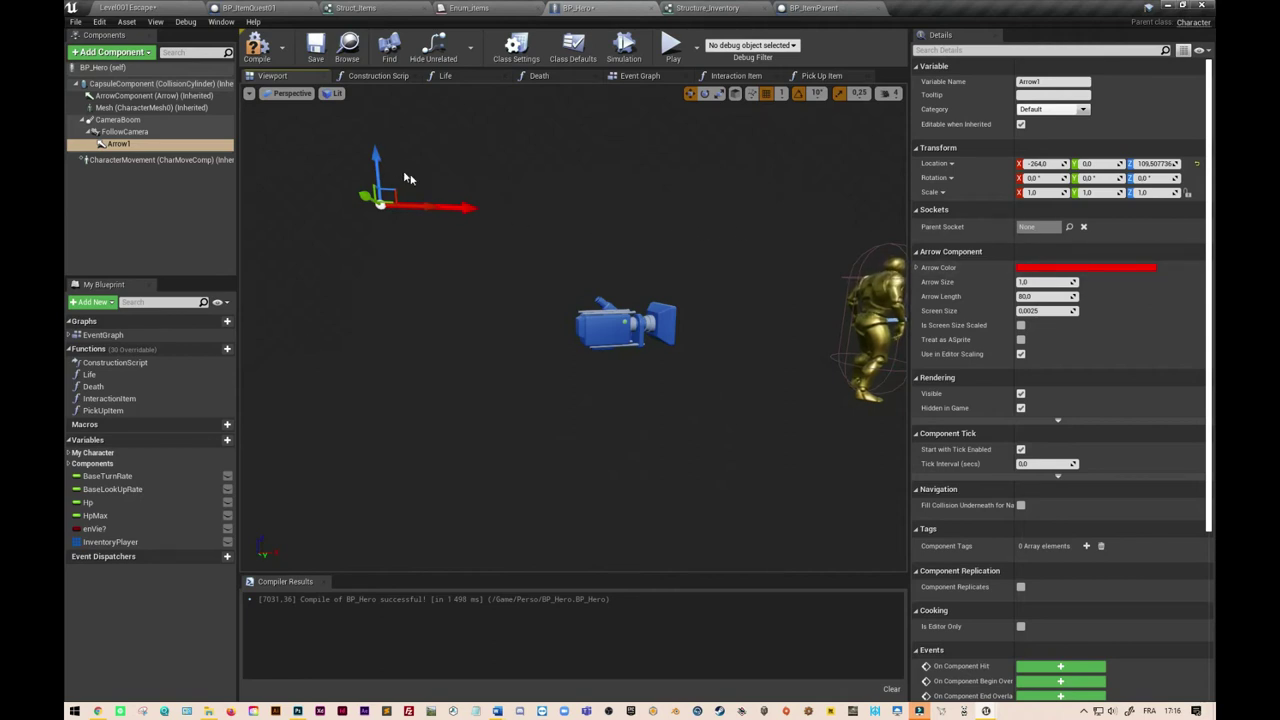
drag(376, 164, 384, 200)
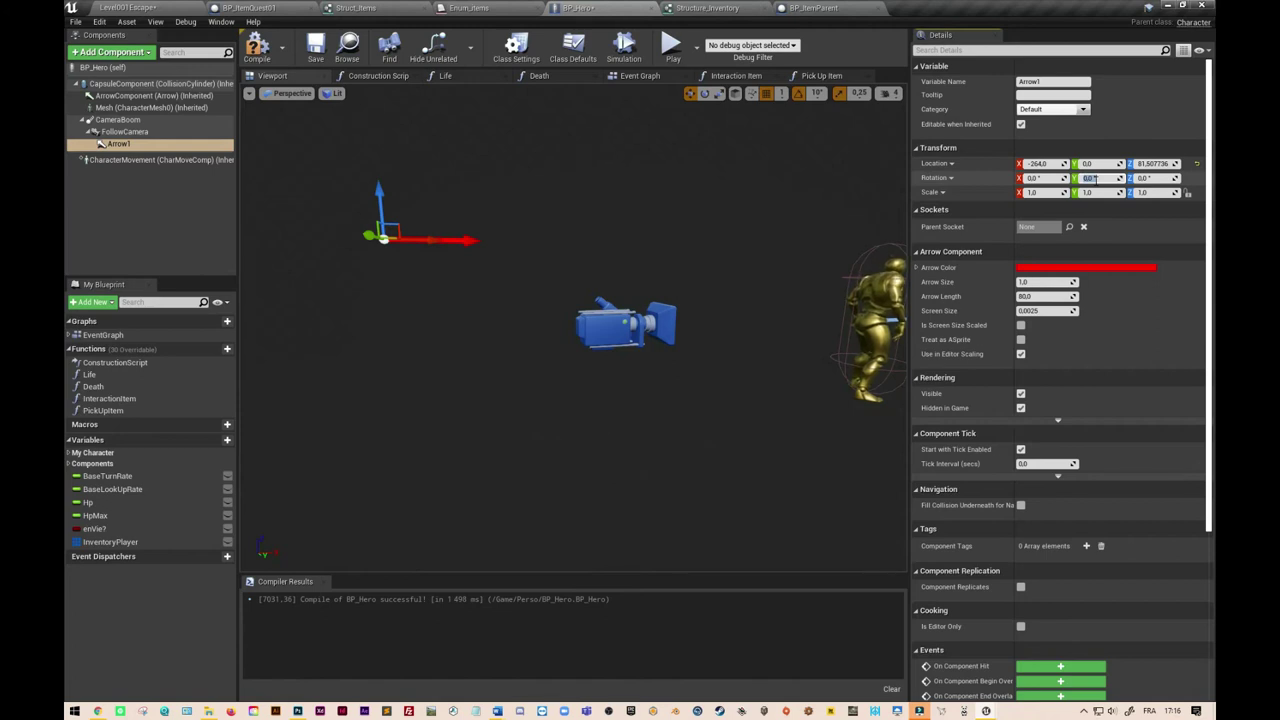
text(8)
key(Tab)
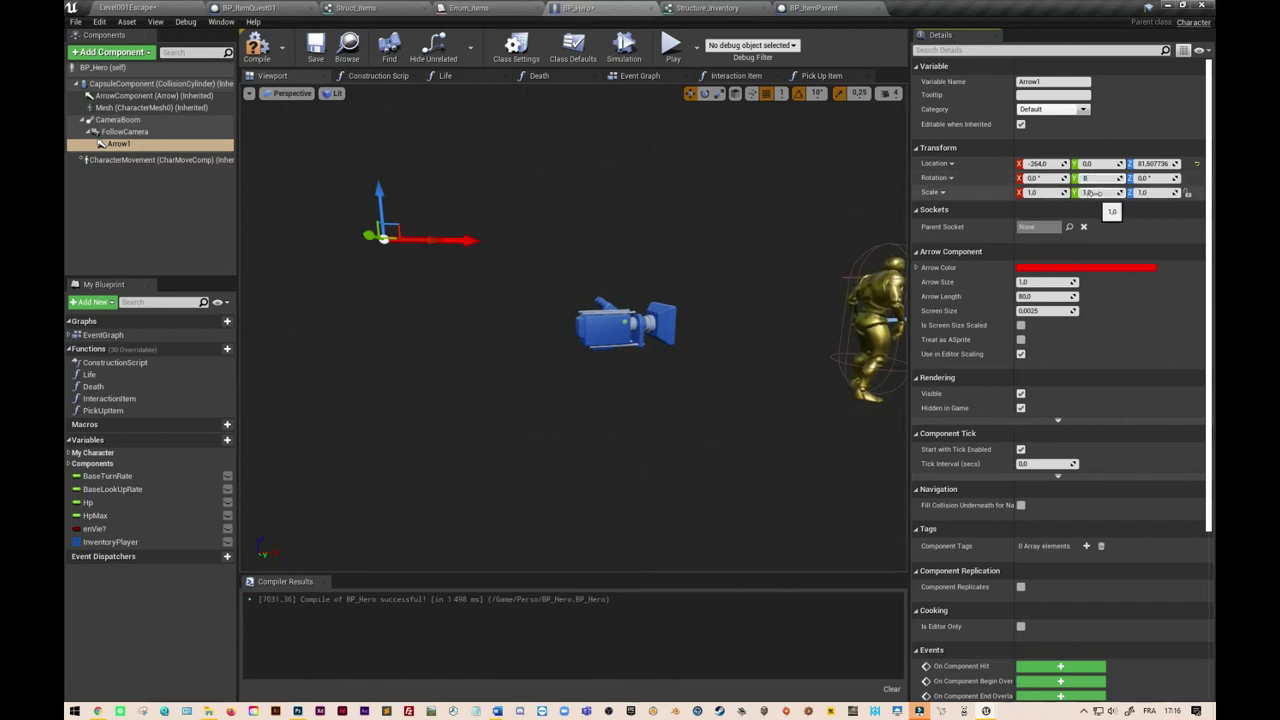
click(262, 55)
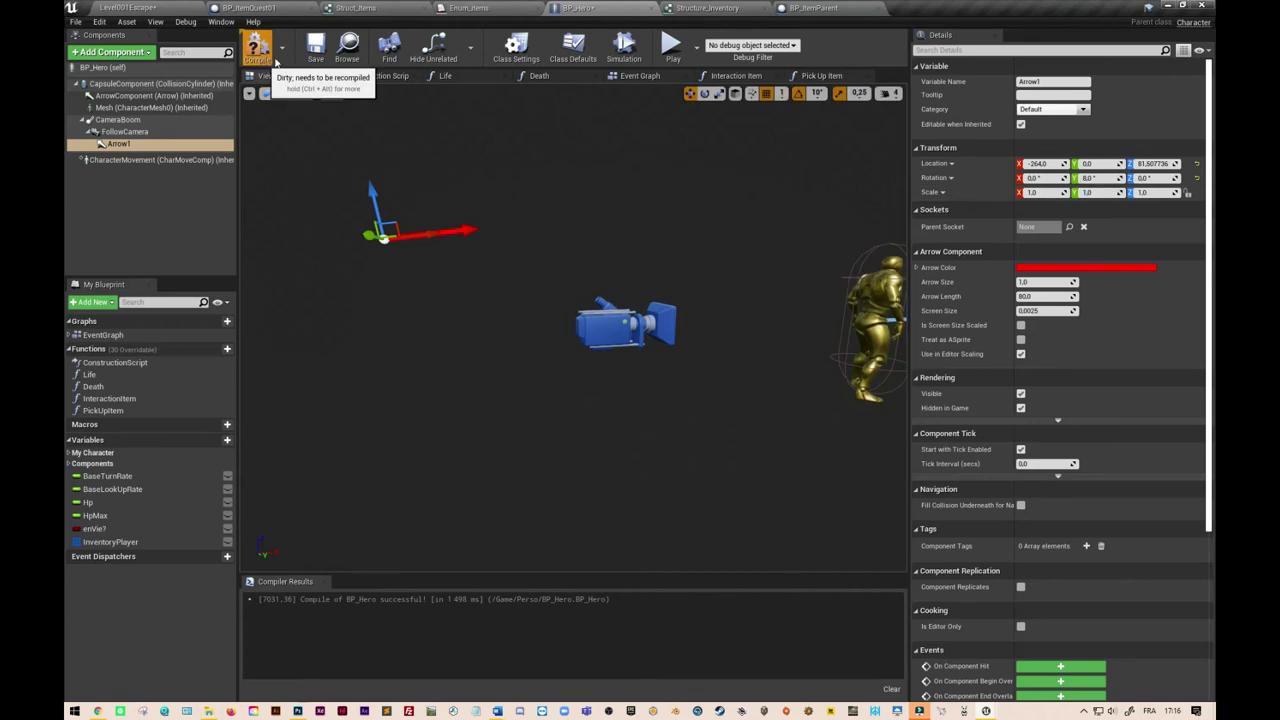
click(315, 50)
click(315, 52)
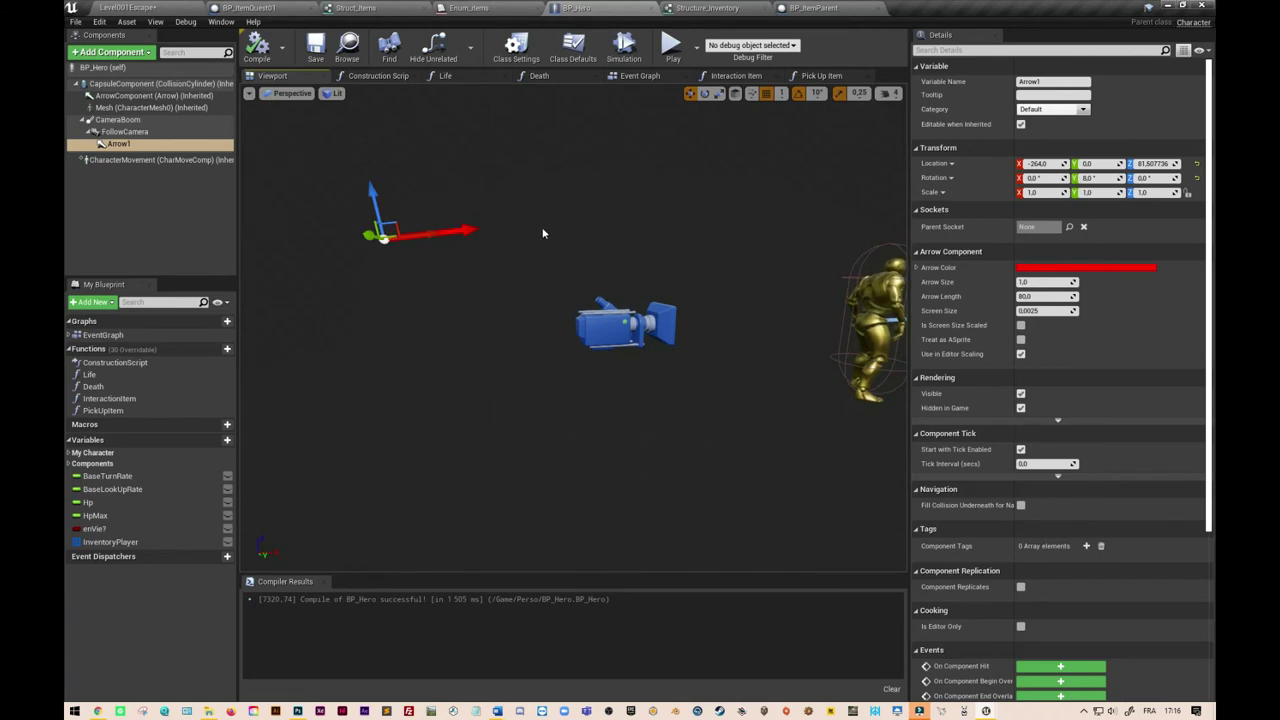
- Delete the Follow Camera reference node from BP_Hero's Interaction Item graph
click(730, 9)
click(815, 9)
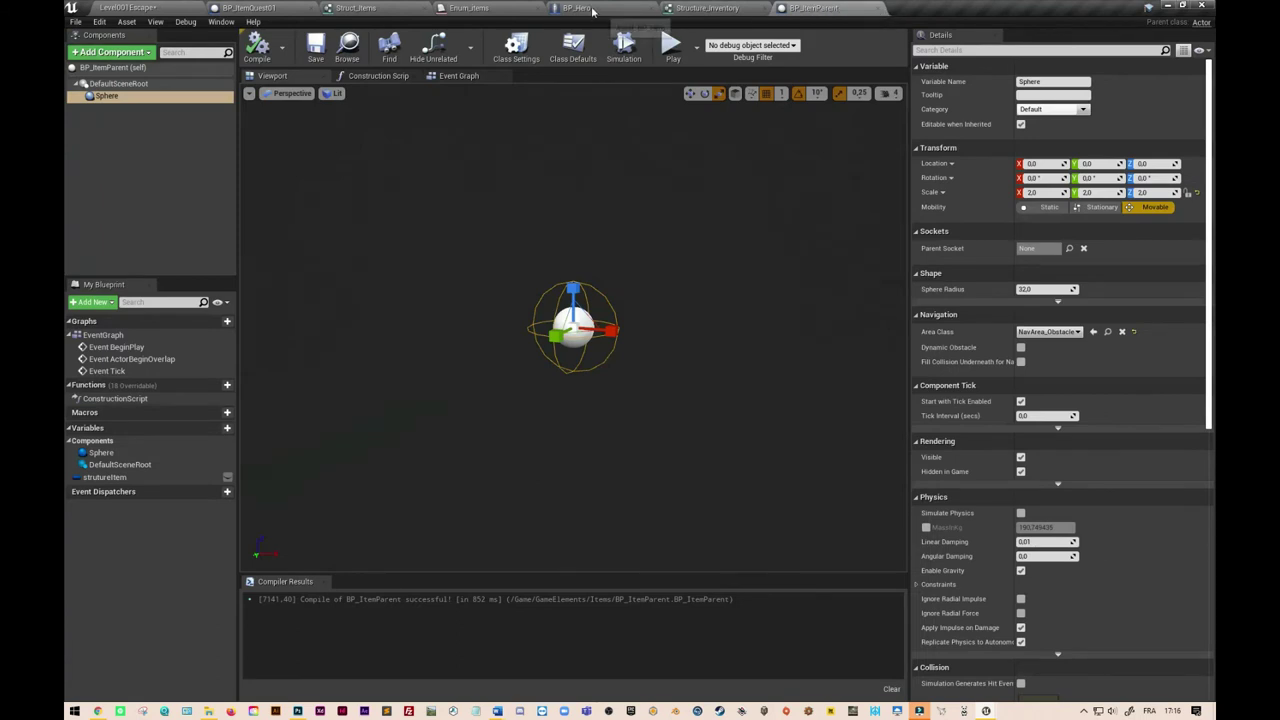
click(594, 9)
click(738, 76)
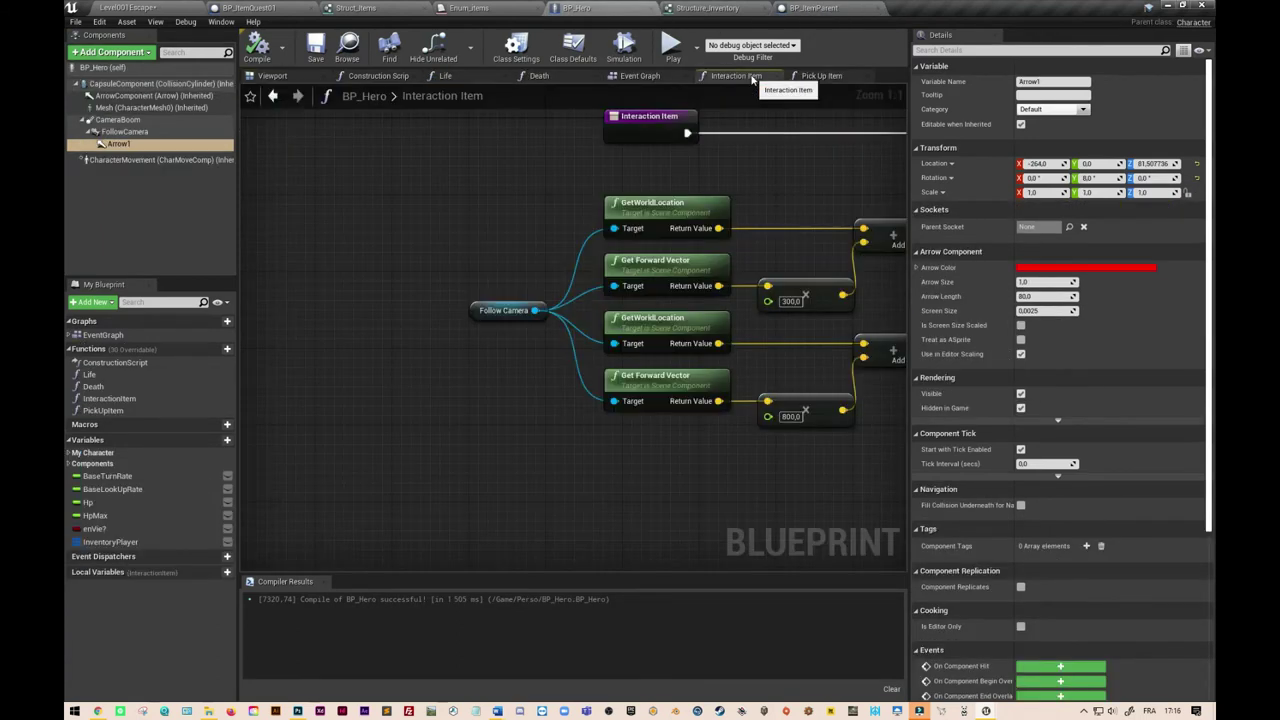
key(Delete)
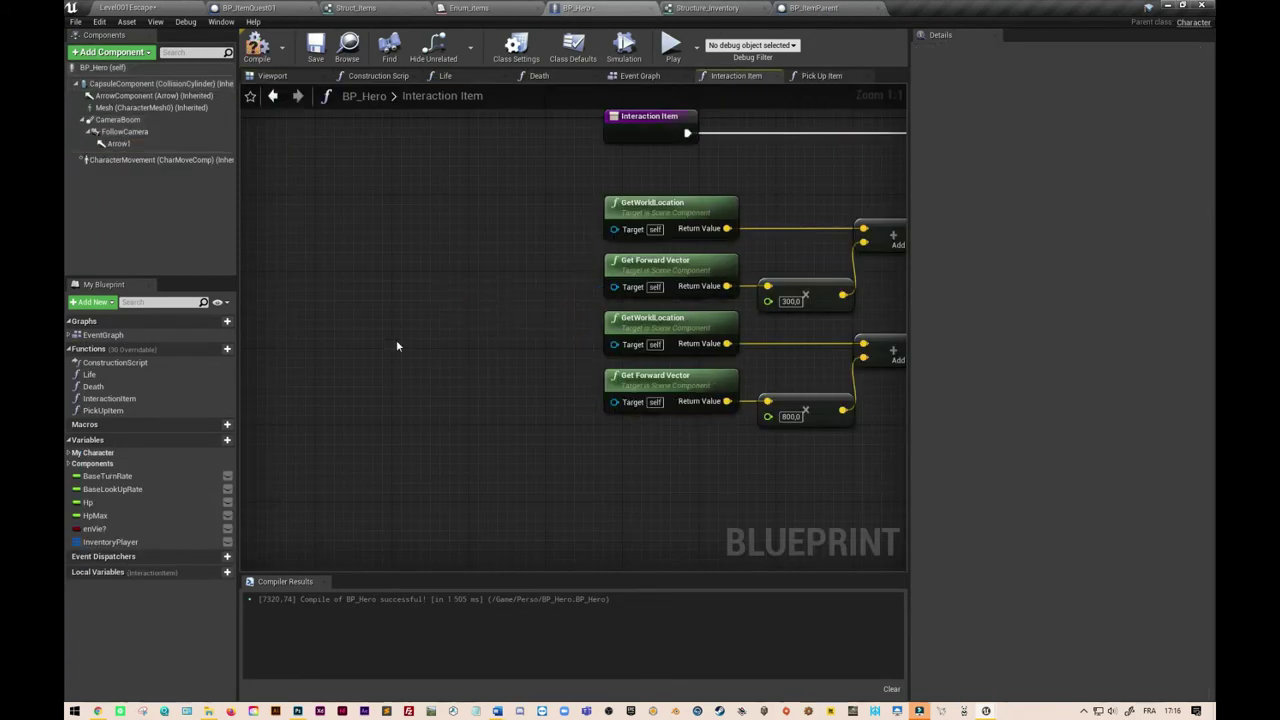
- Rename the Arrow1 component to RefTargetSphereTraceByChannel
drag(118, 144, 465, 290)
click(480, 292)
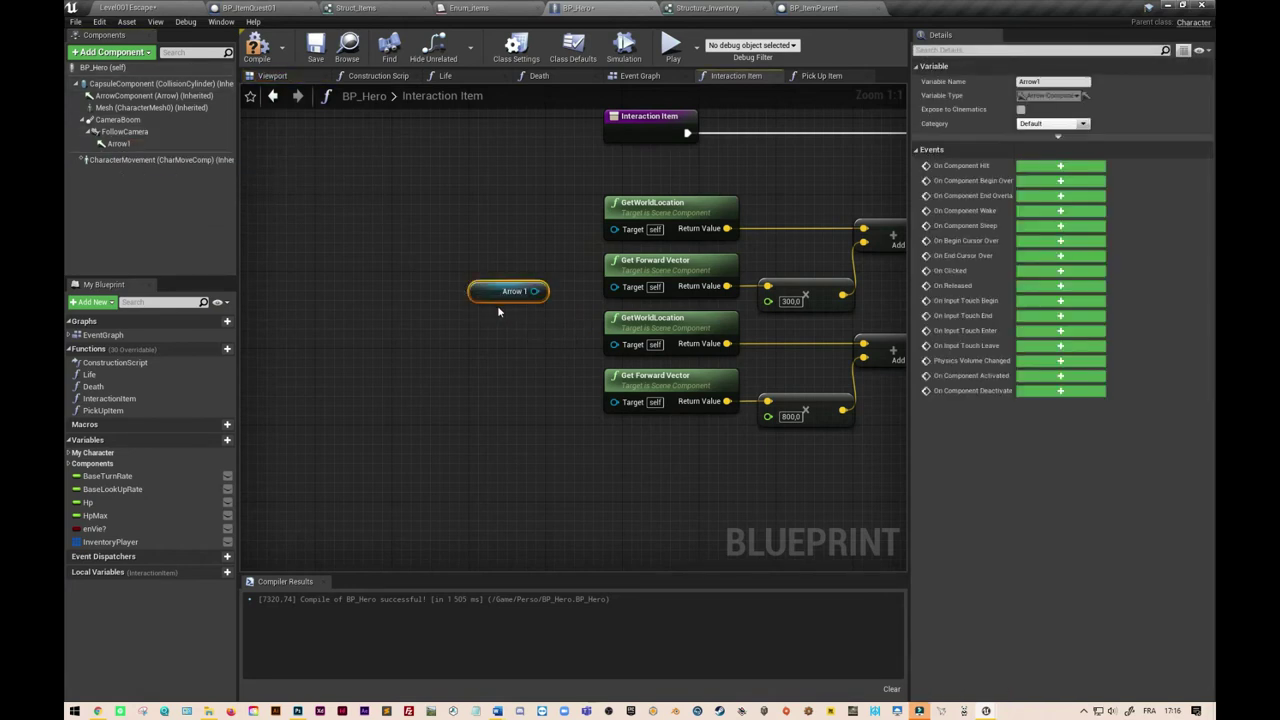
key(Delete)
click(125, 146)
text(RefTargetSphere)
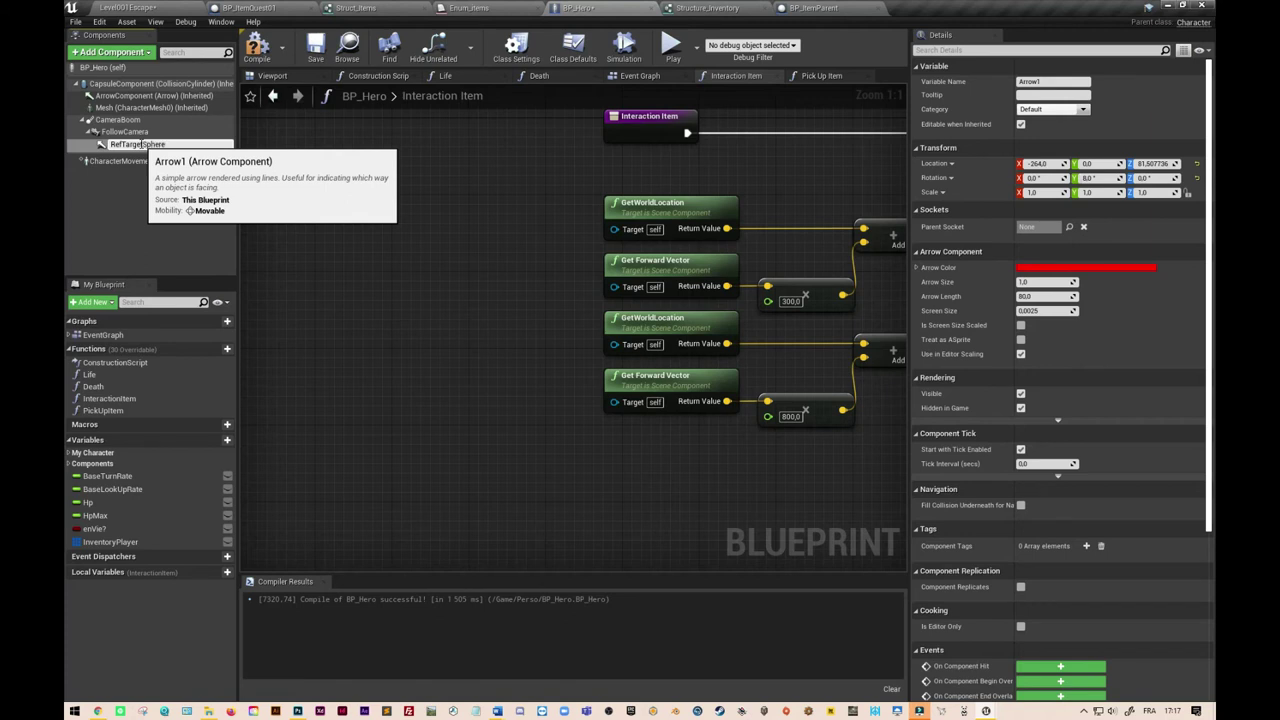
key(Return)
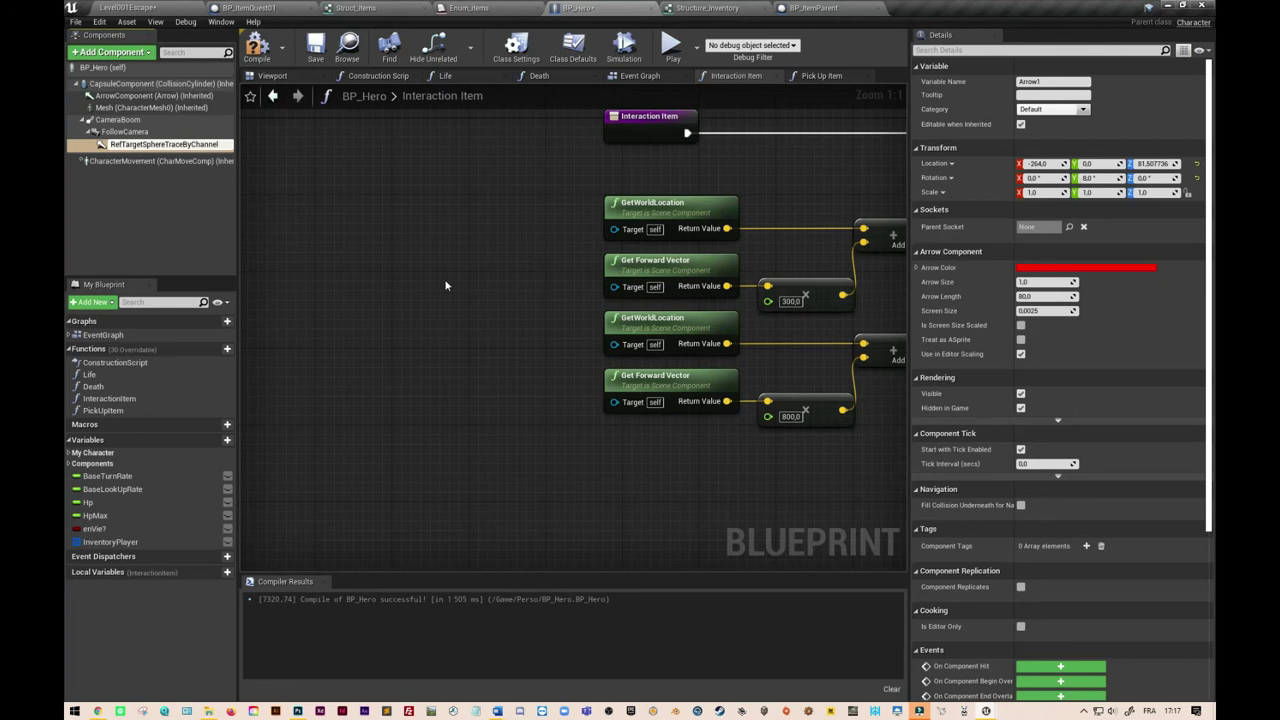
- Wire a RefTargetSphereTraceByChannel getter into both GetWorldLocation and both Get Forward Vector targets
click(133, 145)
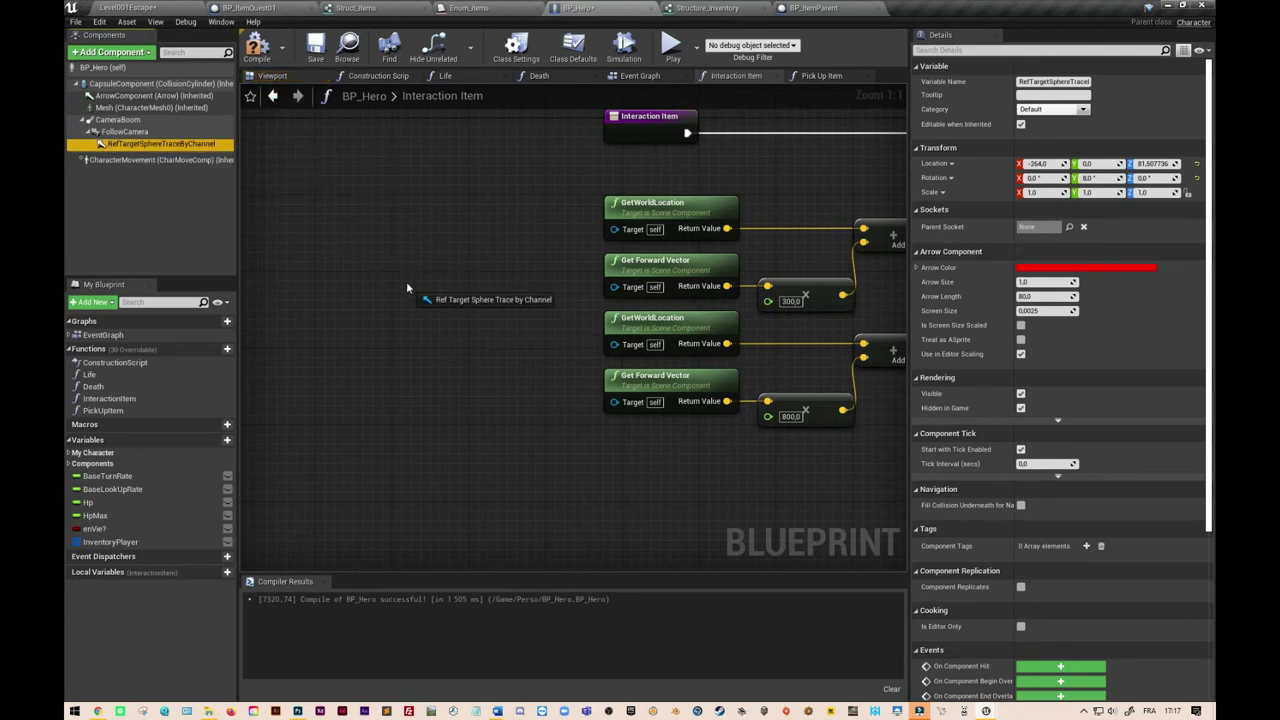
drag(133, 145, 414, 290)
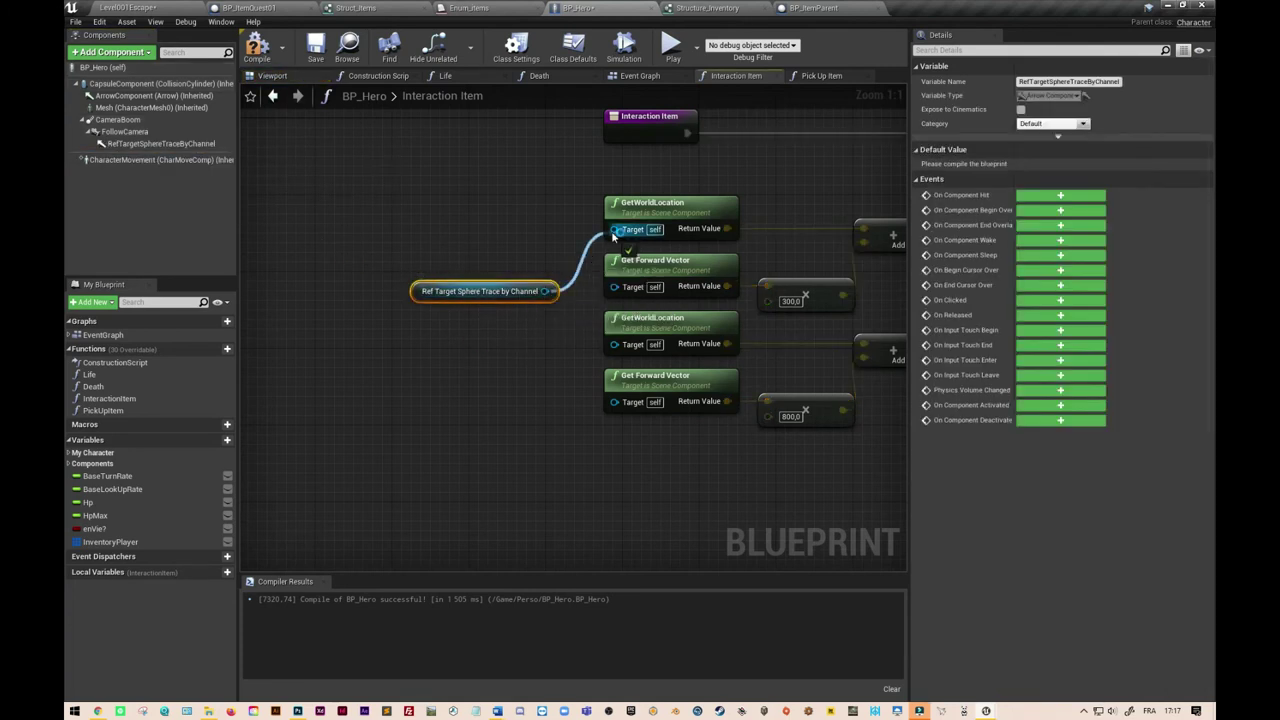
drag(546, 291, 614, 228)
mouse_move(546, 291)
mouse_down()
mouse_move(614, 286)
mouse_move(567, 313)
mouse_move(614, 343)
mouse_up()
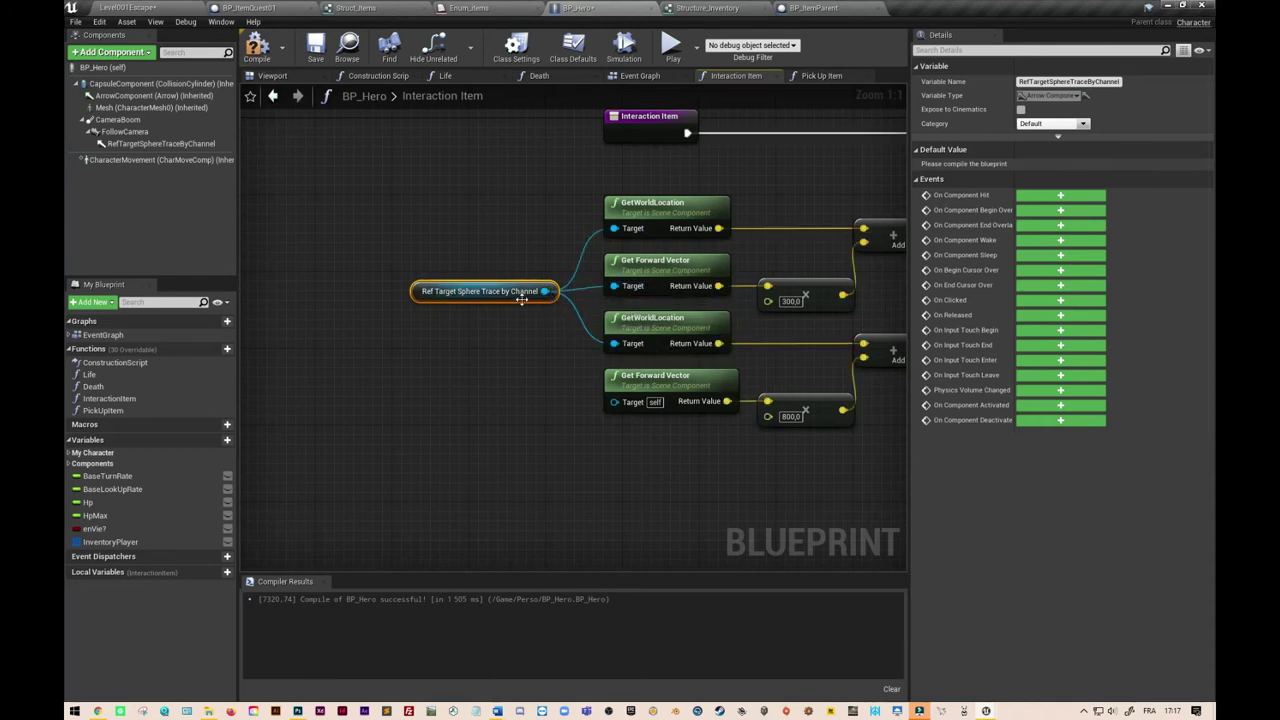
drag(546, 291, 614, 400)
right_drag(814, 401, 645, 400)
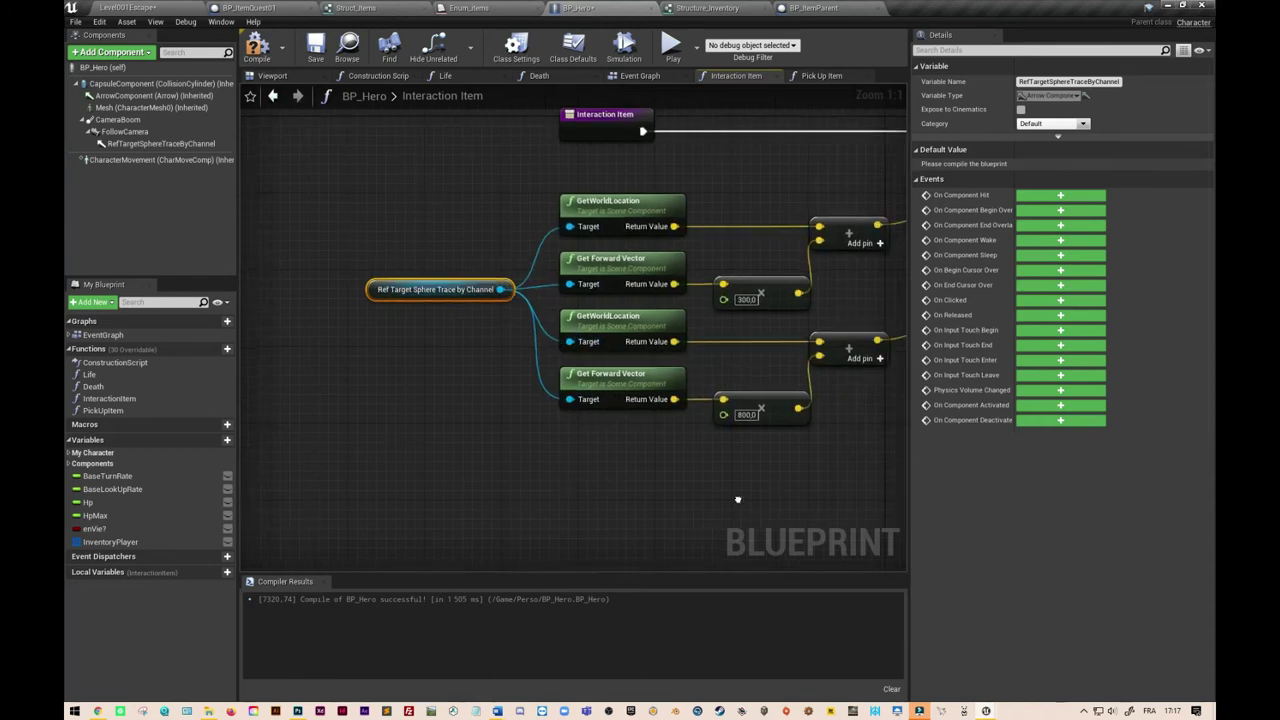
- Compile and save BP_Hero, then start a play session
click(316, 48)
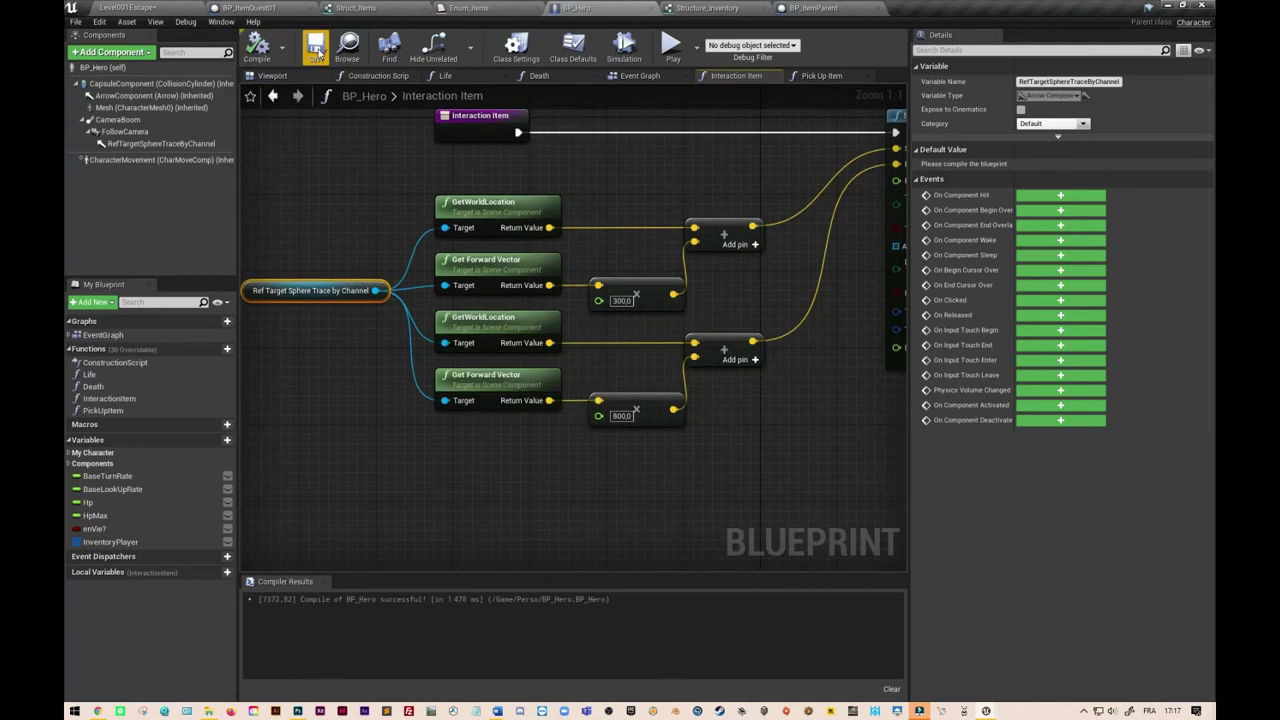
click(316, 48)
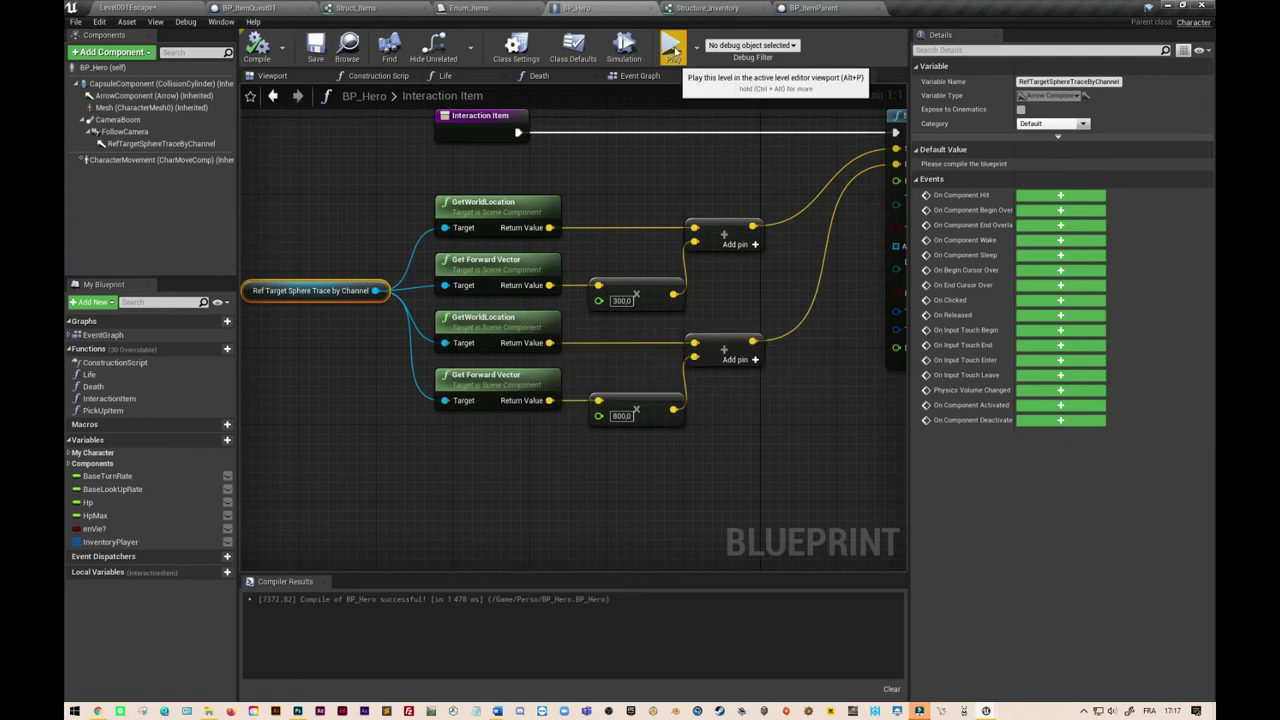
click(673, 48)
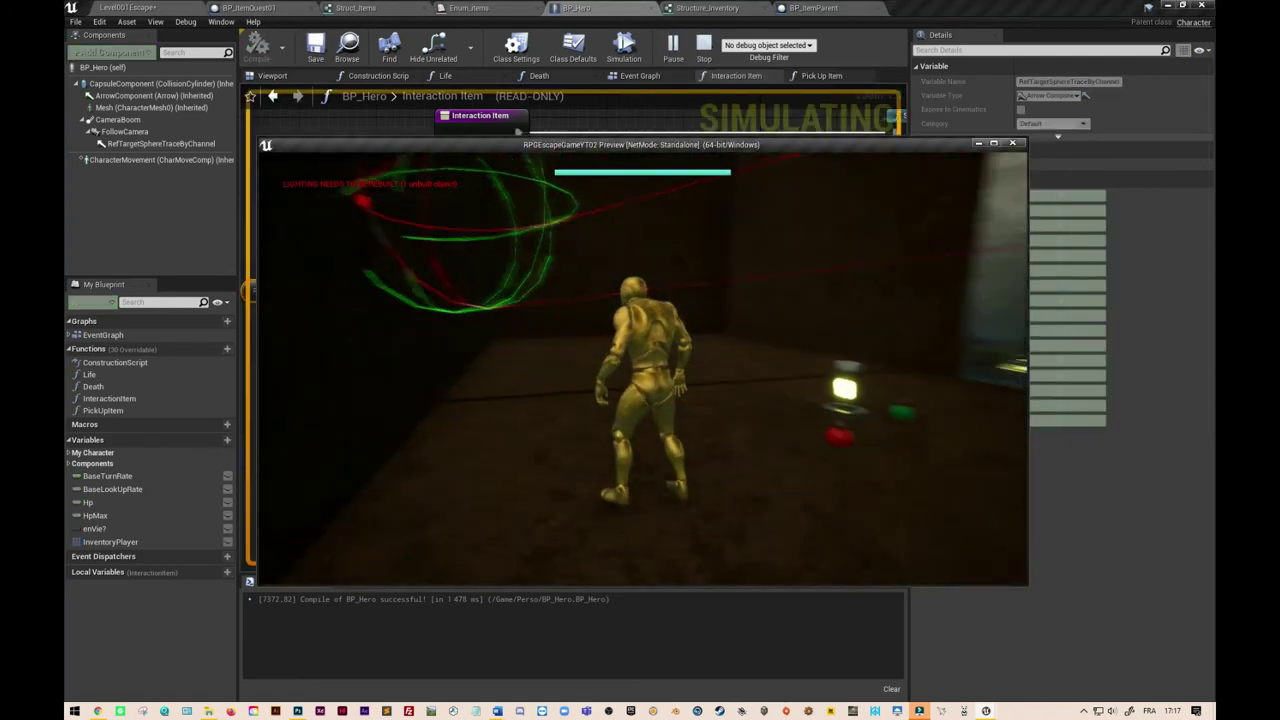
- Walk the hero under the lantern to trigger its trace sphere, then end play
key(w)
key(a)
key(w)
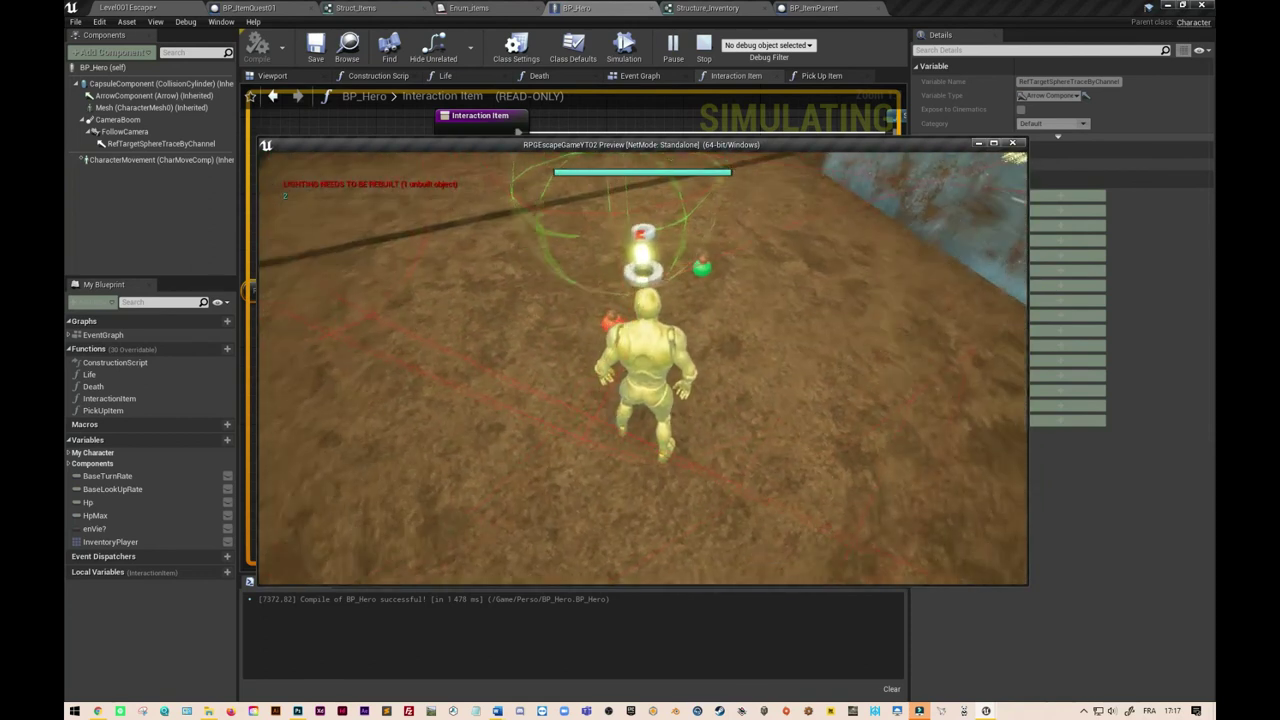
key(e)
key(w)
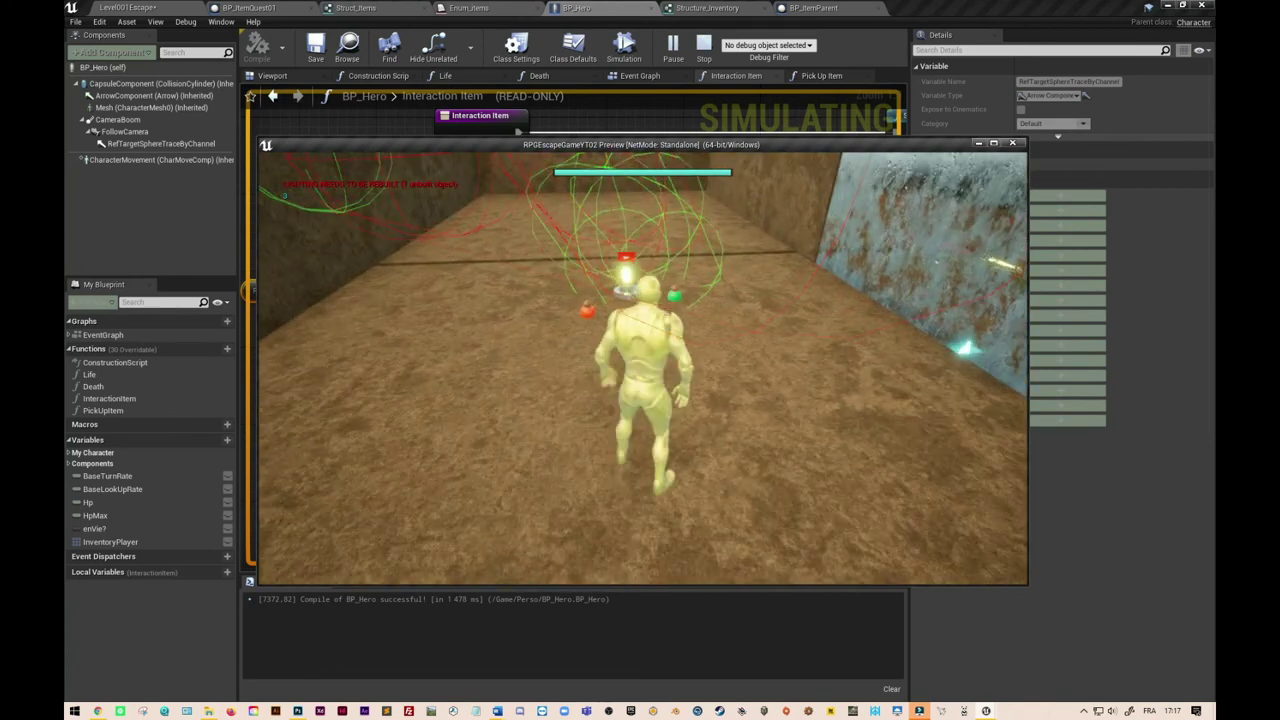
key(w)
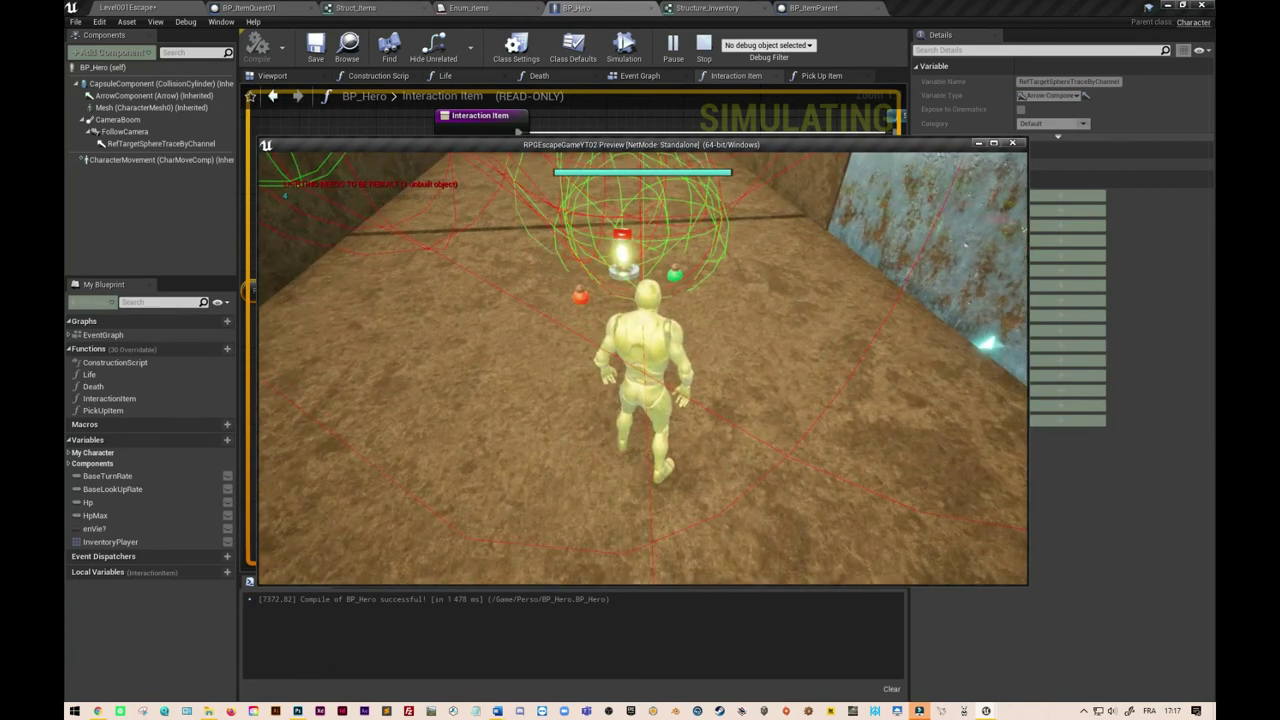
key(w)
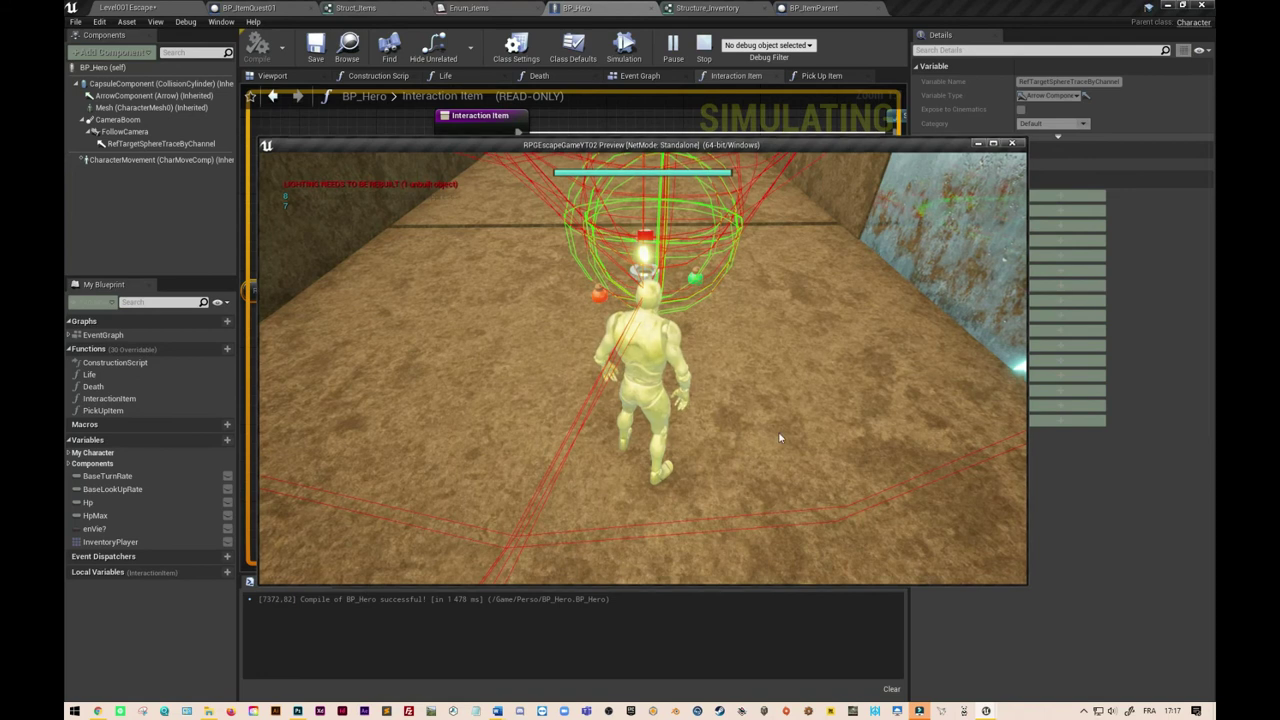
key(Escape)
- Lower the RefTargetSphereTraceByChannel arrow in the Viewport and set its Z location to 50
click(160, 143)
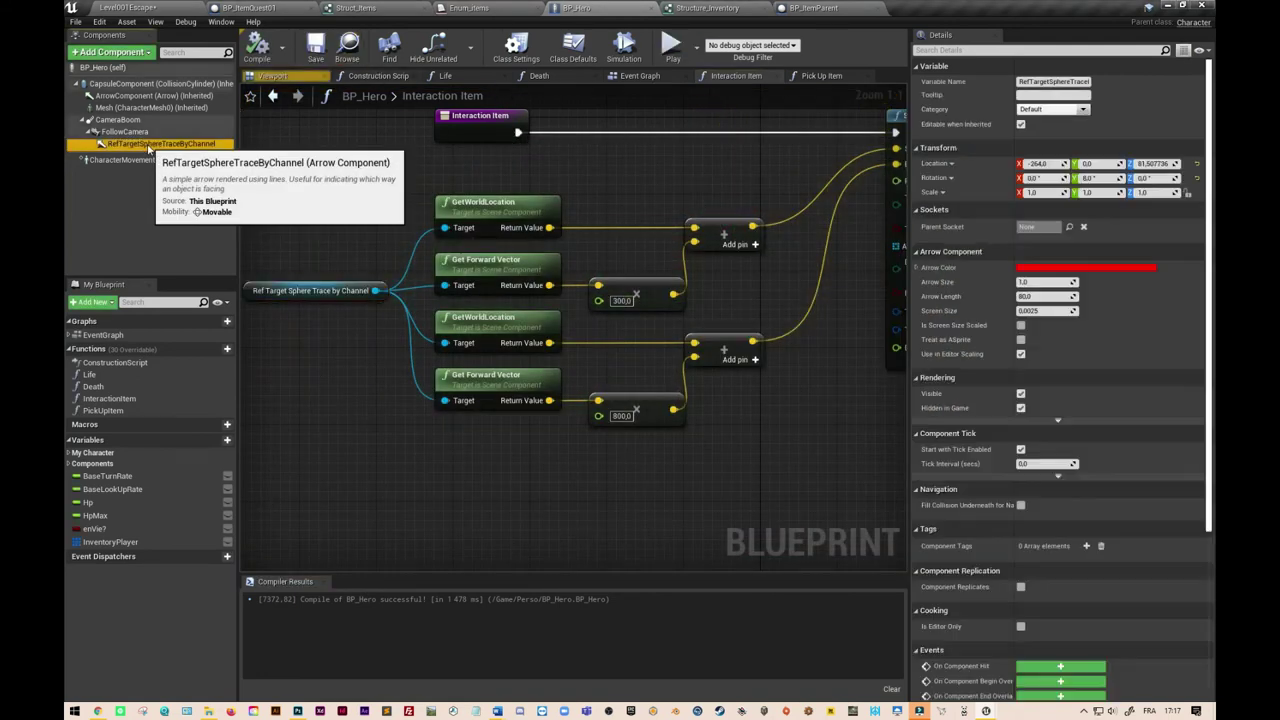
click(272, 76)
drag(371, 190, 389, 239)
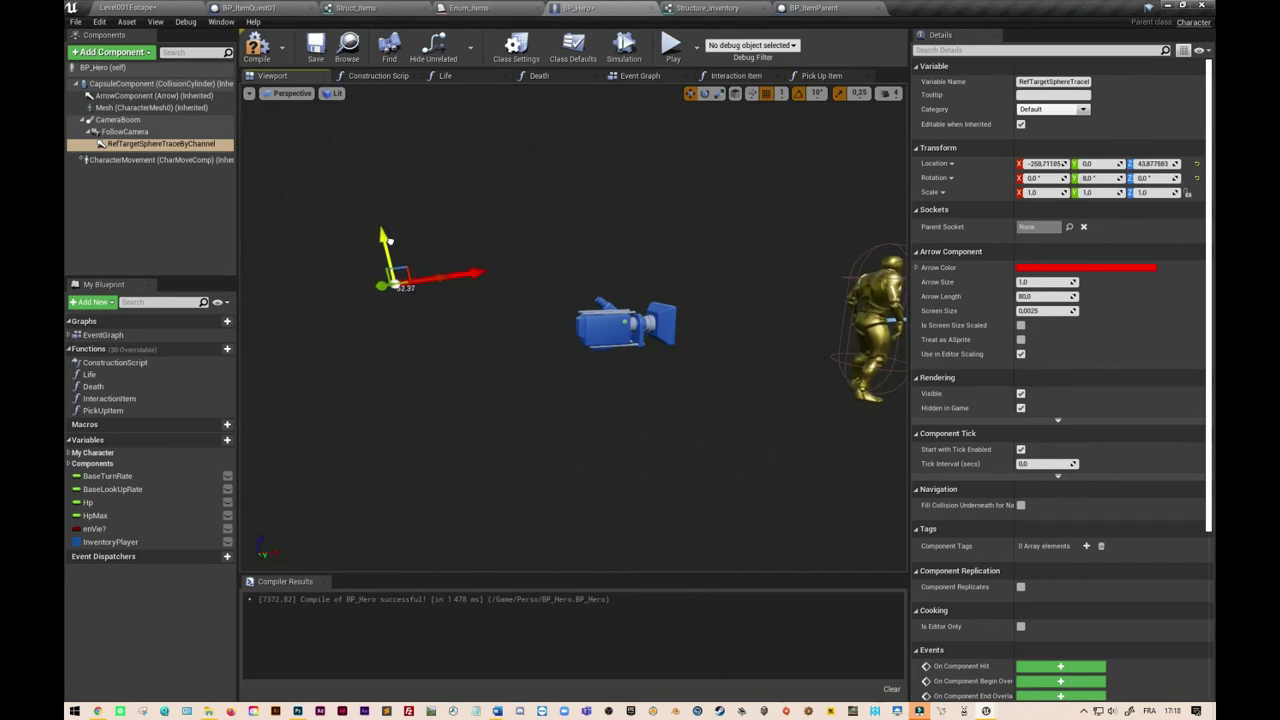
click(1035, 177)
click(1153, 163)
text(90)
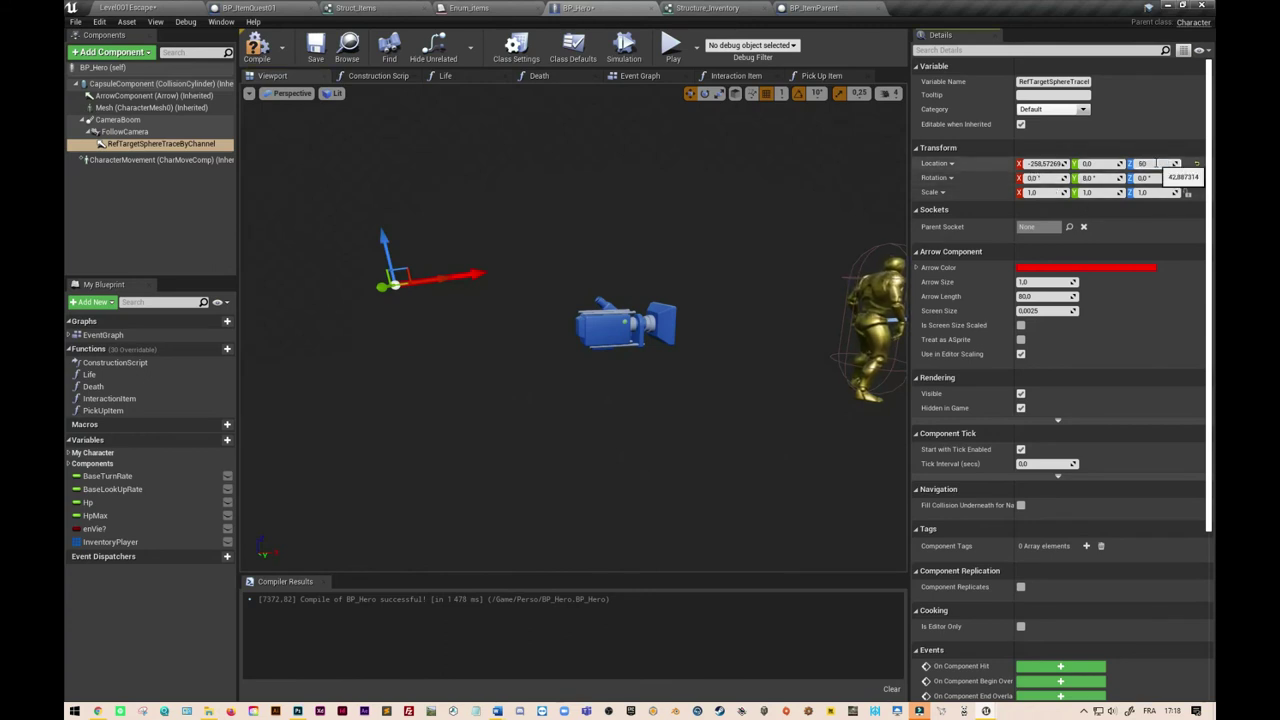
click(1098, 163)
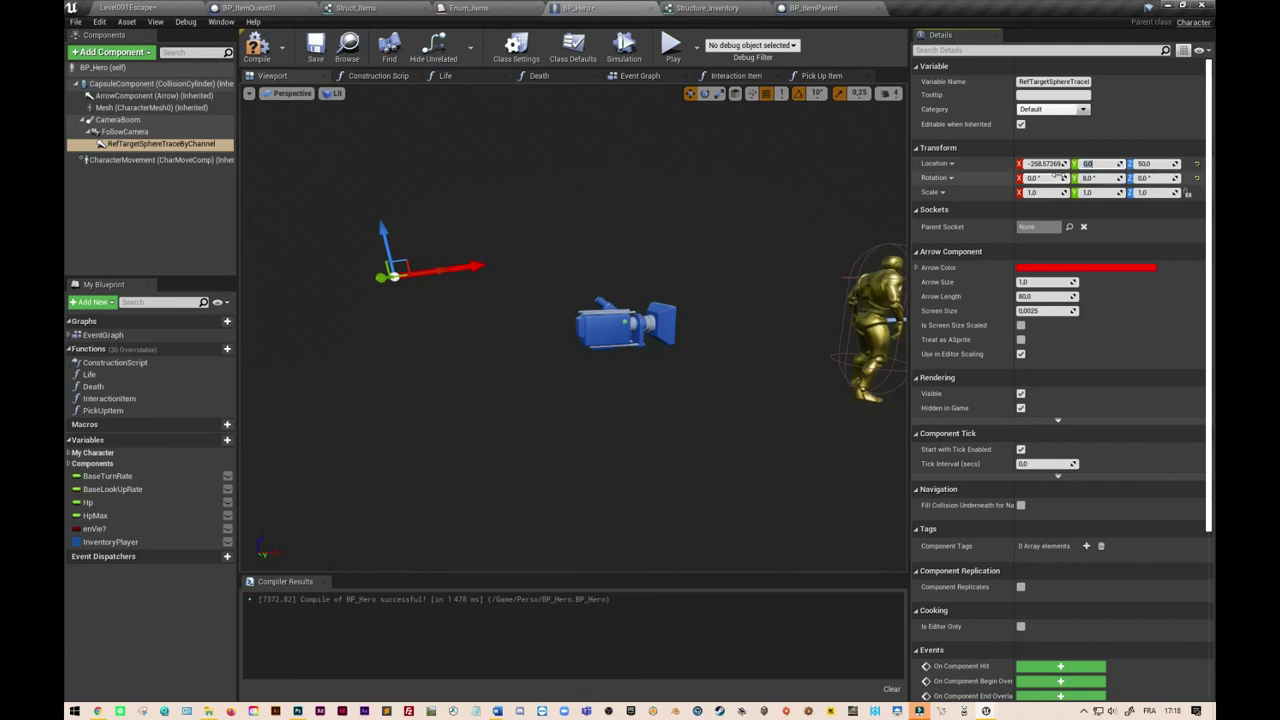
click(315, 55)
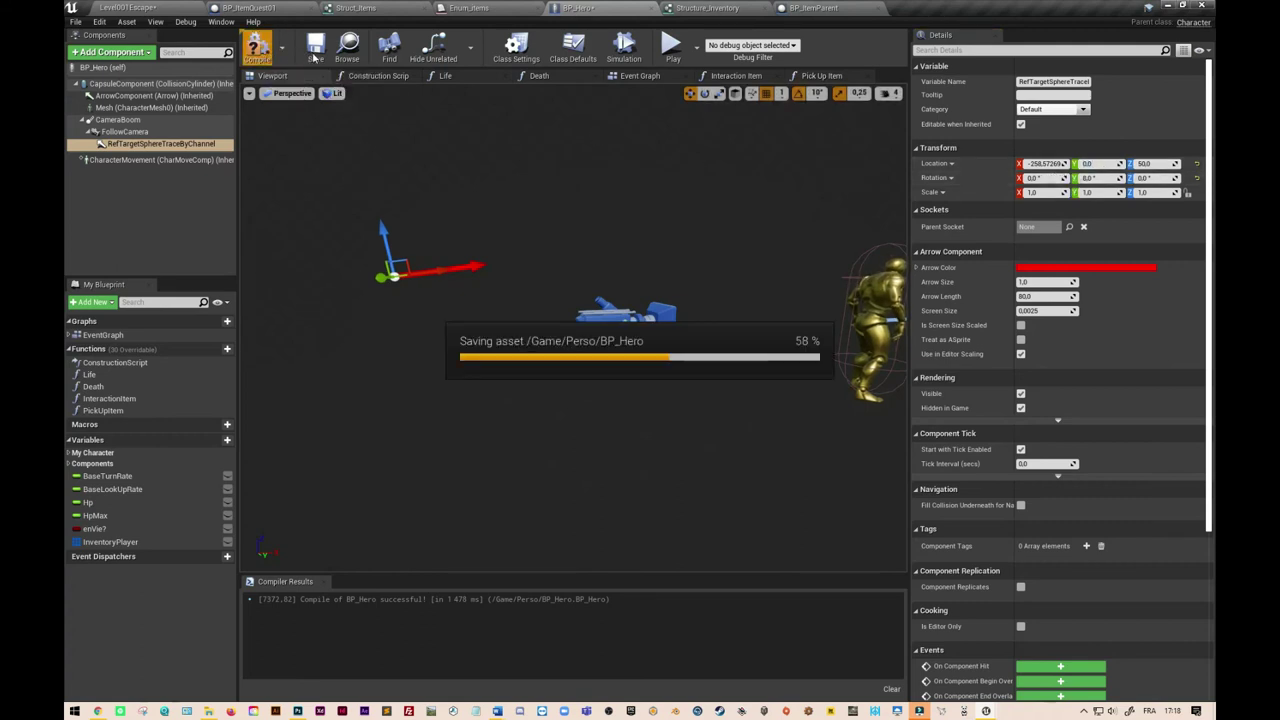
- Set the arrow's X location to -250, then compile and save BP_Hero
click(1050, 163)
text(-250)
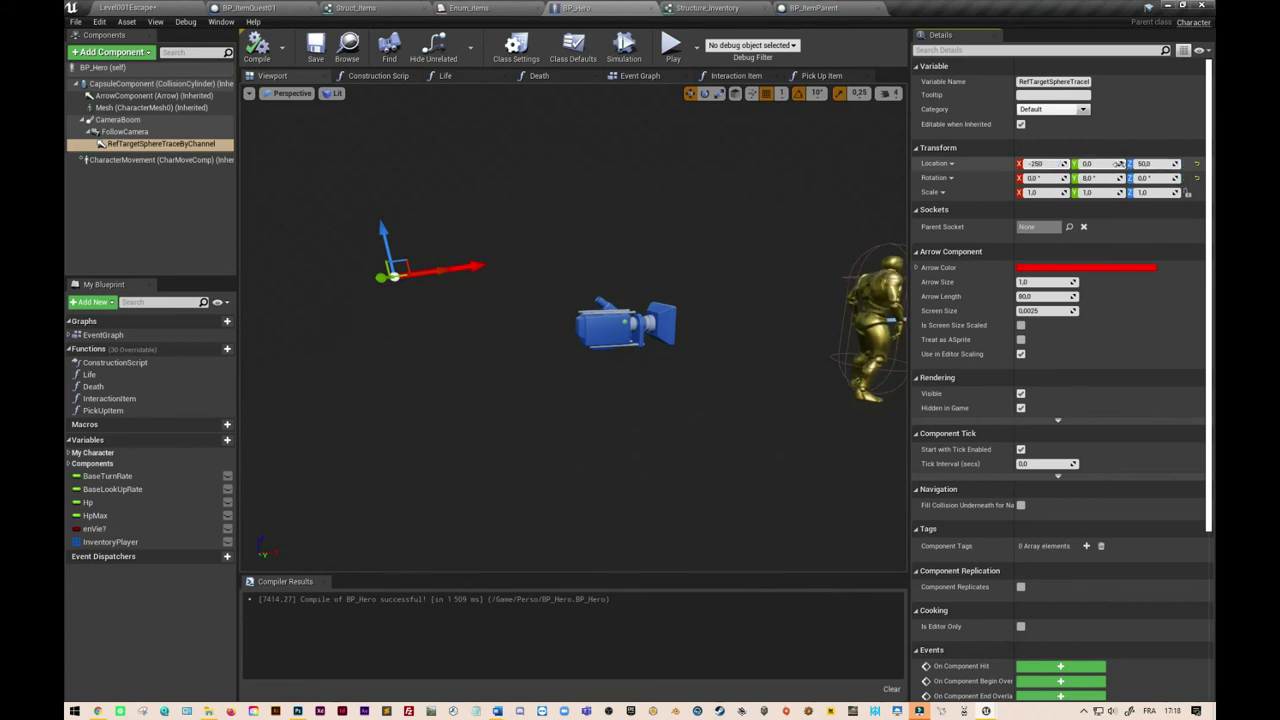
key(Return)
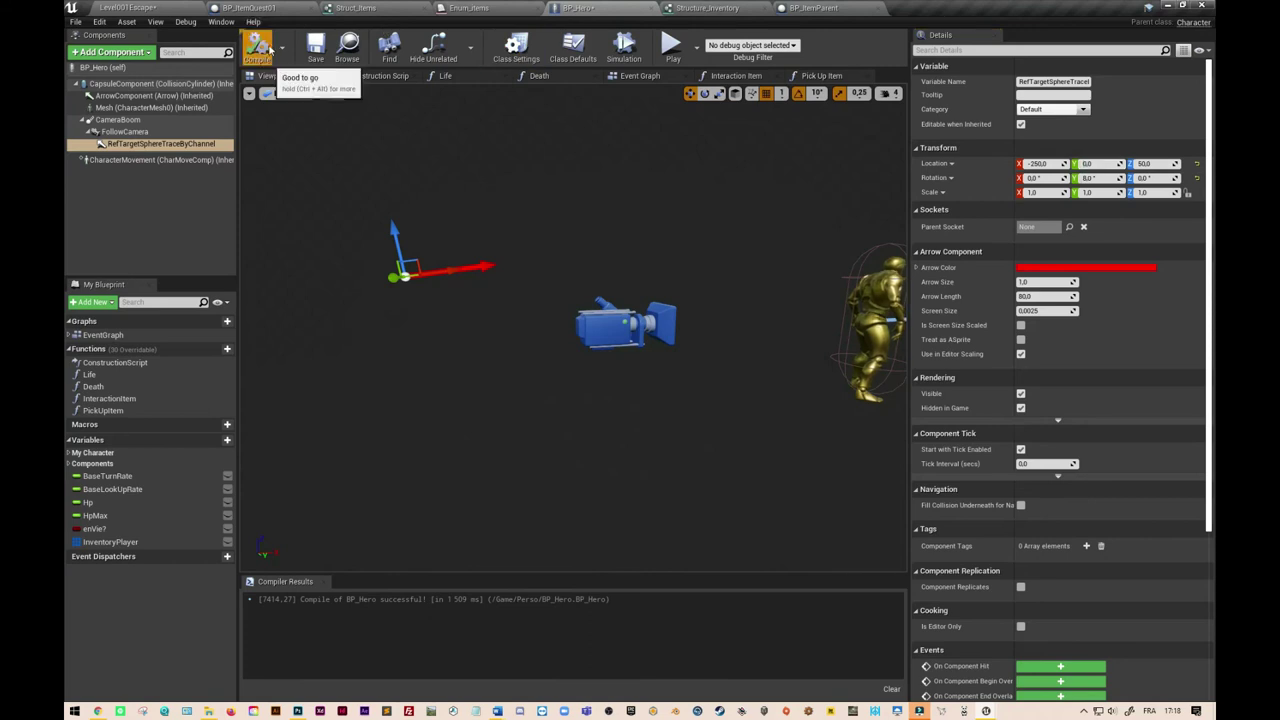
click(314, 52)
click(314, 52)
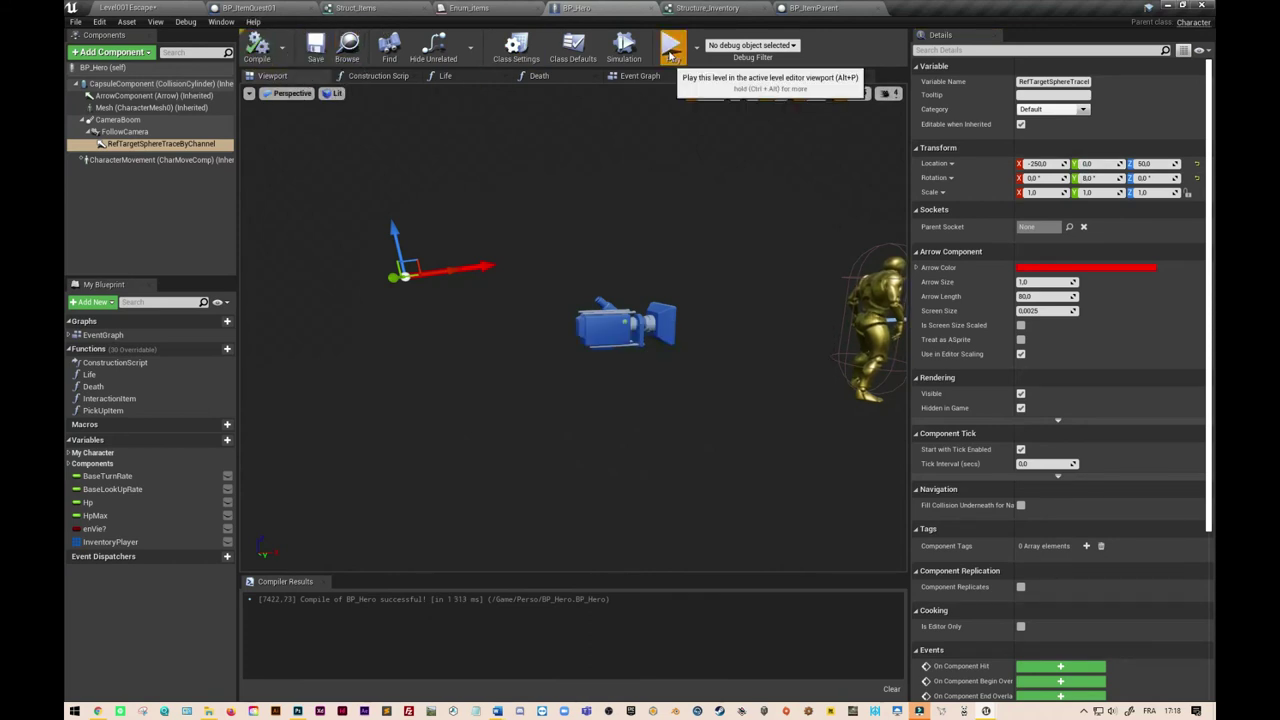
- Replay the level, walking the hero through the green item's trace spheres, then stop
click(672, 54)
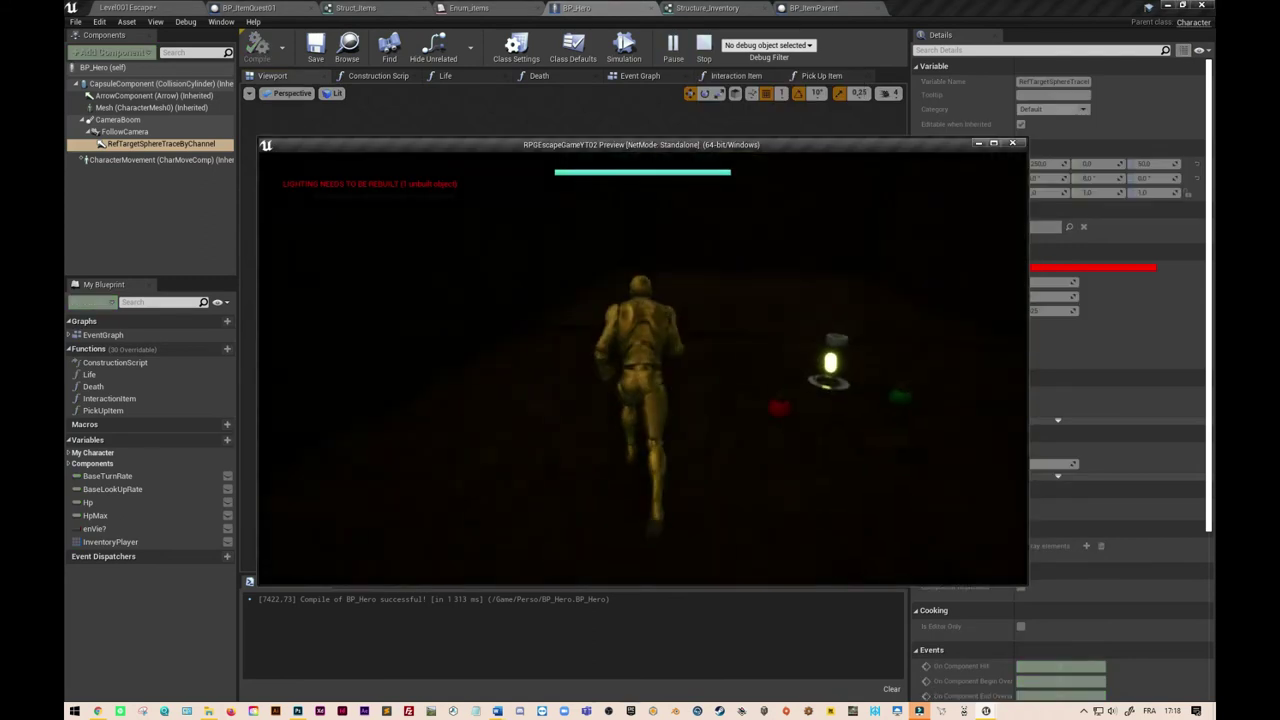
key(w)
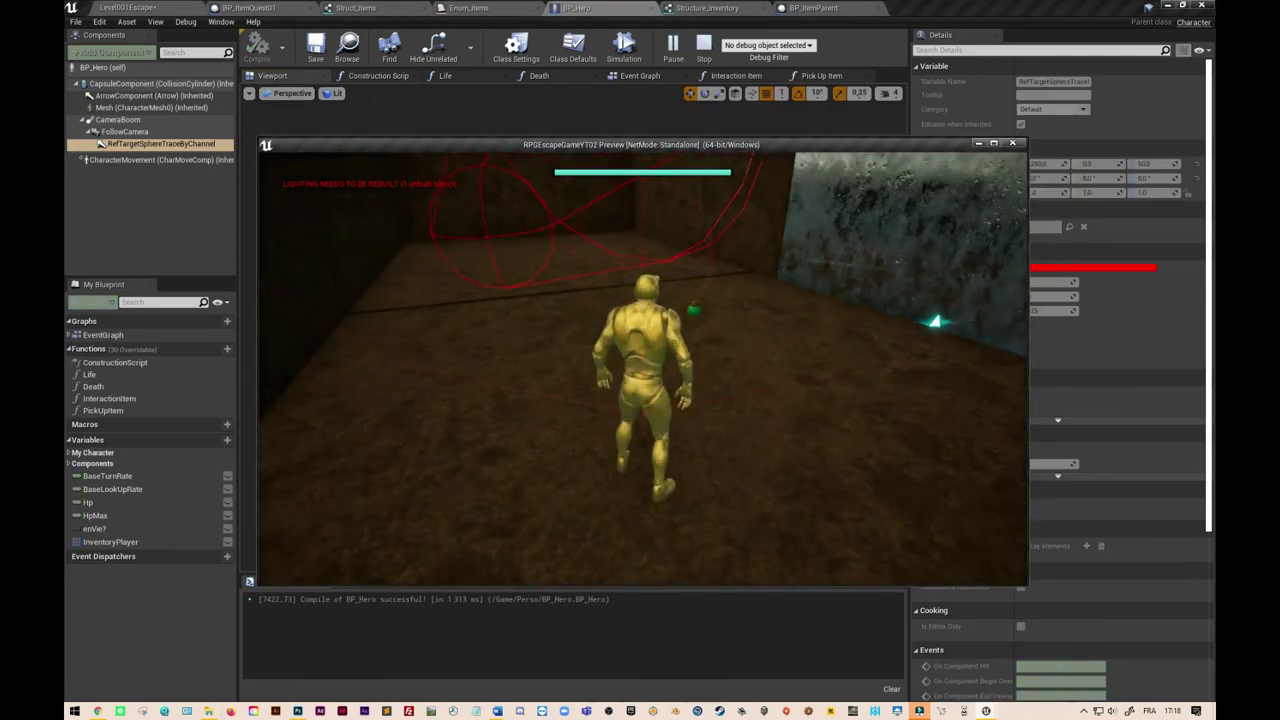
key(w)
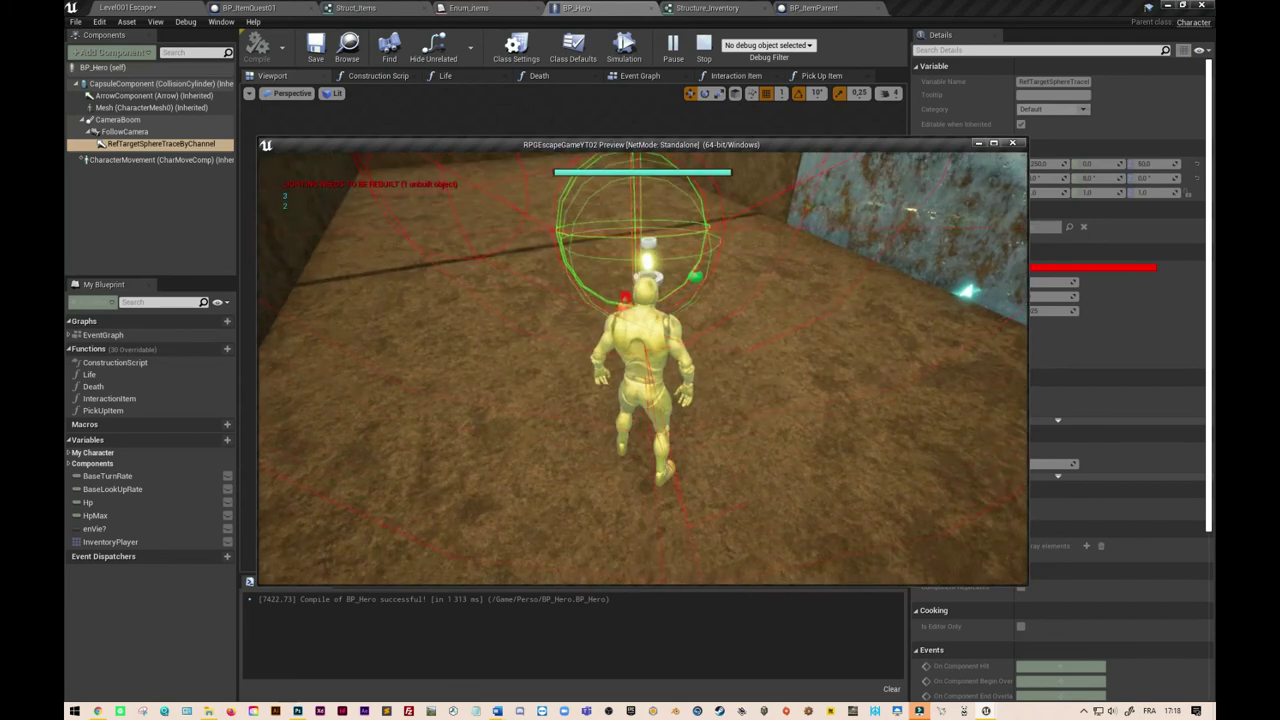
key(w)
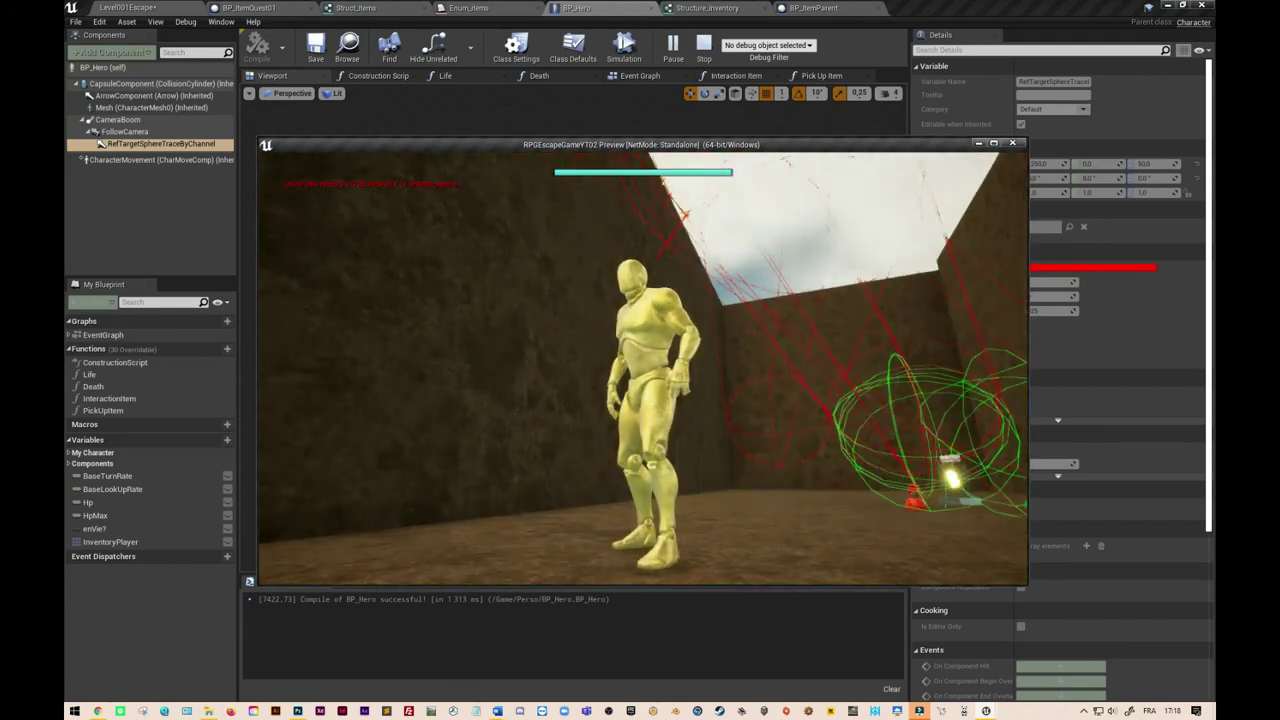
key(w)
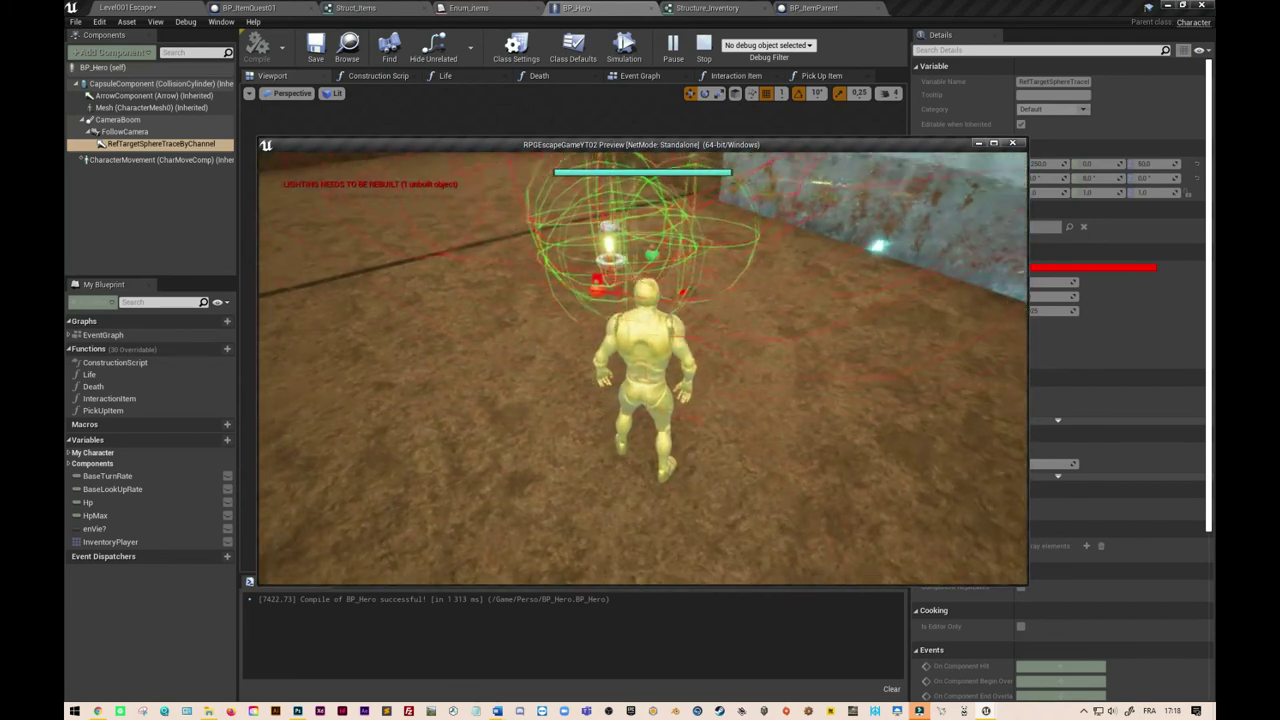
key(w)
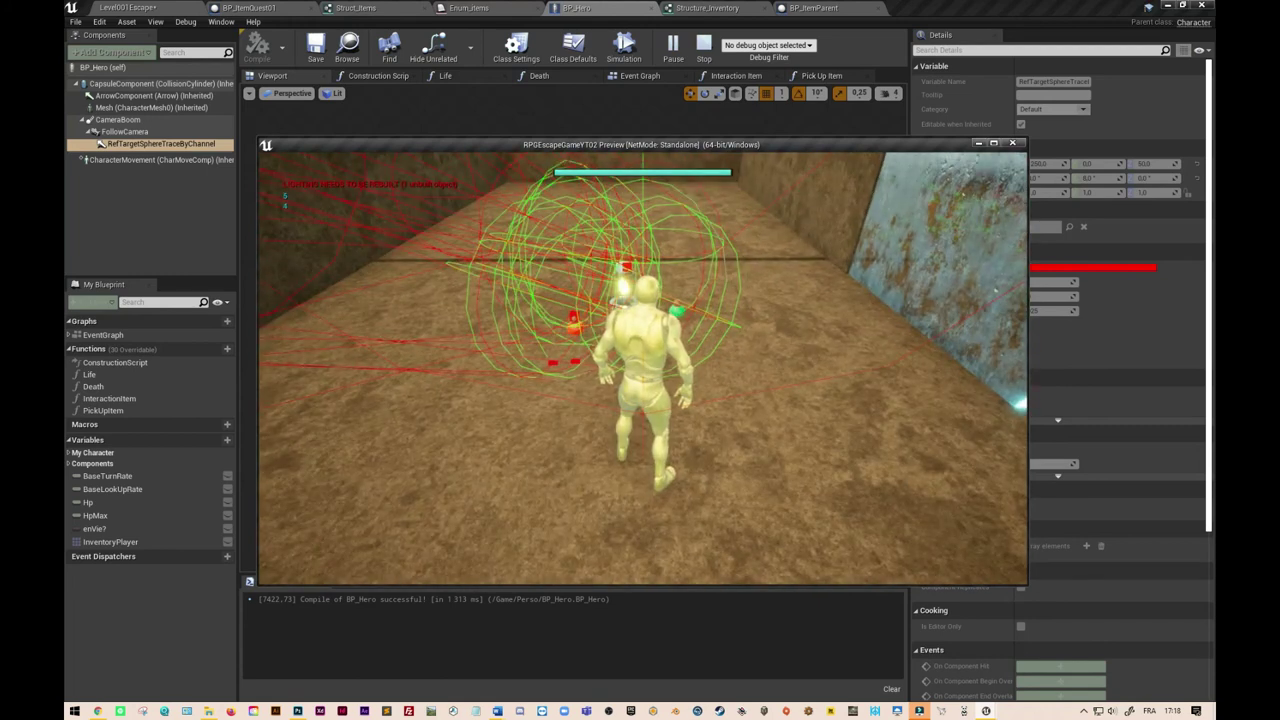
key(w)
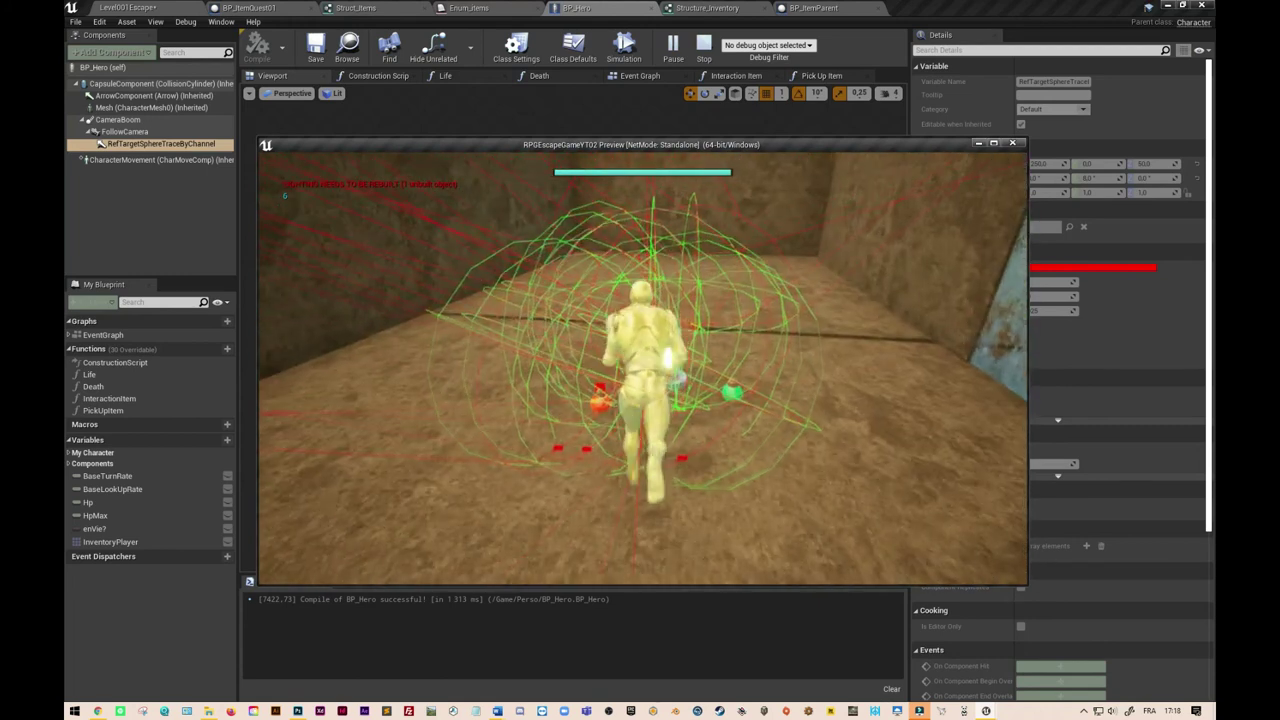
key(s)
key(w)
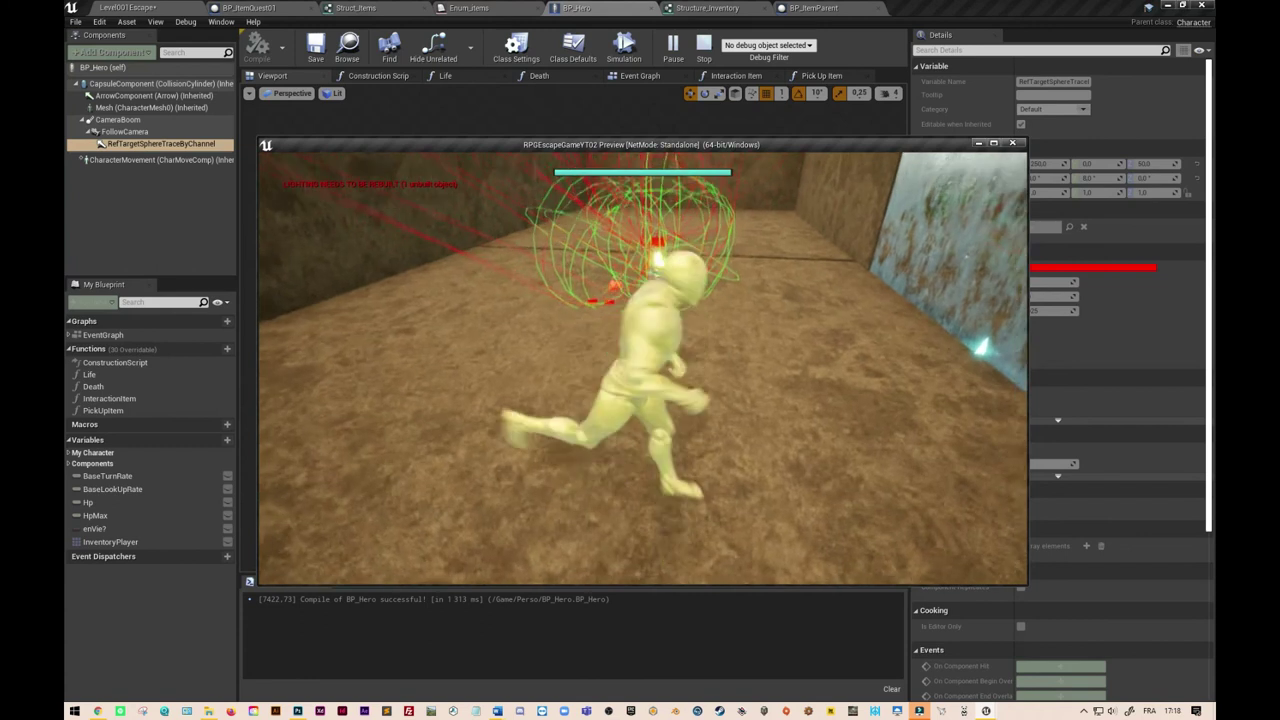
key(Escape)
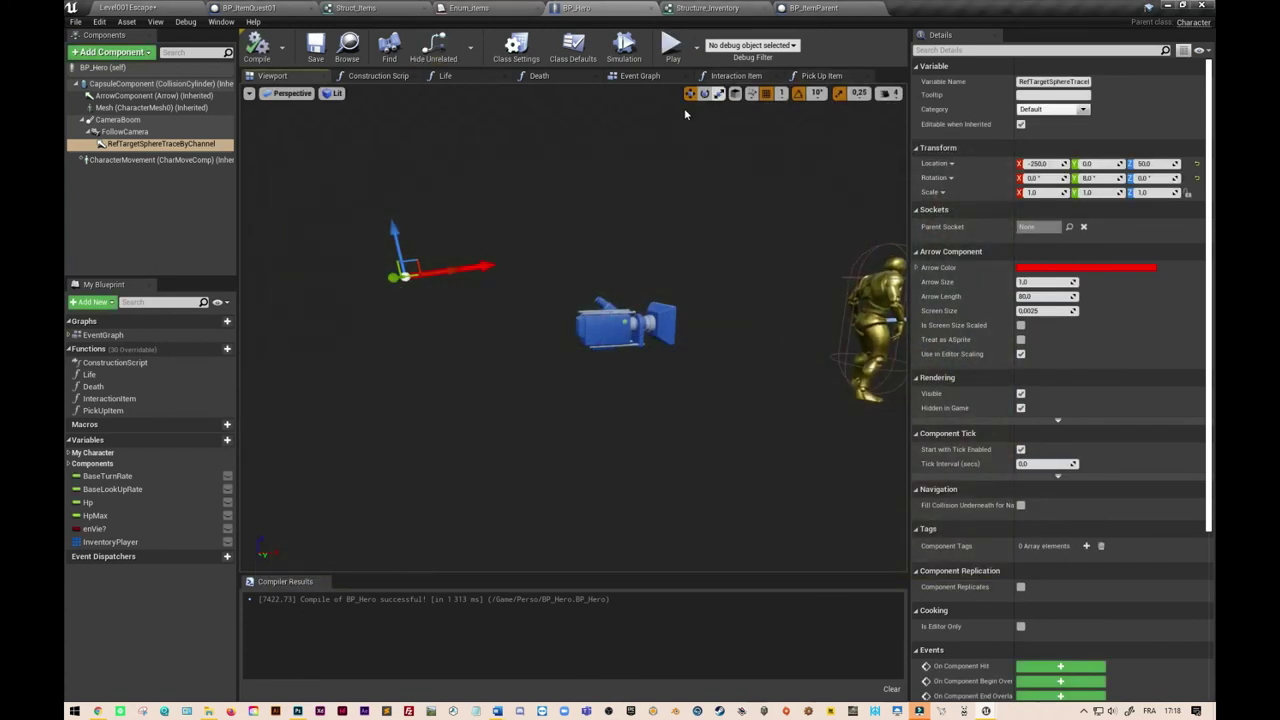
click(815, 9)
click(733, 11)
click(590, 10)
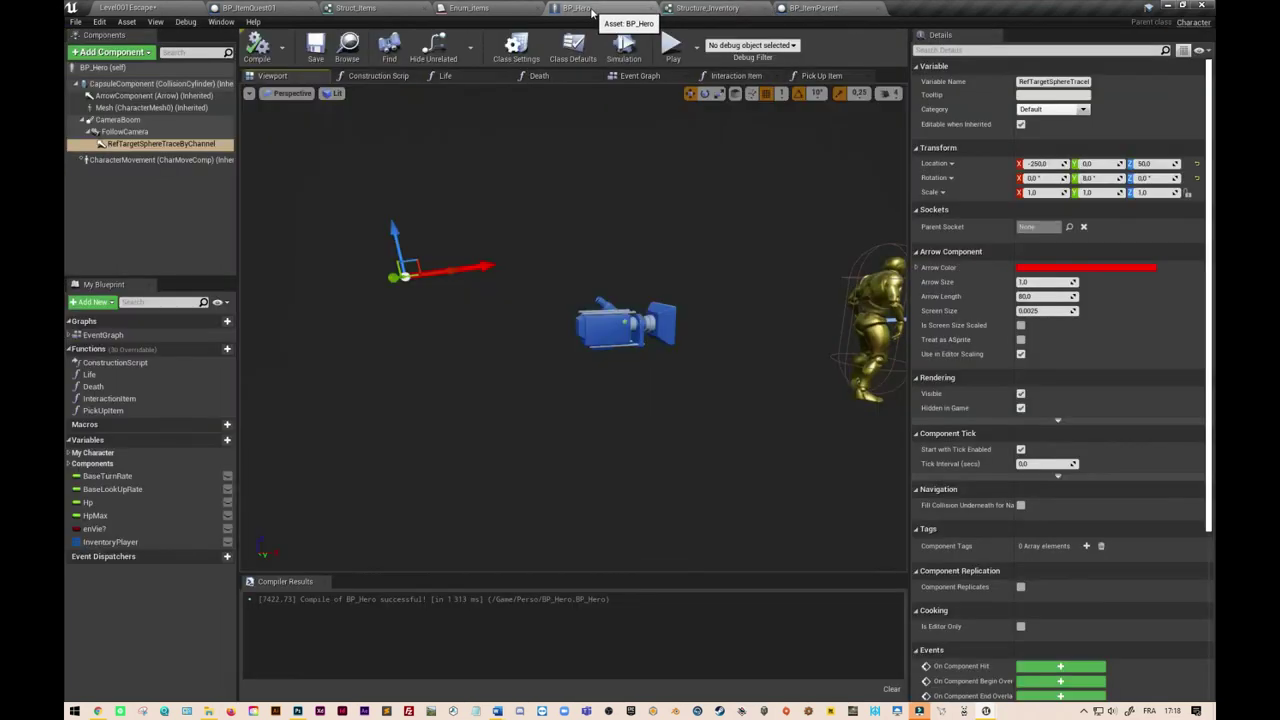
click(470, 9)
click(360, 9)
click(266, 12)
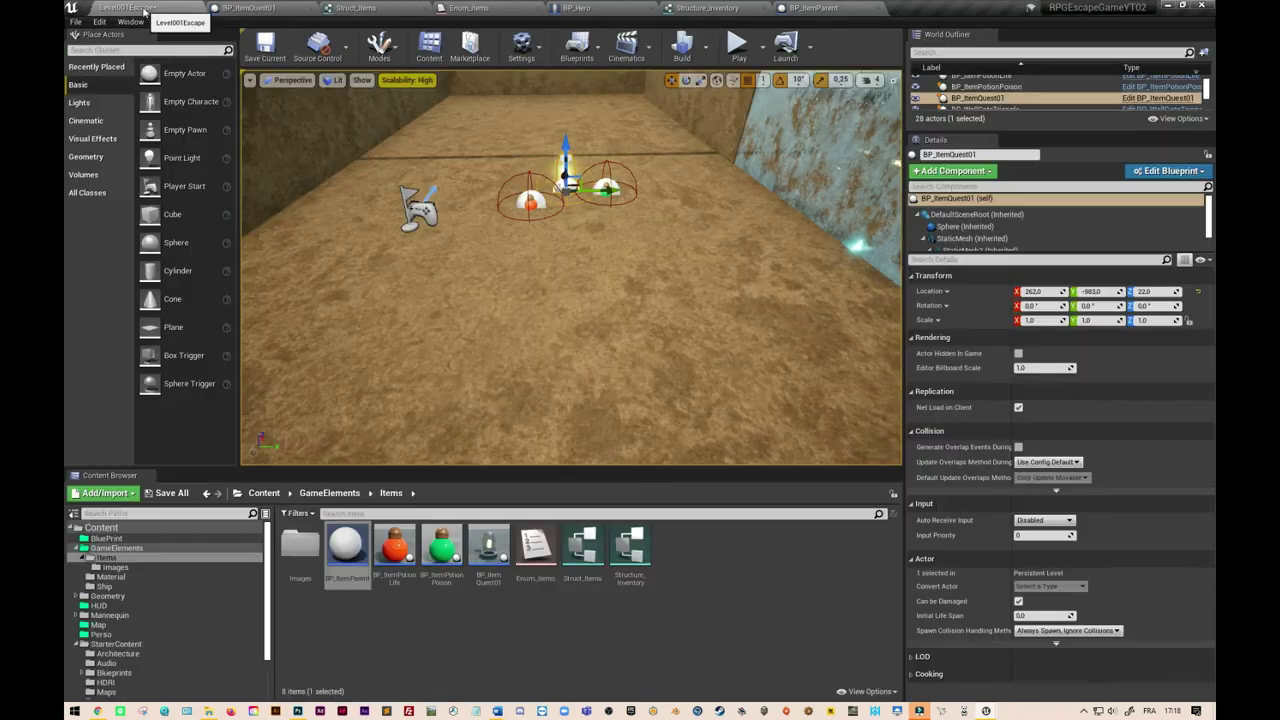
click(155, 9)
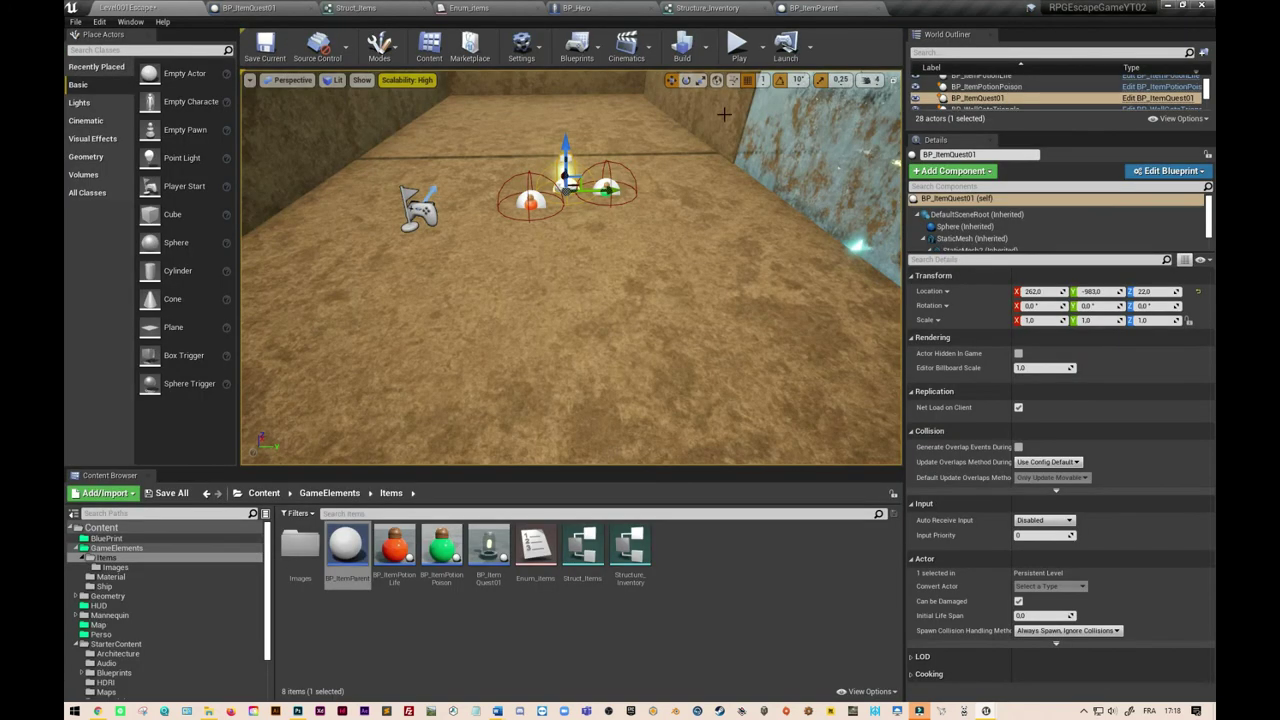
click(815, 9)
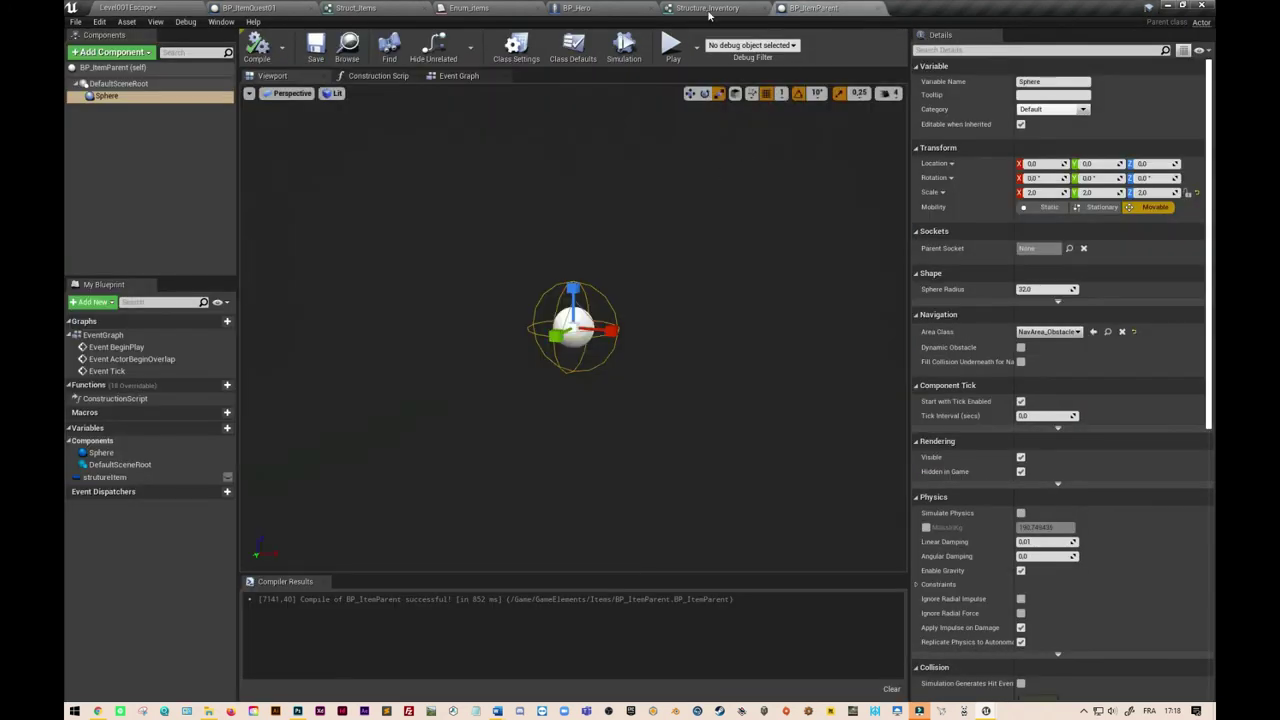
click(585, 9)
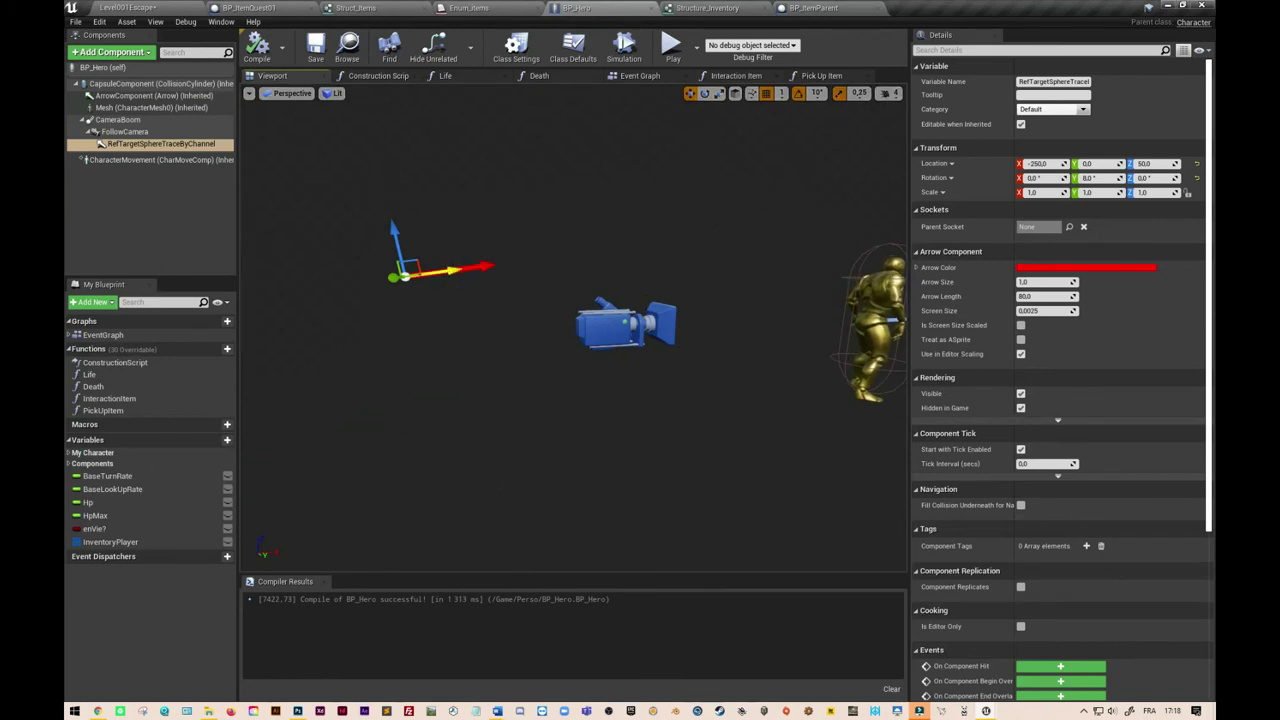
- Move the trace arrow to X -100, Z 50 near the follow camera, then compile and save
drag(404, 270, 520, 259)
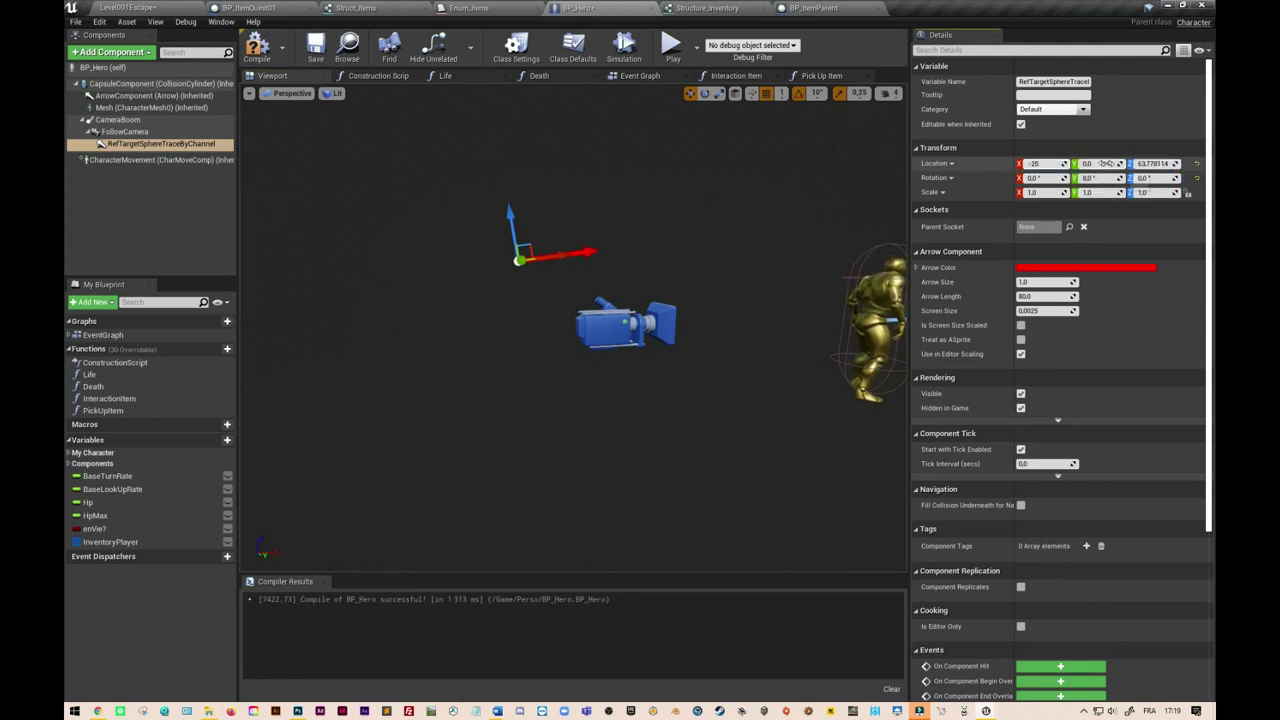
click(1160, 163)
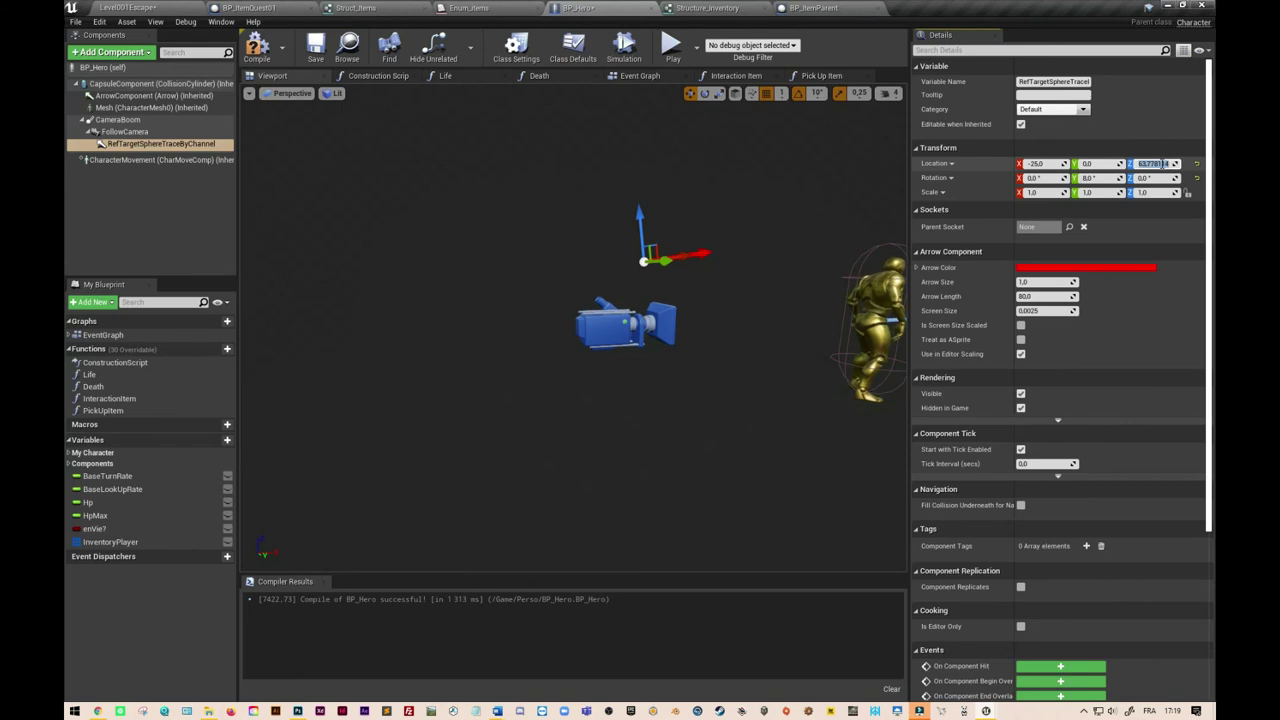
click(1046, 164)
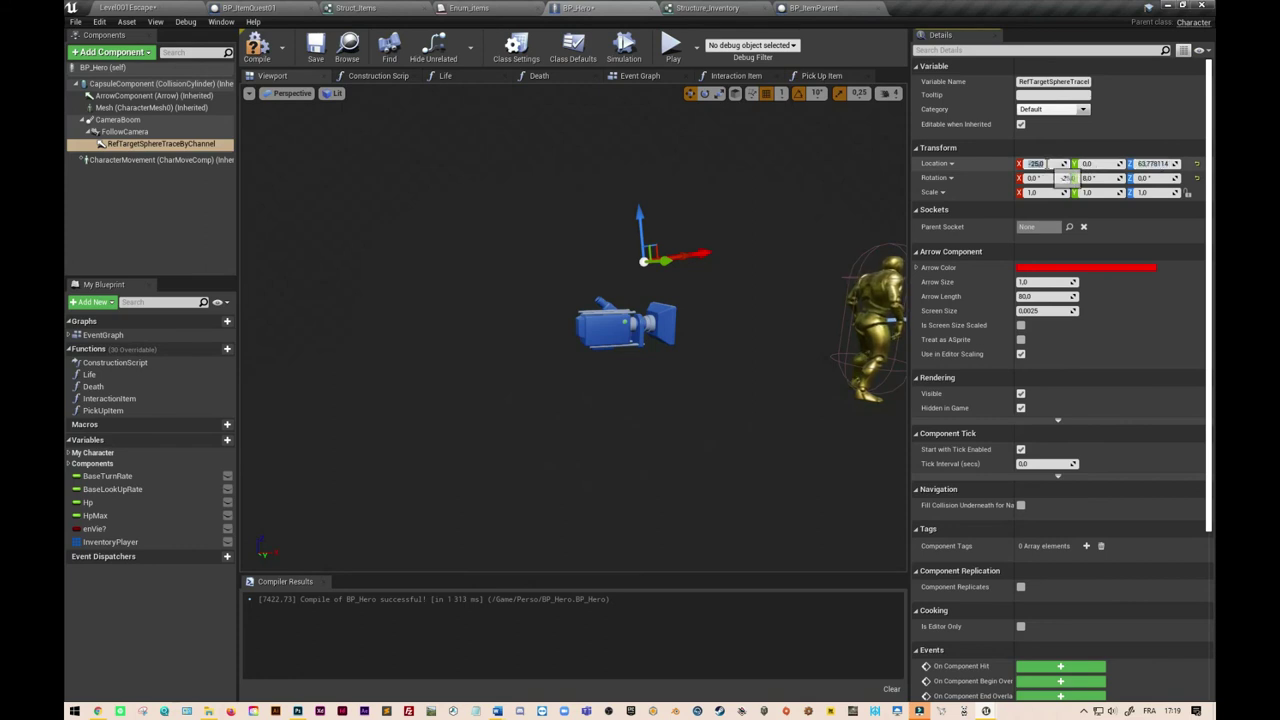
text(-50)
key(Return)
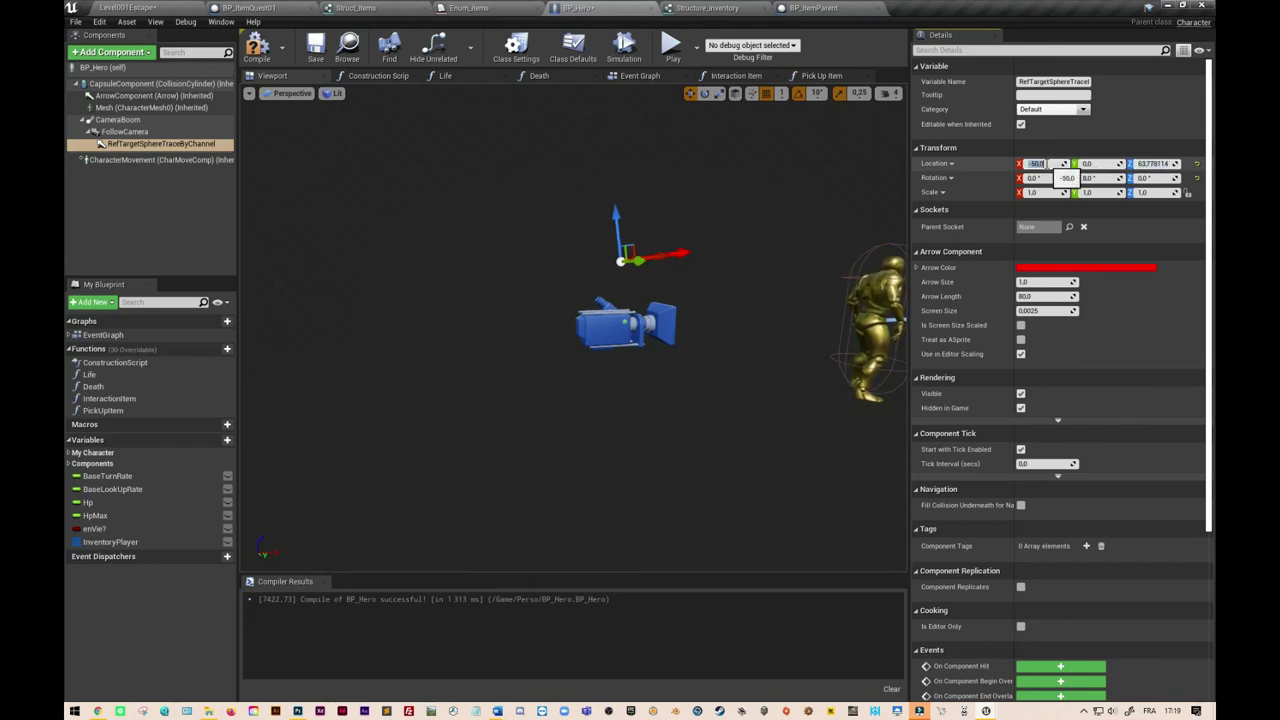
key(Return)
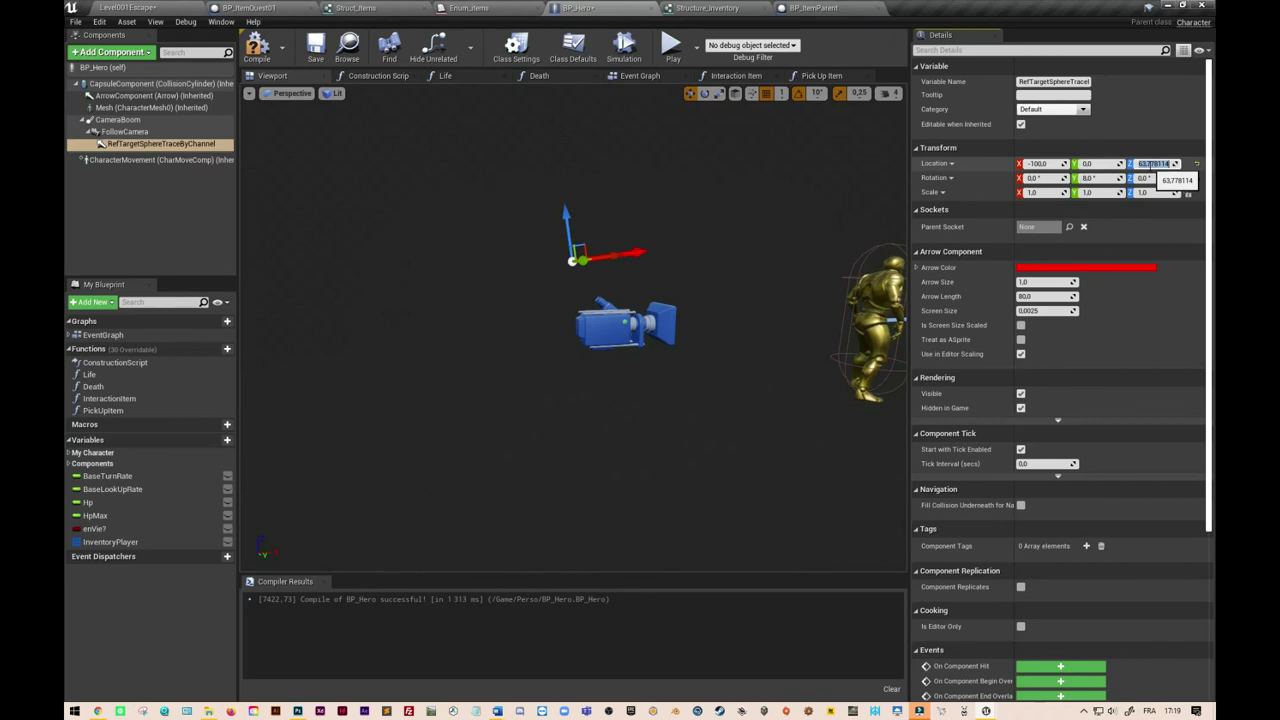
text(50,)
key(Return)
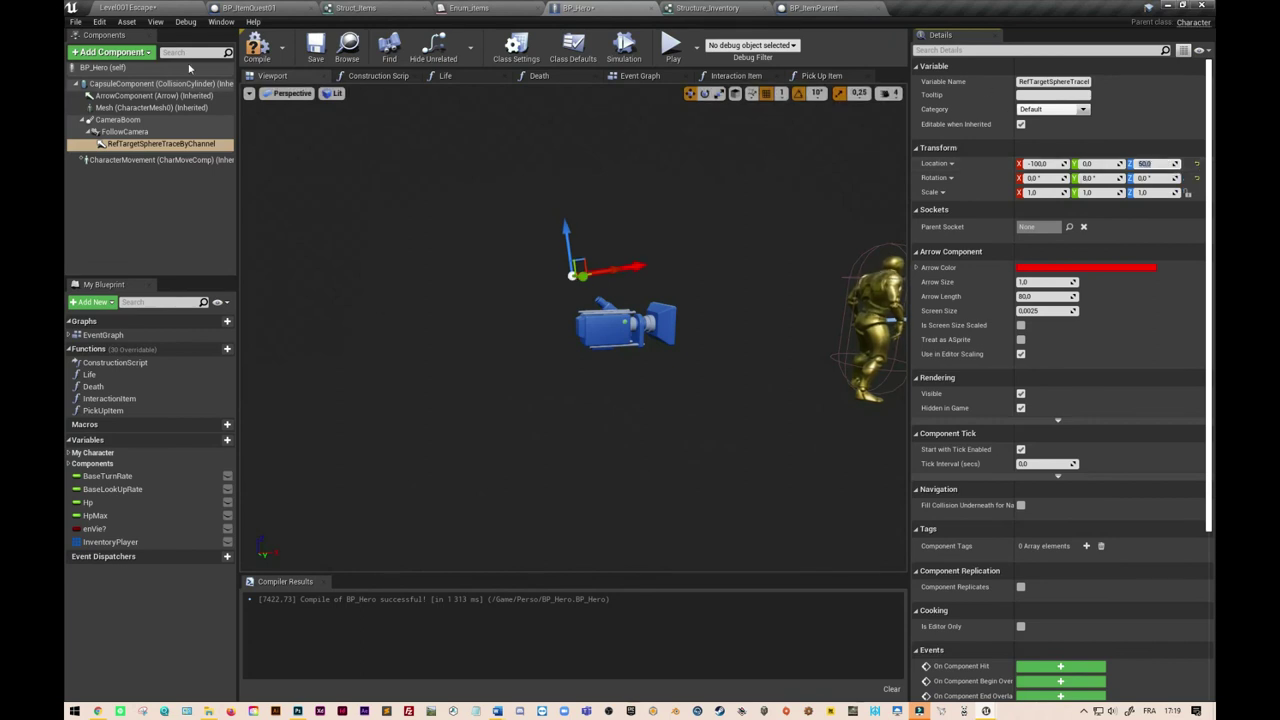
click(316, 48)
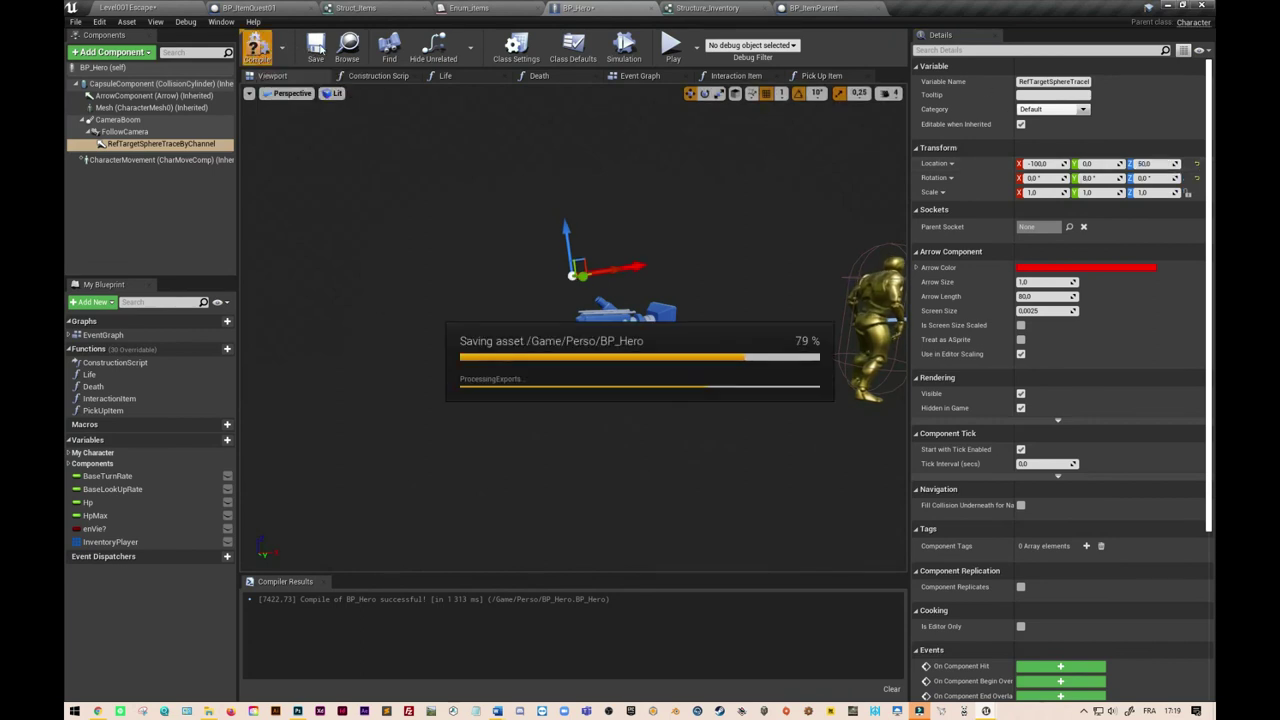
click(318, 48)
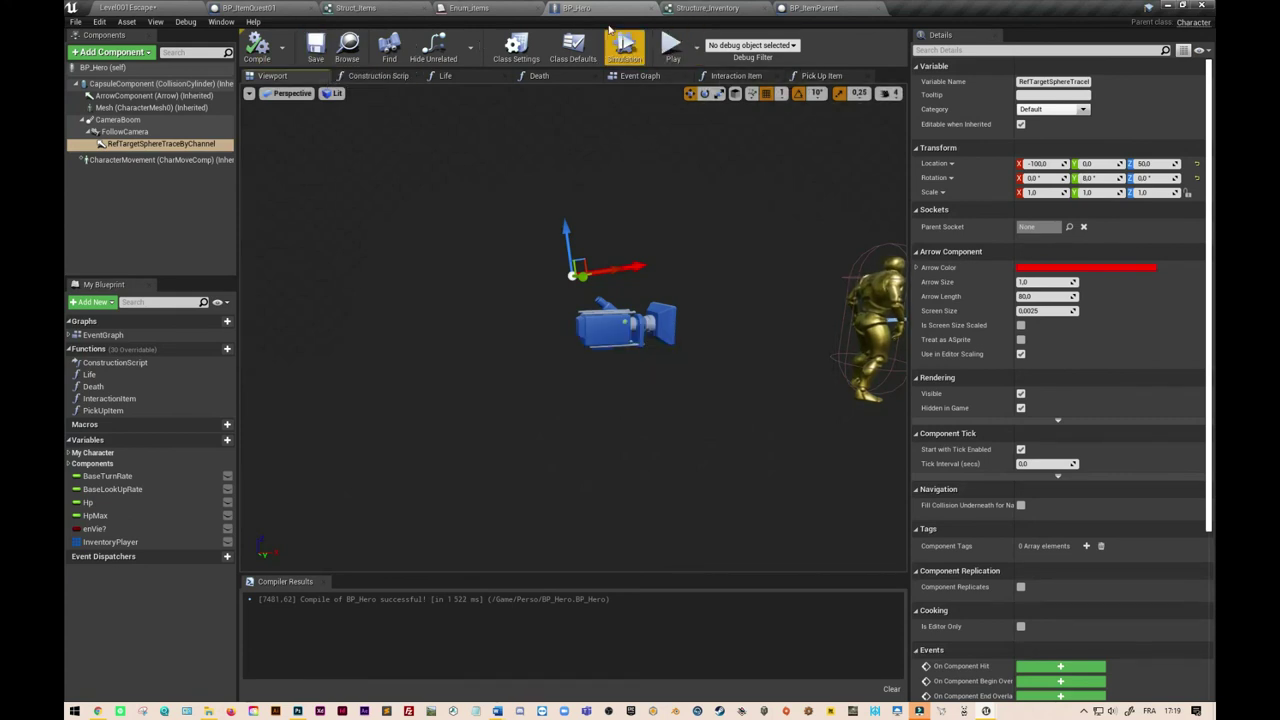
click(674, 50)
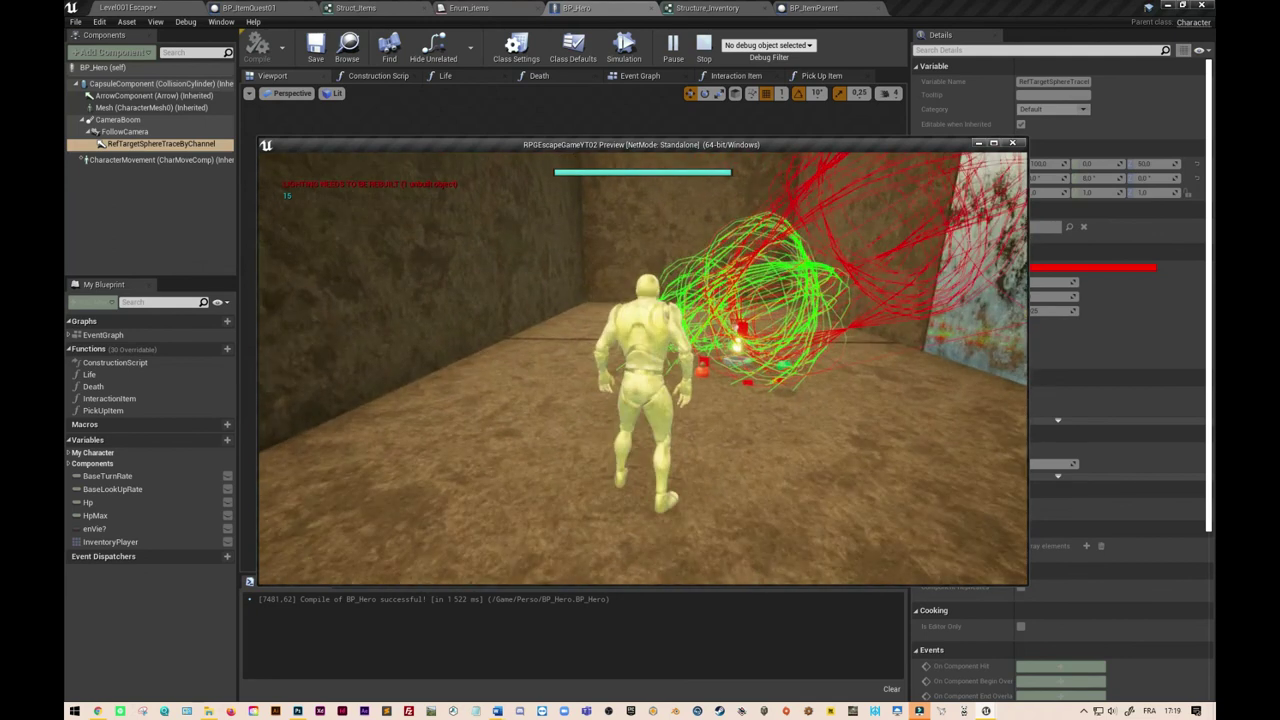
key(Escape)
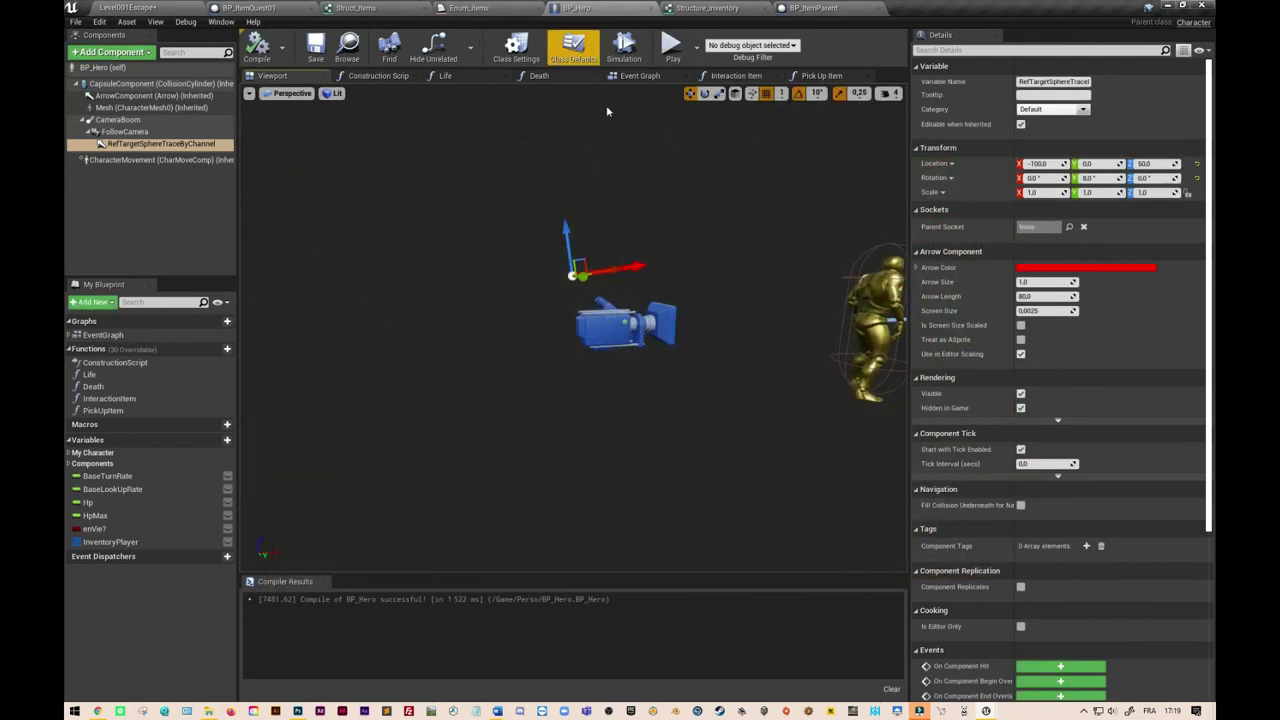
- In the Interaction Item graph, change the upper multiply node from 300 to 400 and compile
click(769, 80)
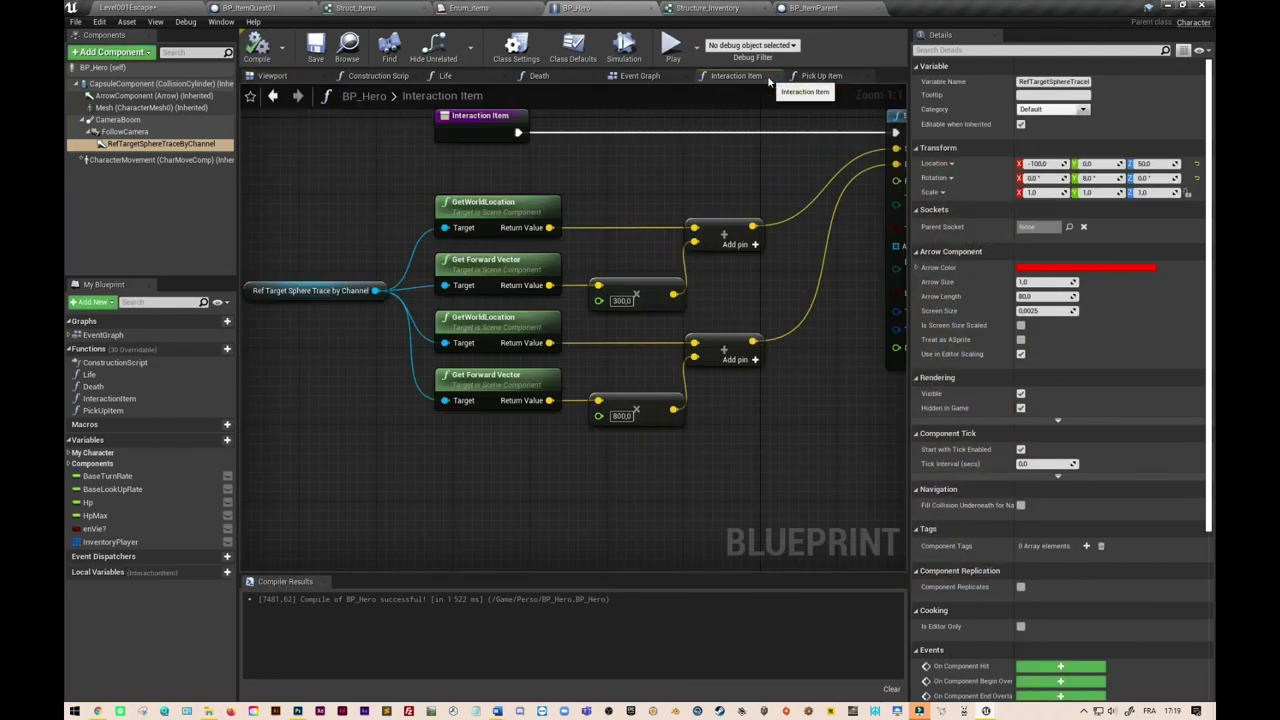
click(622, 301)
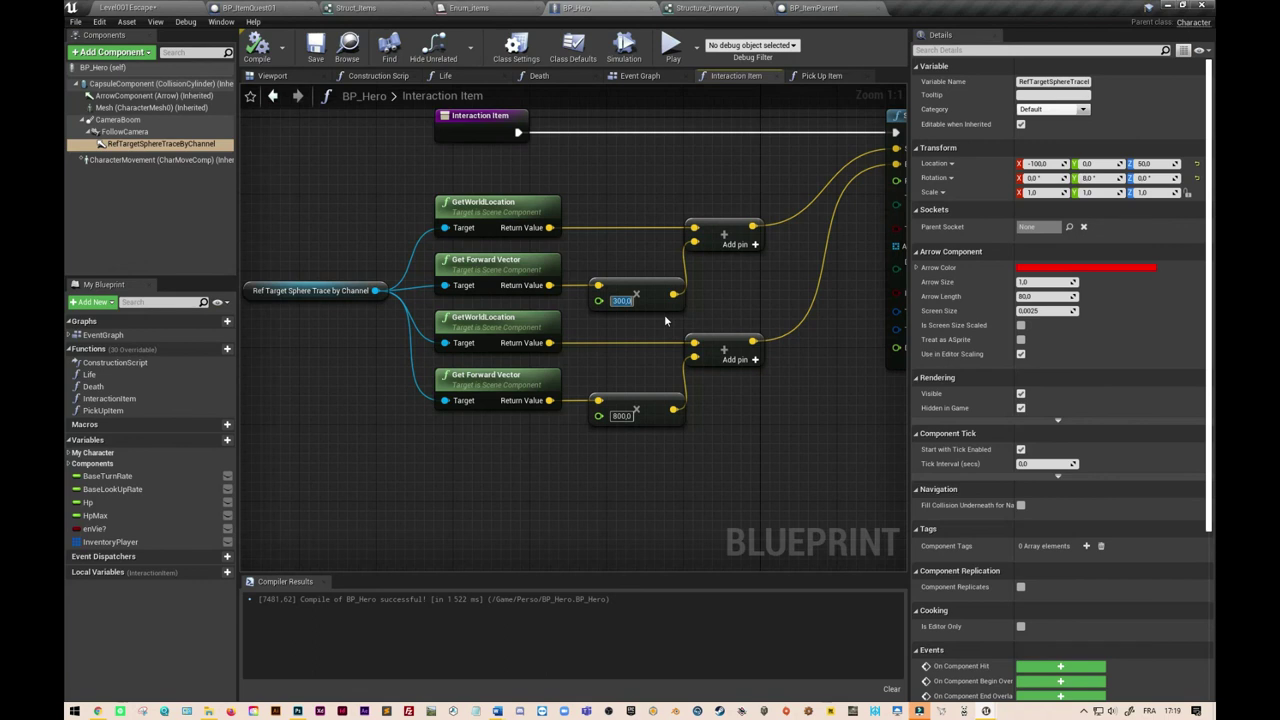
text(400)
click(262, 55)
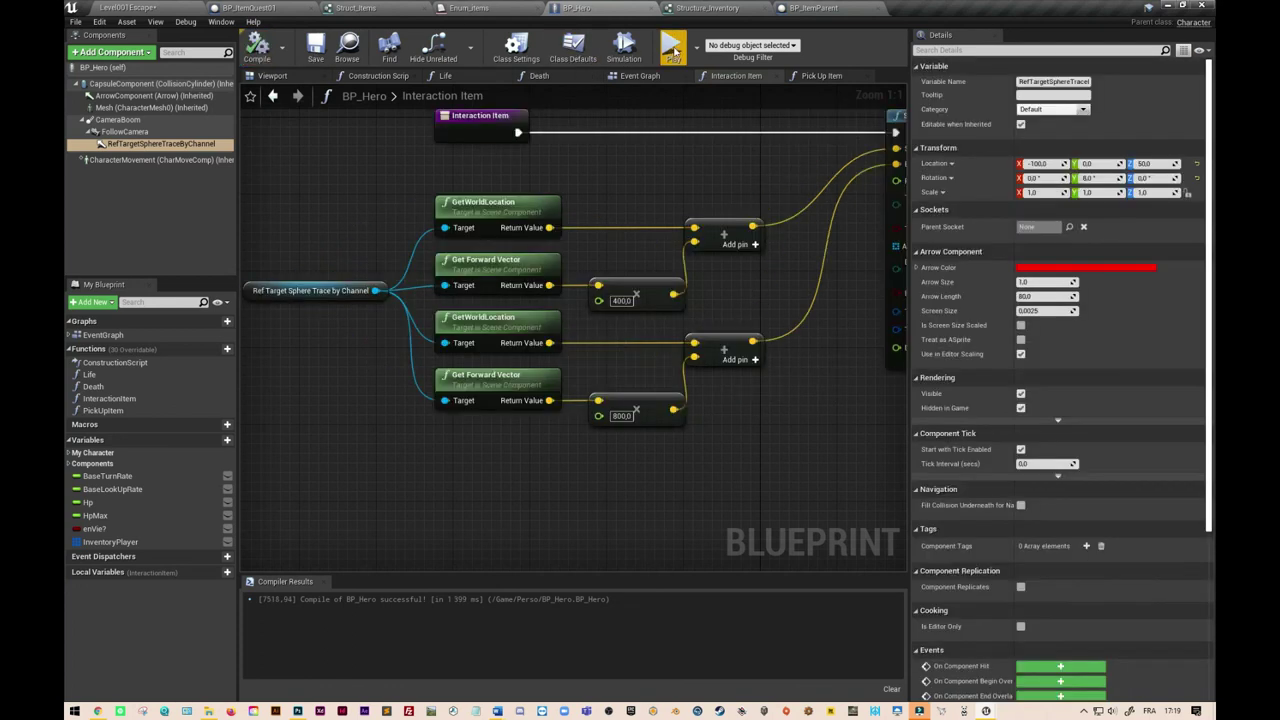
click(673, 45)
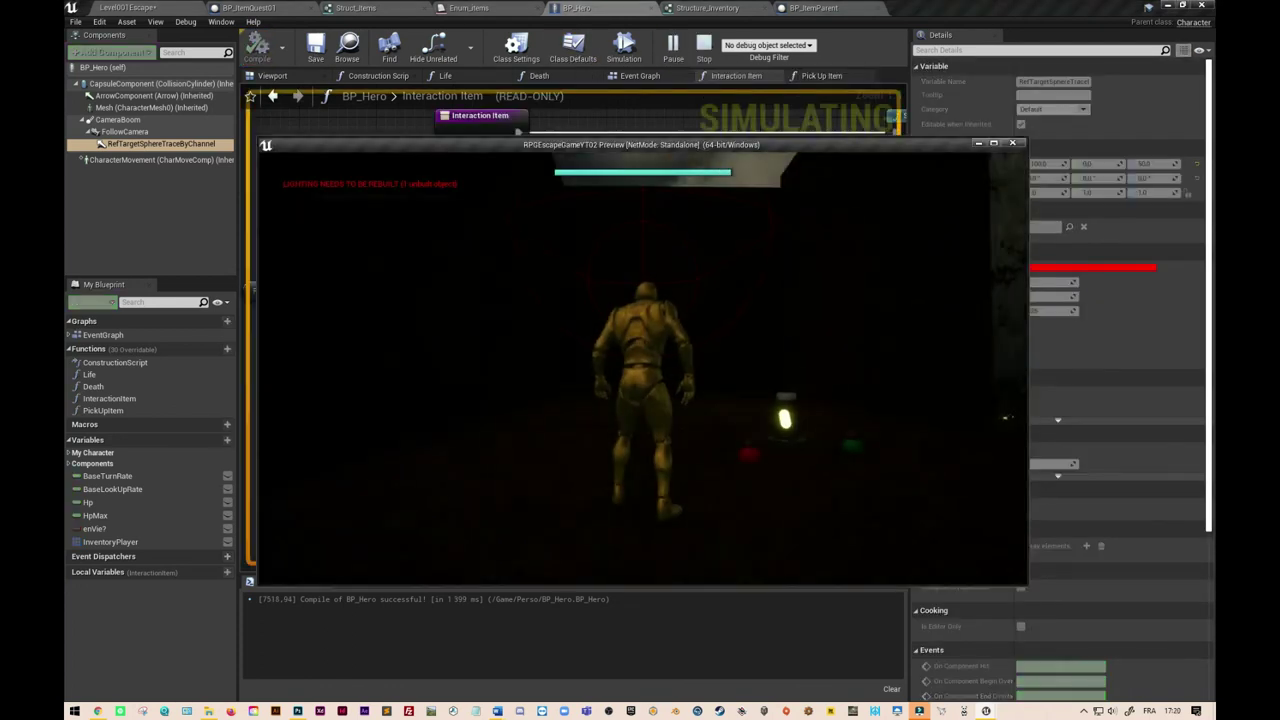
key(a)
key(w)
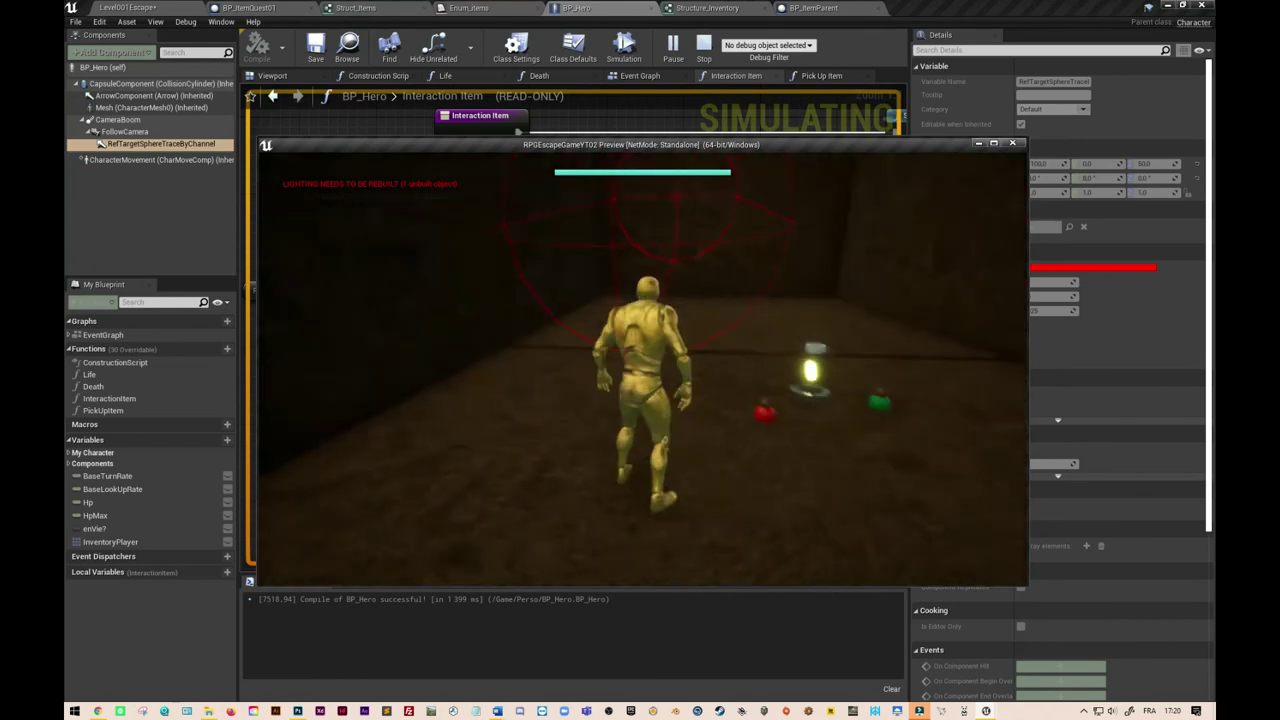
key(w)
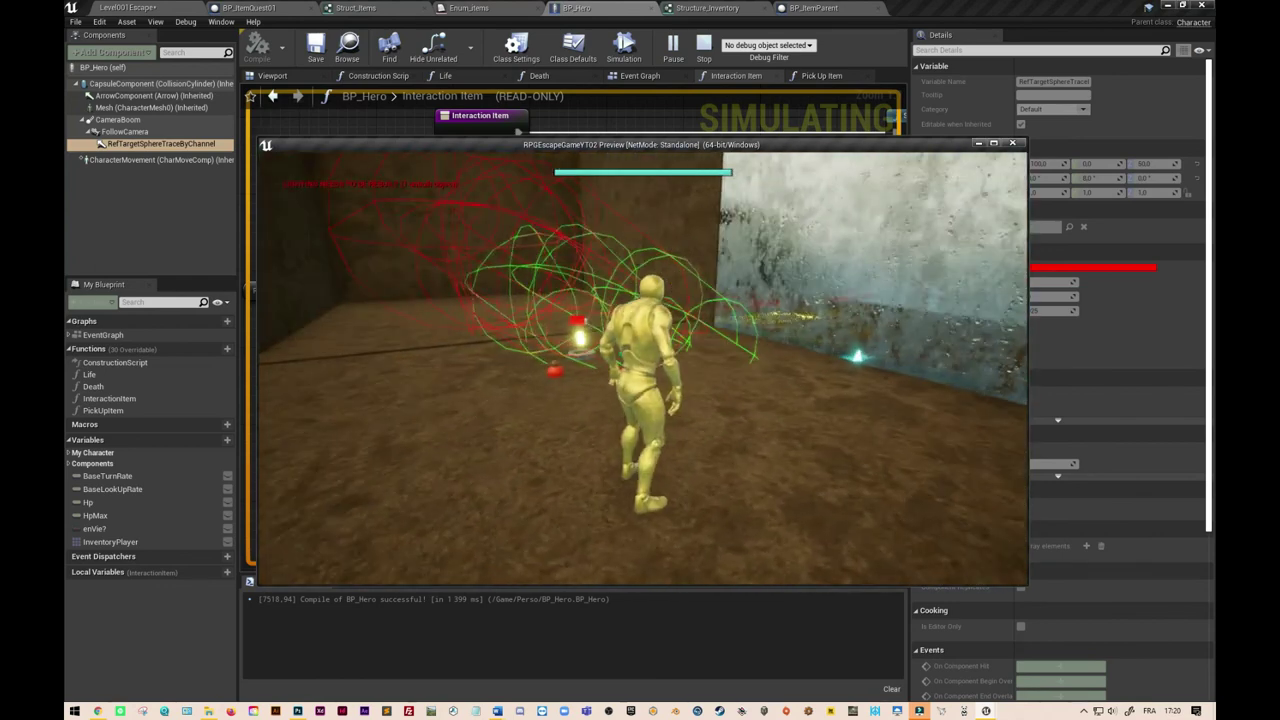
key(s)
key(w)
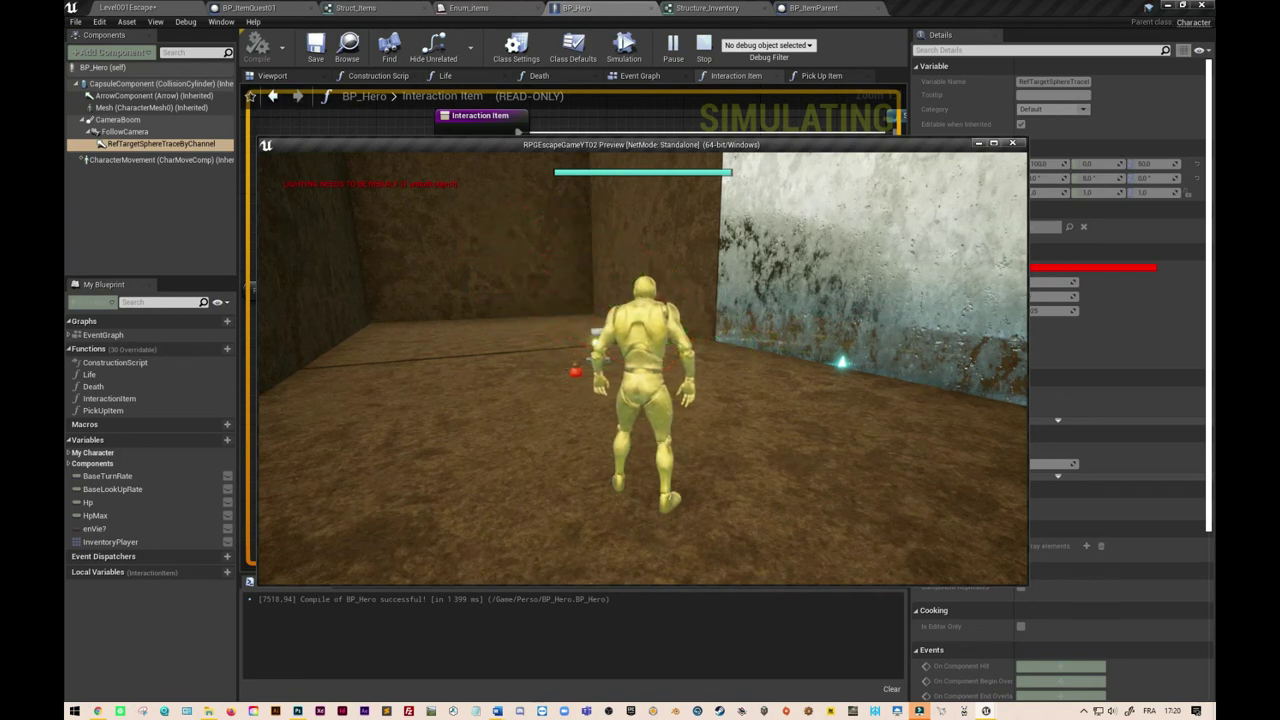
key(Escape)
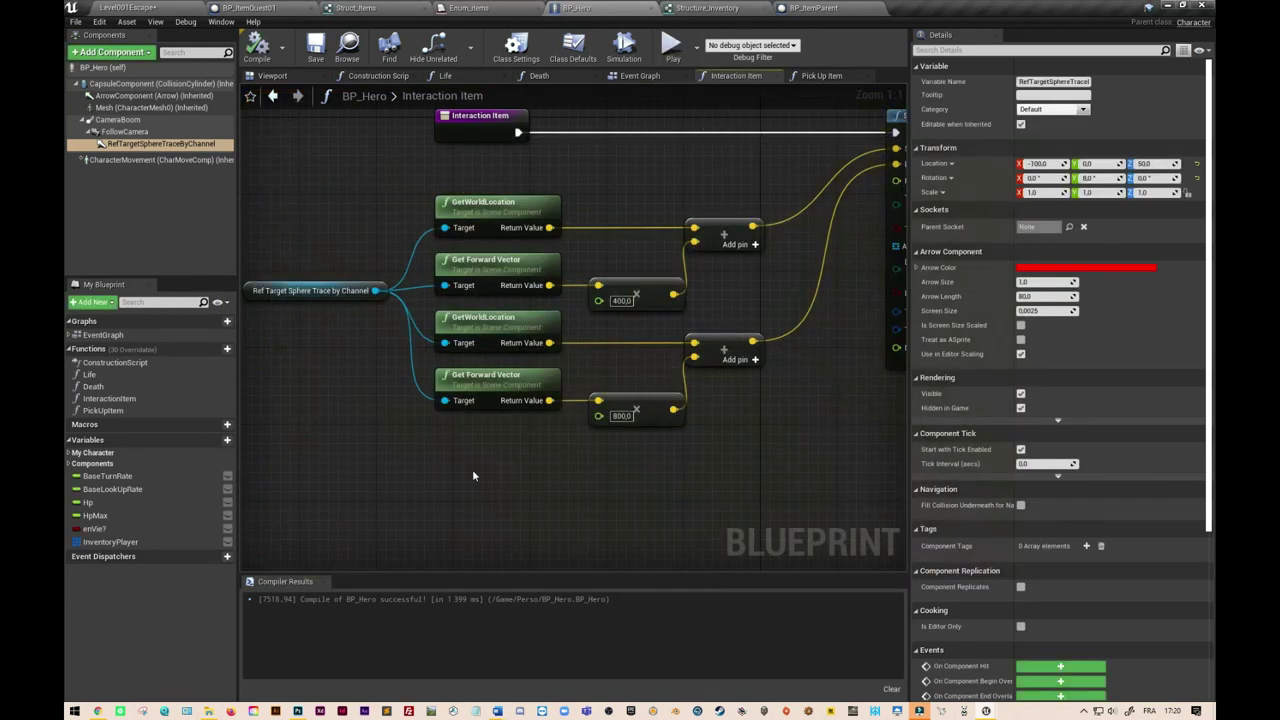